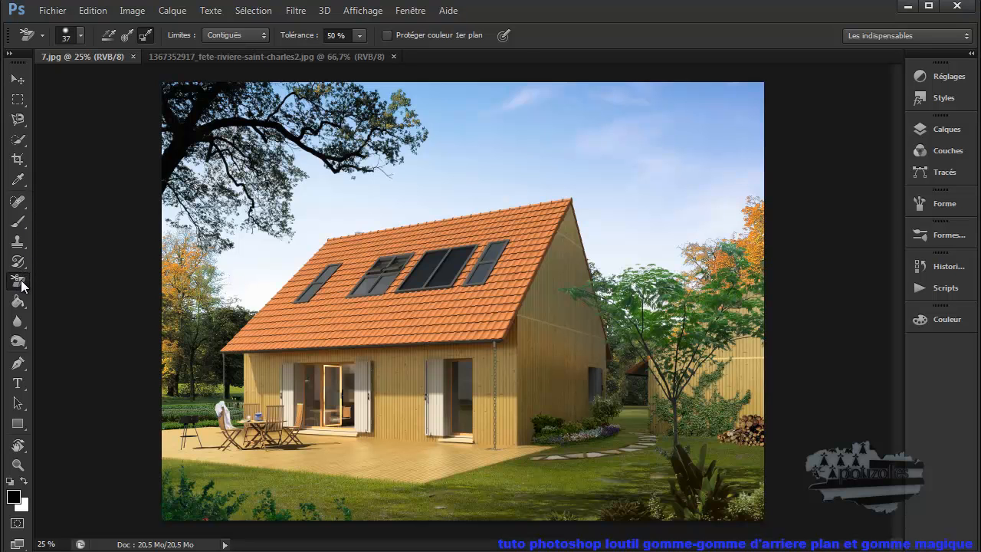
Step: Select the regular Eraser tool and set it up with a hard round brush of 250 px
left_click(28, 283)
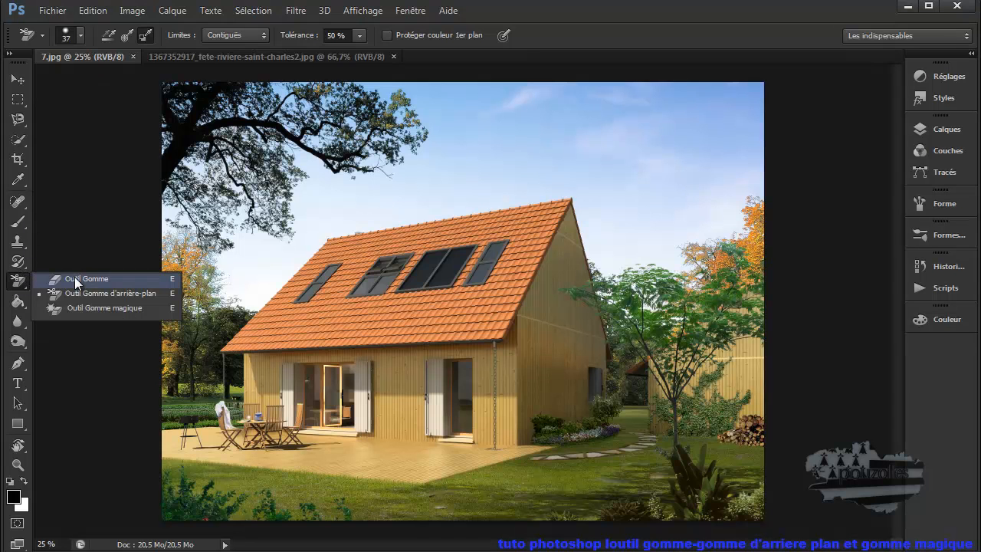
left_click(75, 279)
left_click(24, 285)
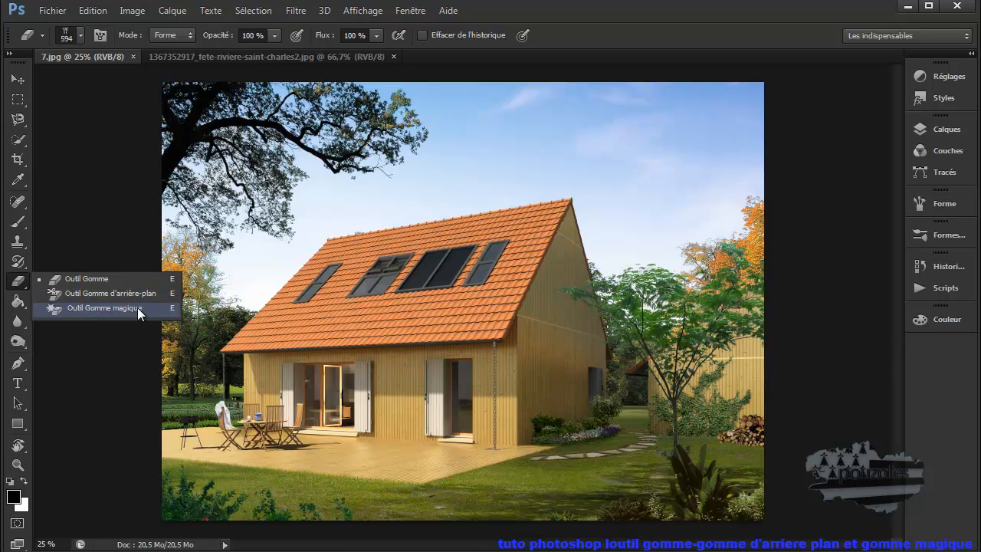
left_click(92, 279)
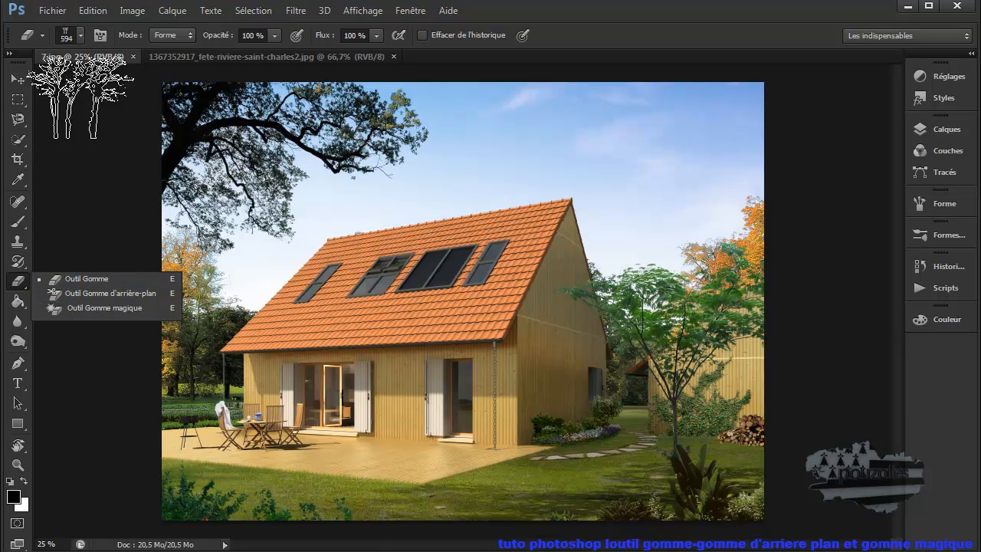
left_click(80, 35)
left_click(59, 155)
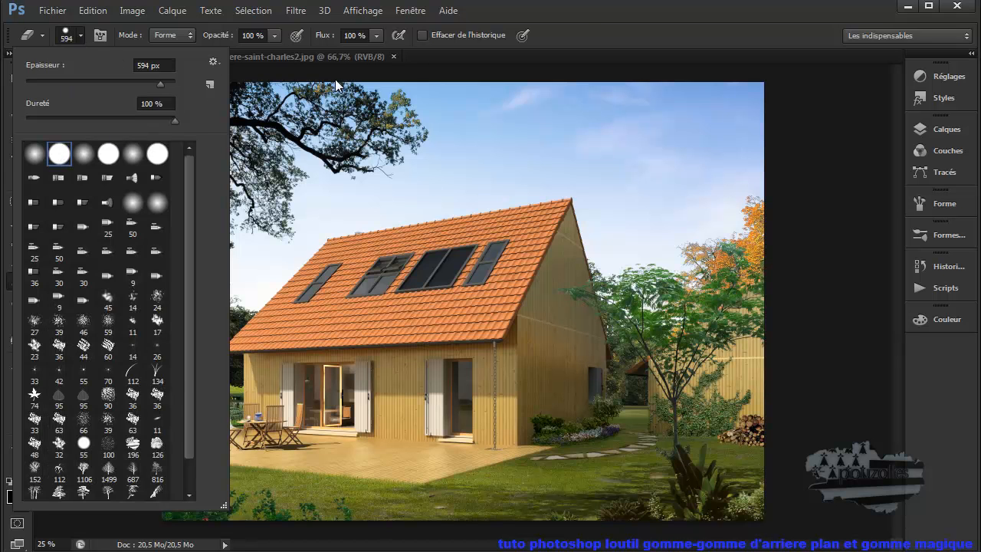
left_click(580, 12)
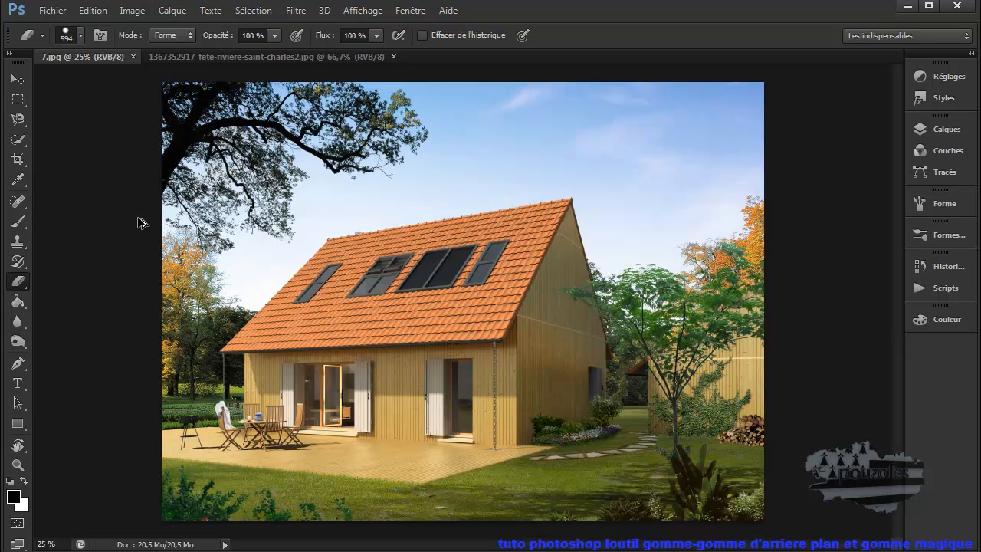
left_click_drag(284, 202, 250, 218)
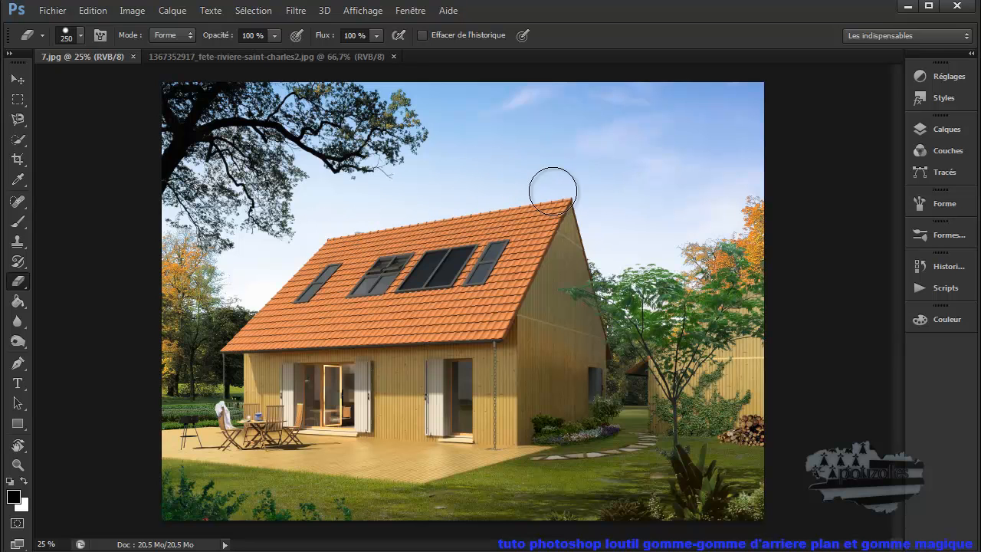
Step: Erase a stroke along the roof's ridge and gable edge, and unlock the background into a regular layer
mouse_move(316, 229)
left_mouse_down()
mouse_move(440, 222)
mouse_move(547, 198)
mouse_move(563, 210)
mouse_move(554, 245)
mouse_move(499, 344)
left_mouse_up()
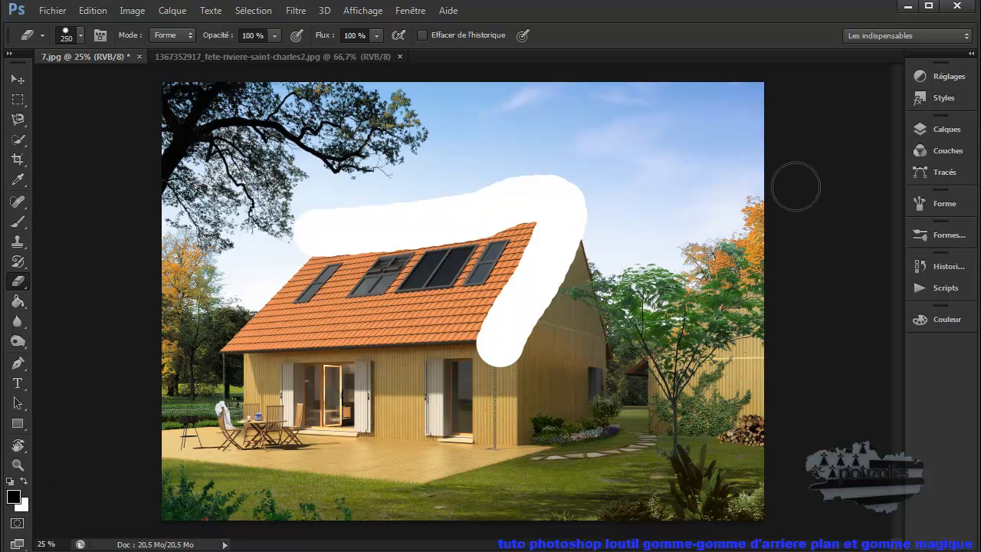
left_click(948, 130)
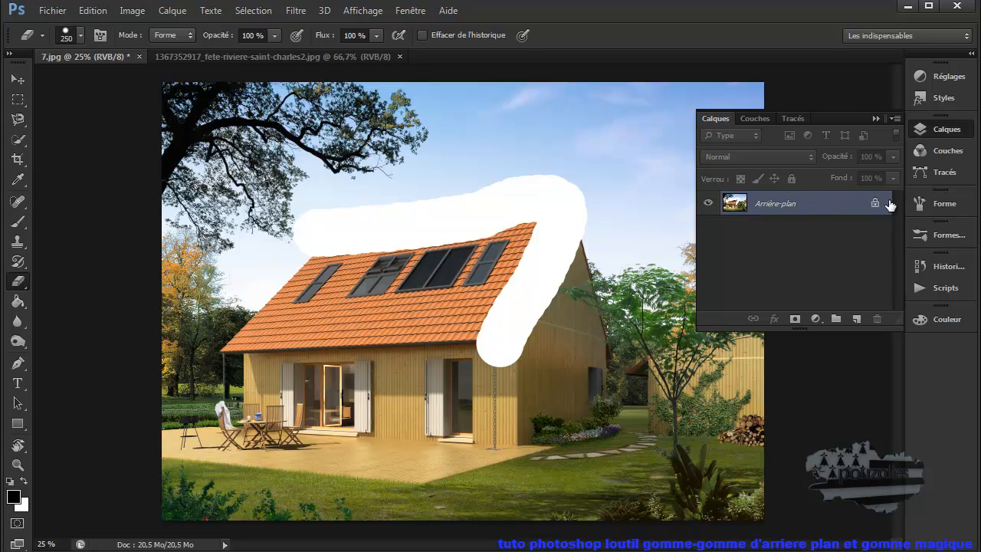
left_click_drag(875, 207, 882, 265)
left_click_drag(878, 317, 879, 317)
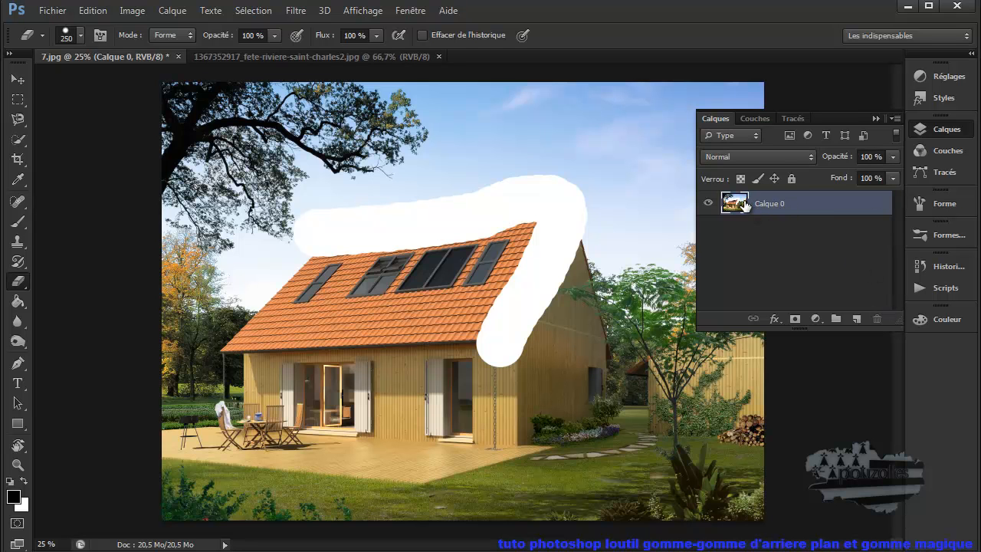
Step: Undo the background layer conversion and the eraser stroke along the roof
left_click(98, 12)
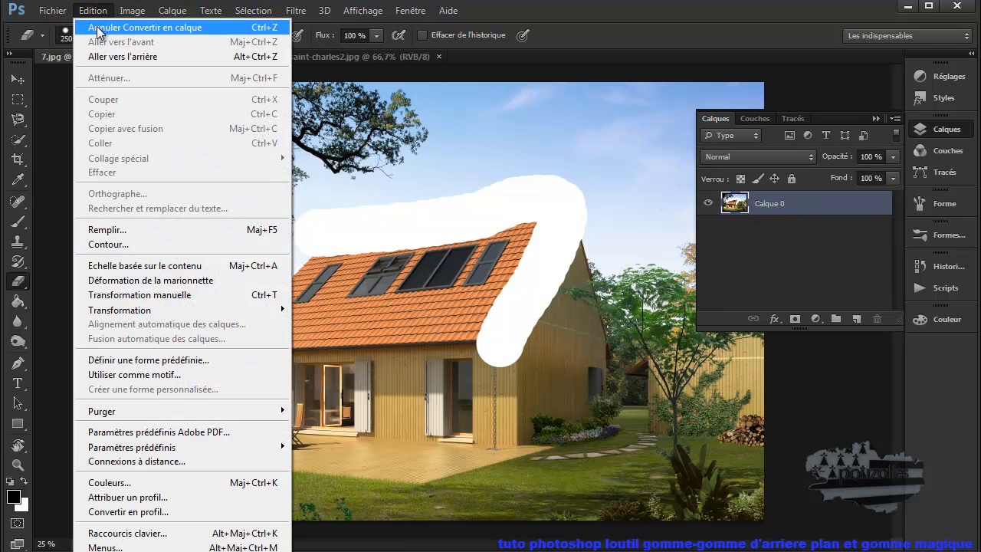
left_click(103, 27)
left_click(92, 11)
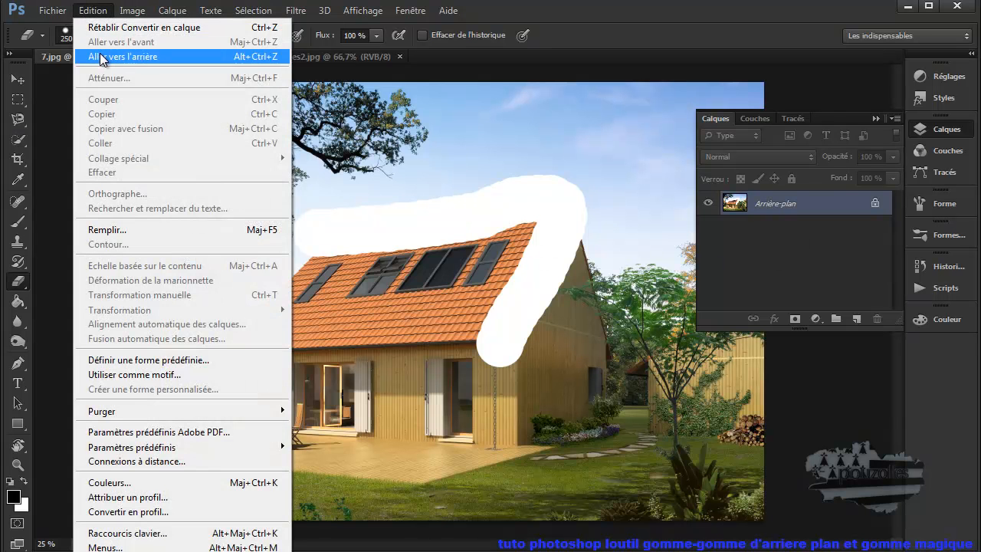
left_click(101, 56)
Step: Duplicate the background layer and hide the original
left_click_drag(821, 204, 860, 324)
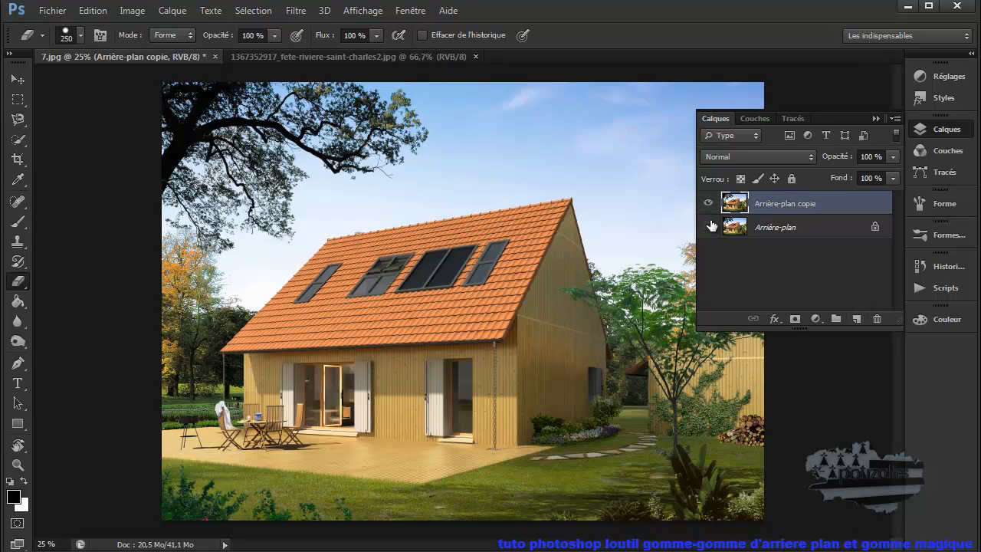
Step: Try erasing areas of the sky above the house on the copied layer, and undo each stroke
mouse_move(322, 184)
left_mouse_down()
mouse_move(420, 164)
mouse_move(516, 164)
mouse_move(422, 138)
mouse_move(322, 149)
mouse_move(447, 126)
mouse_move(575, 125)
mouse_move(569, 153)
mouse_move(508, 171)
mouse_move(545, 177)
mouse_move(486, 176)
mouse_move(324, 206)
mouse_move(590, 177)
left_mouse_up()
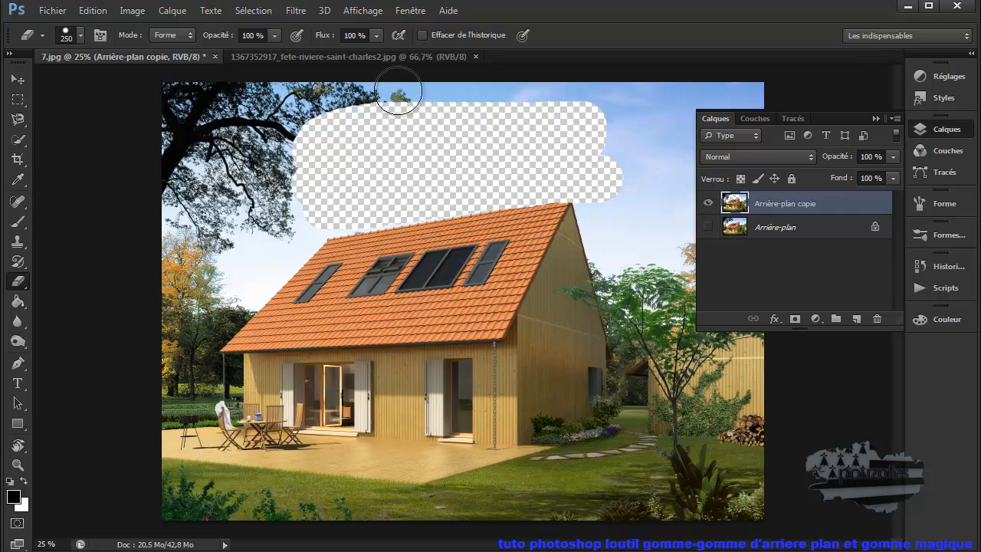
left_click(92, 11)
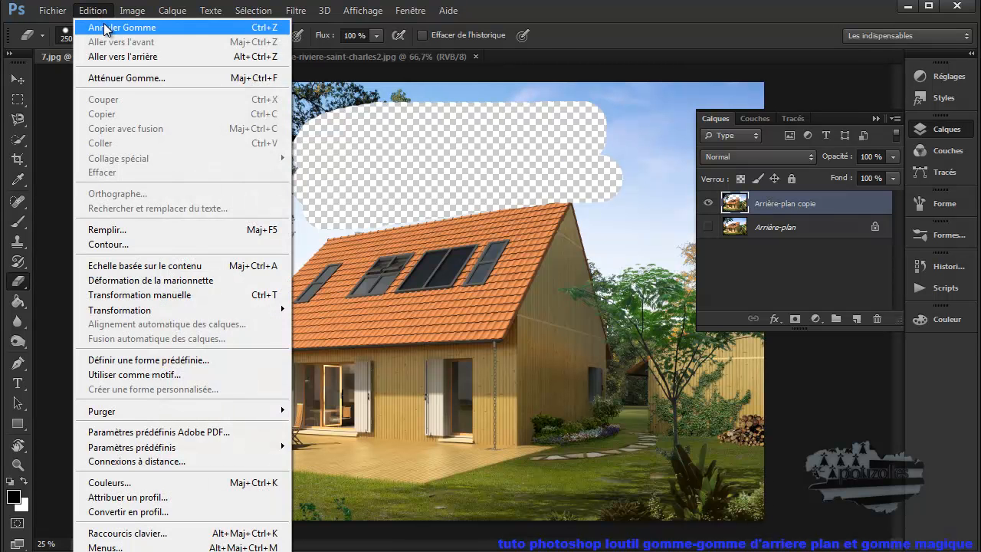
left_click(106, 27)
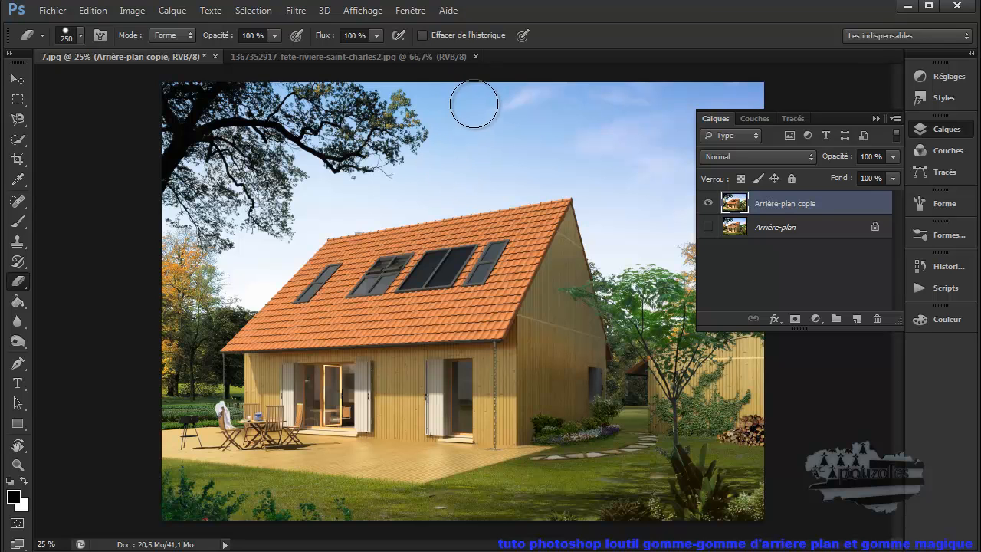
mouse_move(465, 89)
left_mouse_down()
mouse_move(488, 136)
mouse_move(516, 158)
mouse_move(604, 167)
mouse_move(634, 227)
mouse_move(766, 151)
mouse_move(768, 120)
mouse_move(590, 136)
mouse_move(705, 161)
mouse_move(695, 151)
mouse_move(682, 179)
mouse_move(749, 104)
mouse_move(443, 90)
mouse_move(573, 115)
mouse_move(595, 138)
mouse_move(551, 123)
left_mouse_up()
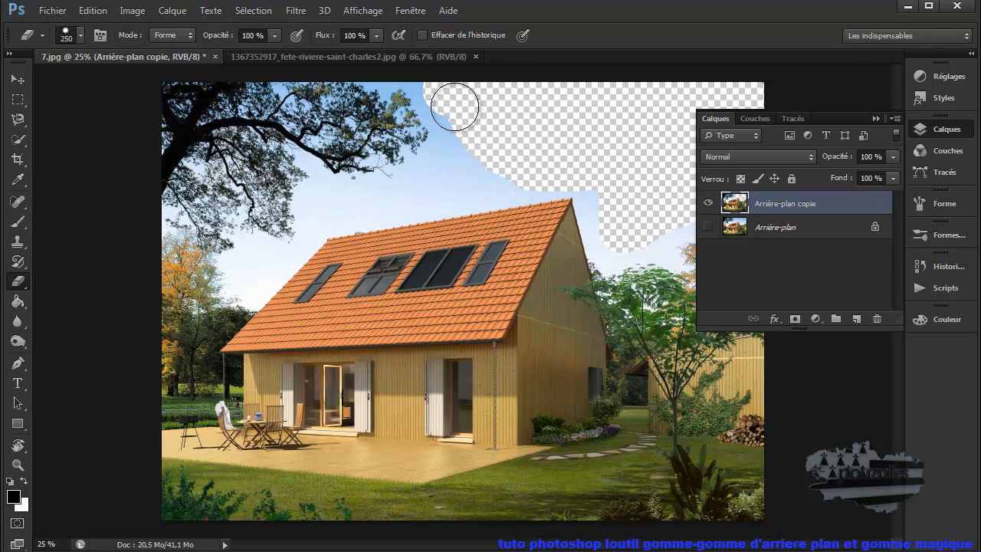
left_click(94, 11)
left_click(98, 28)
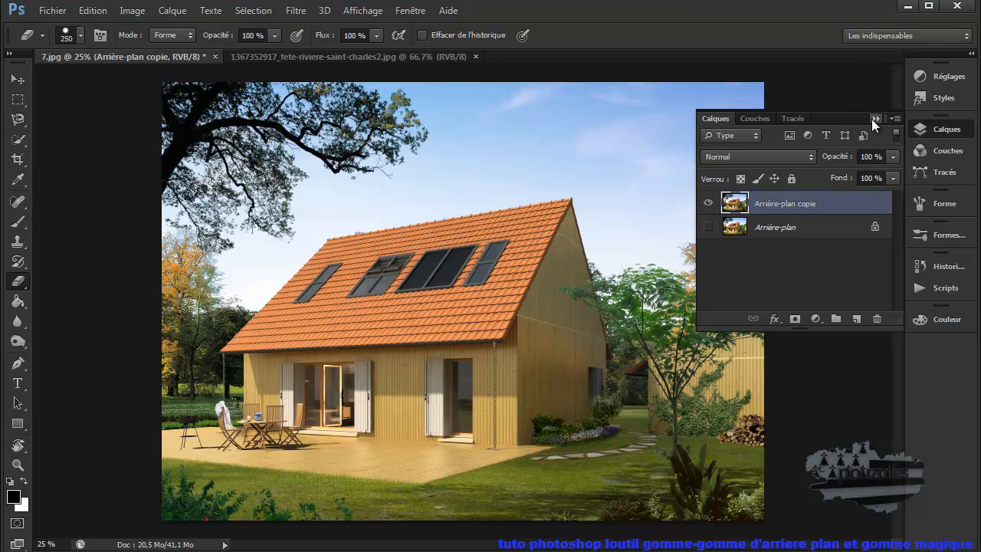
left_click(874, 119)
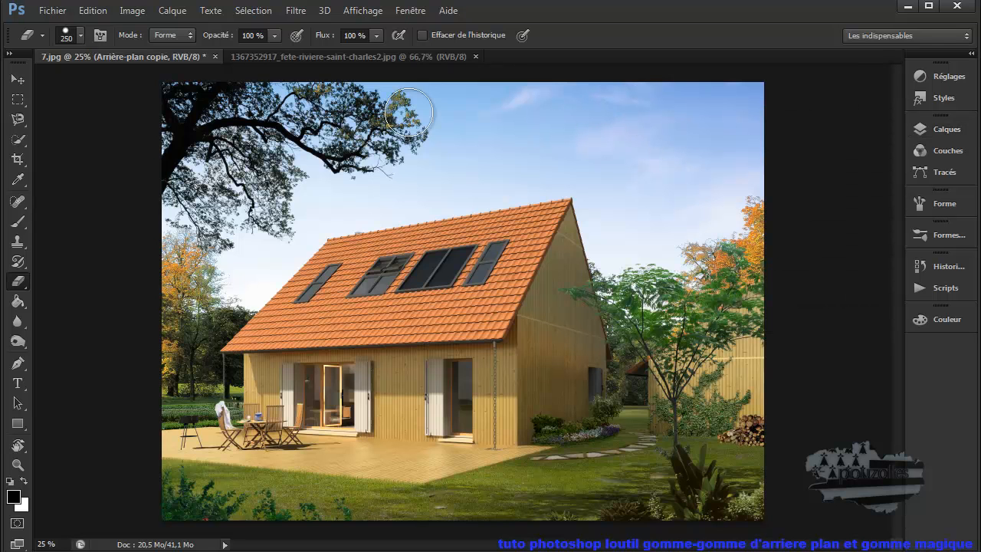
Step: Erase the sky along the roof ridge with the Background Eraser, using a 157 px brush and 50% tolerance
right_click(18, 281)
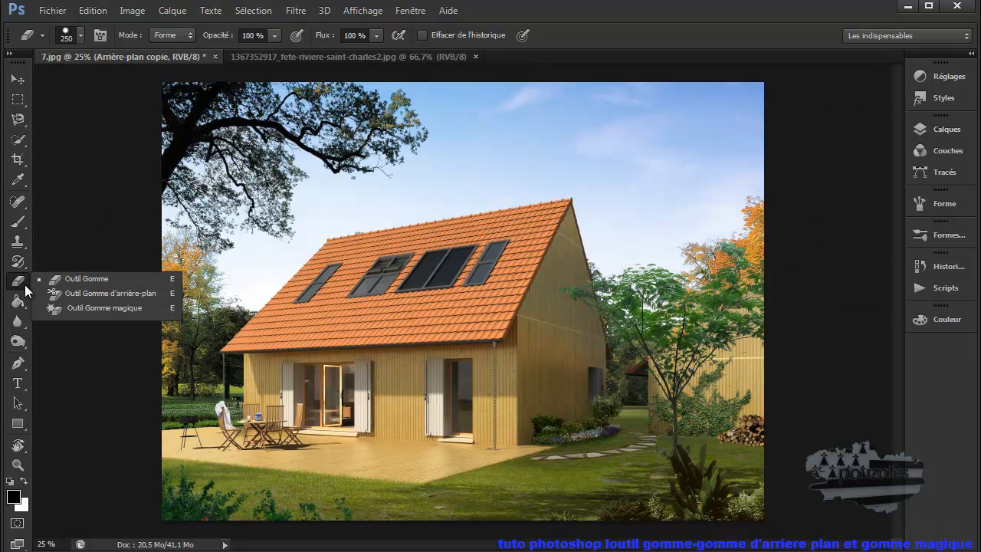
left_click(93, 296)
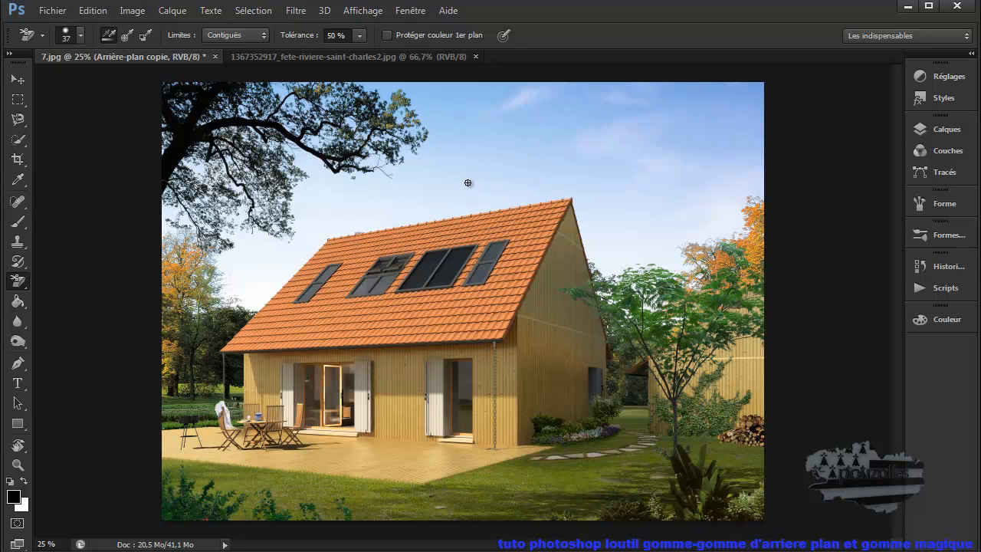
mouse_move(467, 182)
left_mouse_down()
mouse_move(479, 182)
mouse_move(483, 213)
left_mouse_up()
mouse_move(331, 227)
left_mouse_down()
mouse_move(618, 190)
mouse_move(545, 183)
mouse_move(348, 210)
mouse_move(460, 172)
mouse_move(596, 165)
mouse_move(526, 154)
mouse_move(460, 159)
mouse_move(533, 138)
mouse_move(587, 141)
mouse_move(519, 123)
mouse_move(482, 127)
mouse_move(497, 177)
left_mouse_up()
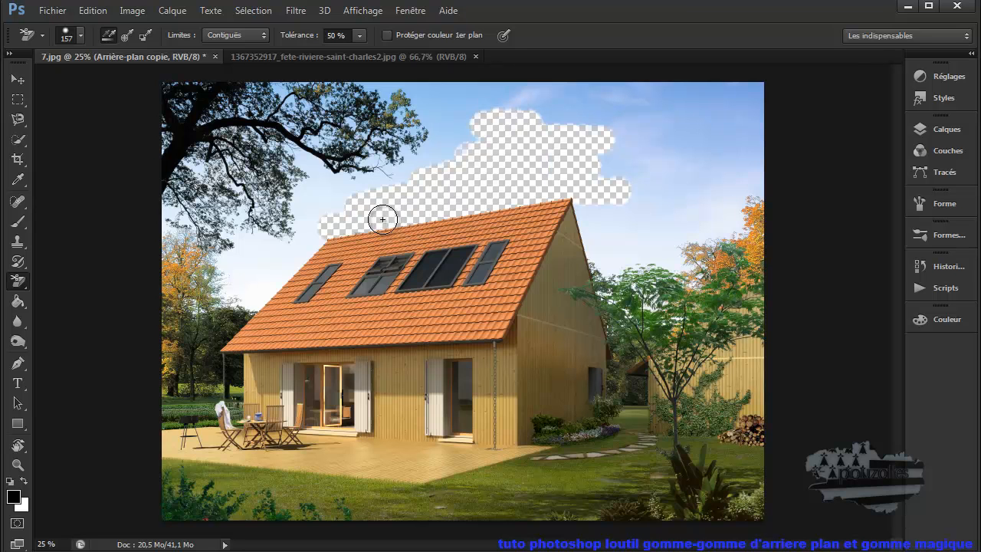
Step: With the regular Eraser, undo a trial stroke over the roof ridge and erase a small patch of sky near the branch tips
right_click(17, 282)
left_click(61, 282)
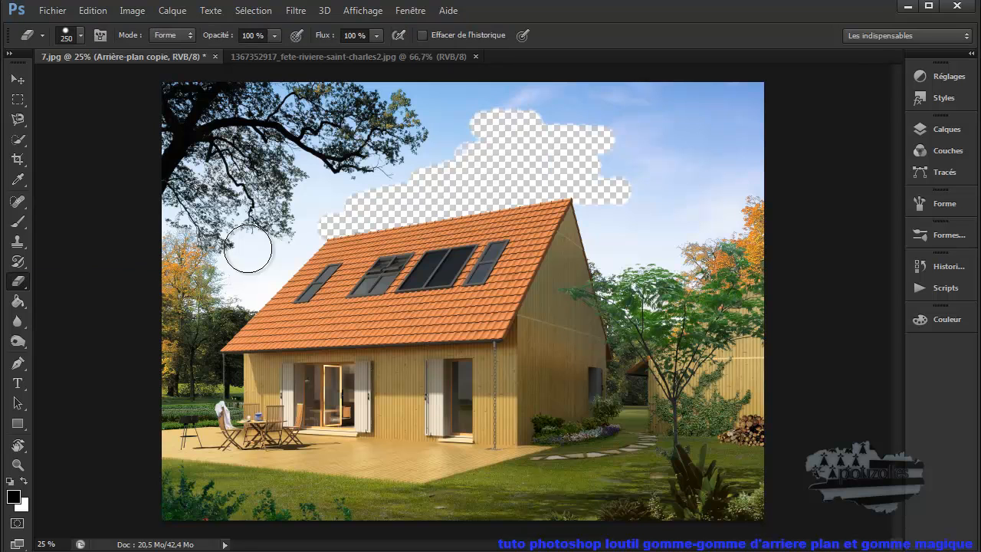
left_click_drag(354, 217, 386, 224)
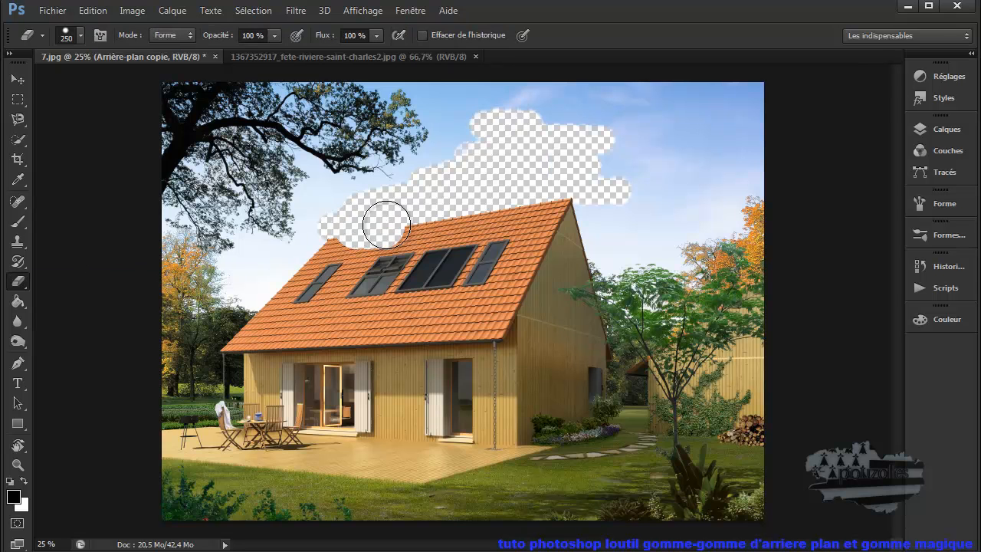
left_click(92, 10)
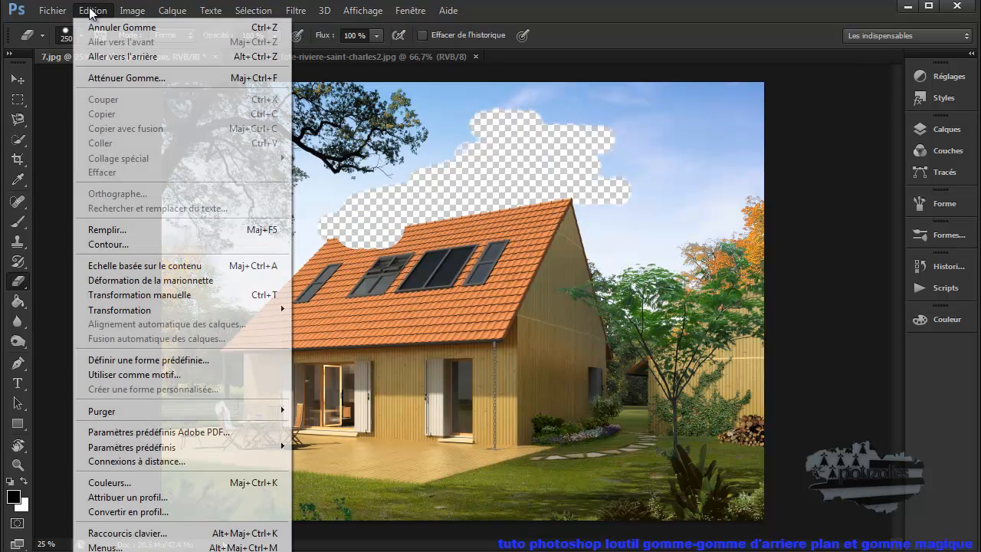
left_click(99, 24)
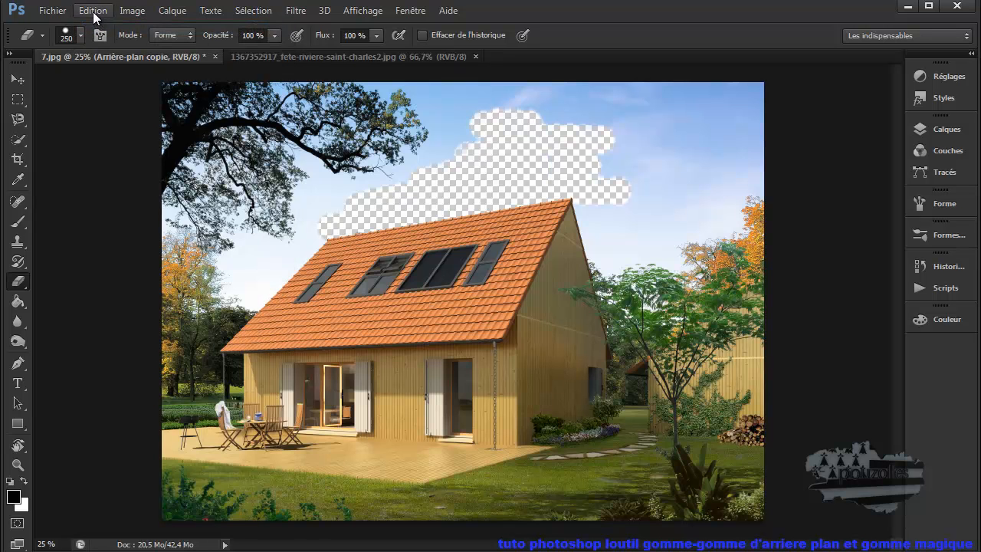
left_click(449, 163)
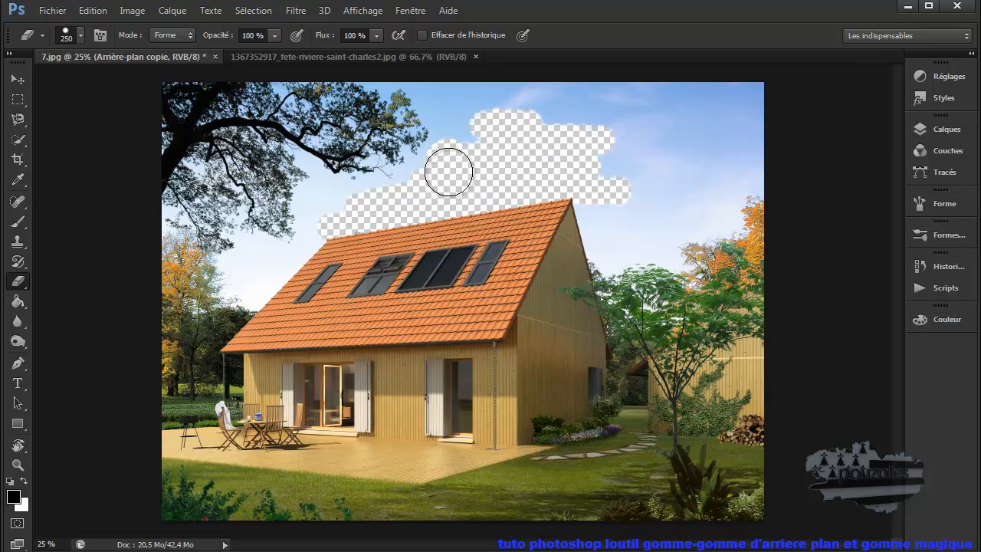
Step: With the Background Eraser, undo a trial around the branch tips and erase sky gaps among the branches near the photo's left edge
right_click(19, 282)
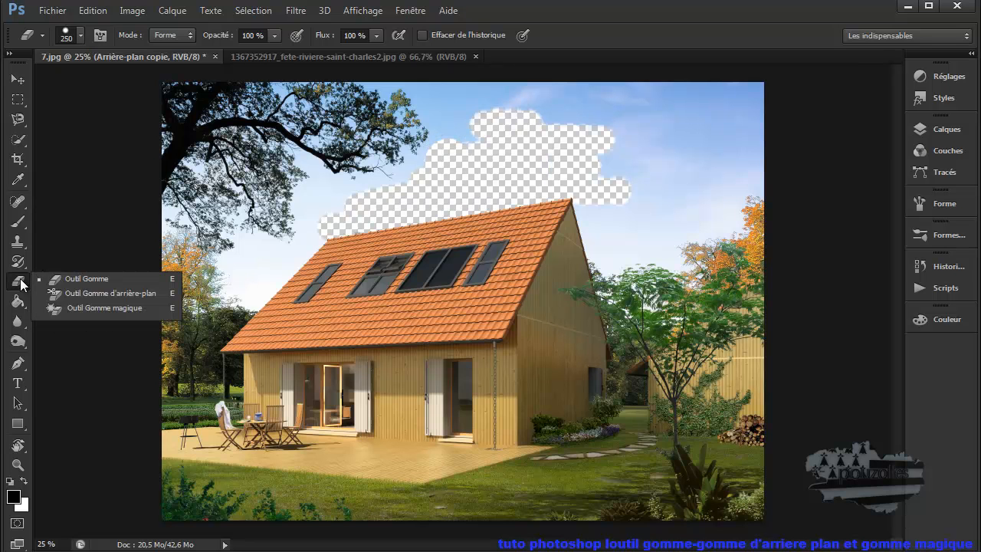
left_click(84, 293)
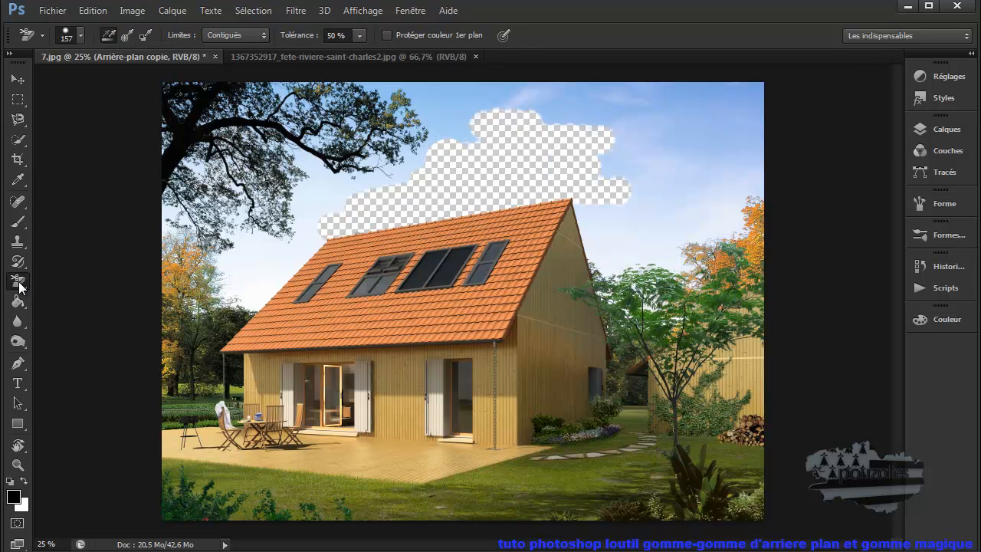
right_click(18, 282)
left_click(84, 292)
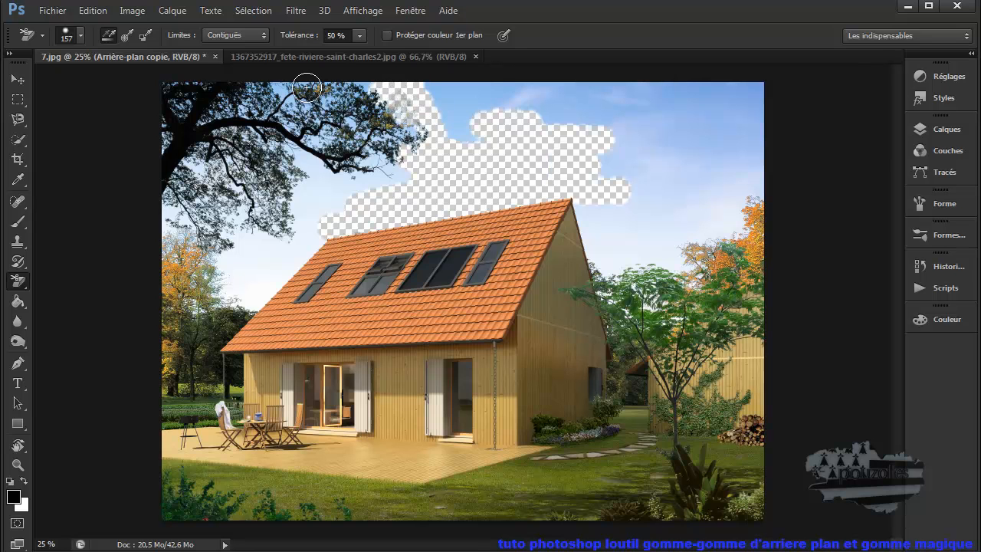
left_click(92, 10)
left_click(114, 29)
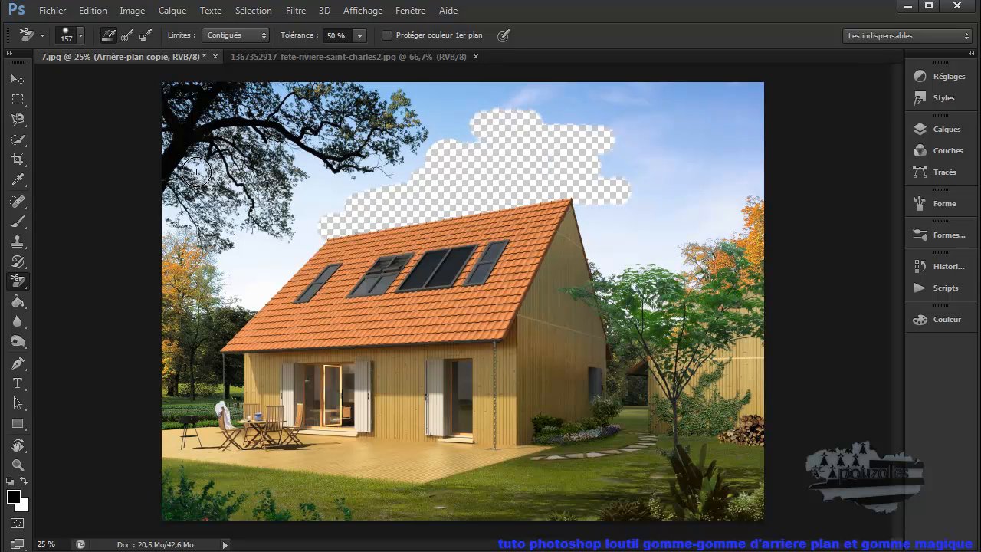
left_click_drag(197, 170, 182, 198)
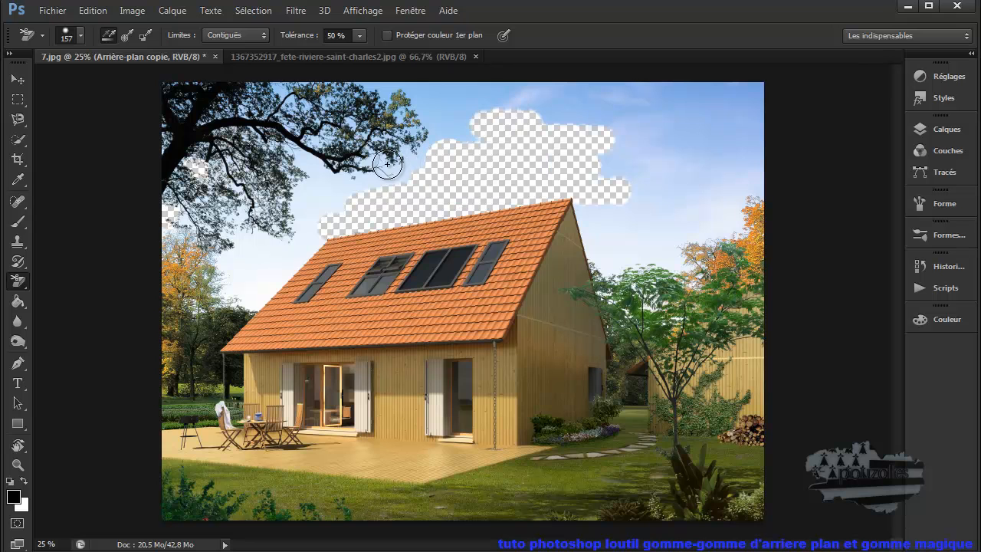
Step: Switch to the river photo and zoom it to 90.9%, with the full width of the sky in view
left_click(283, 57)
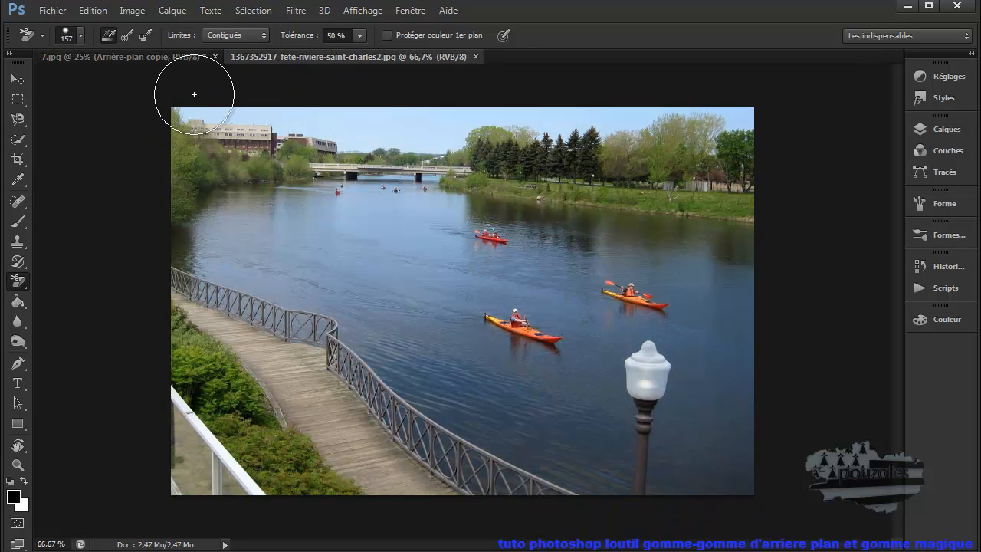
key("ctrl+space")
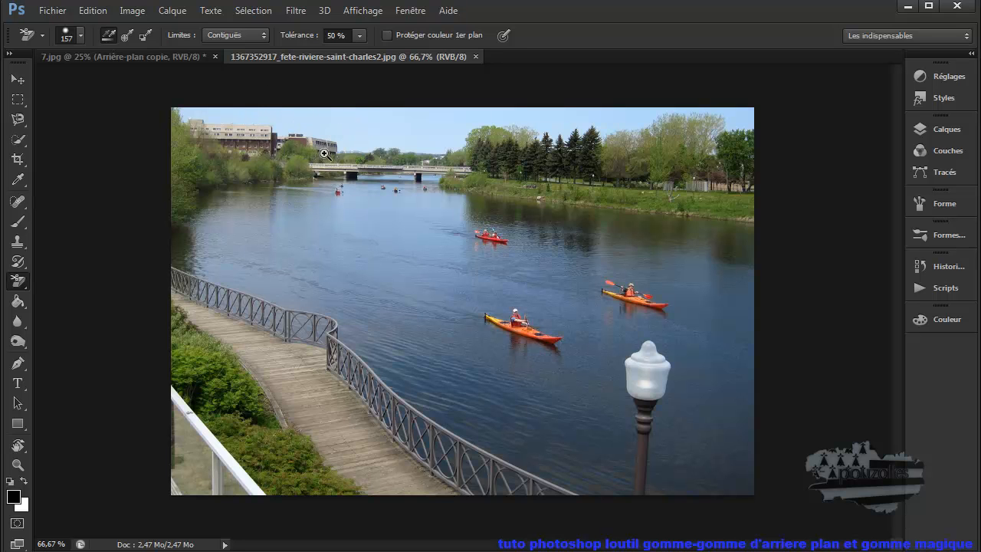
left_click(374, 135)
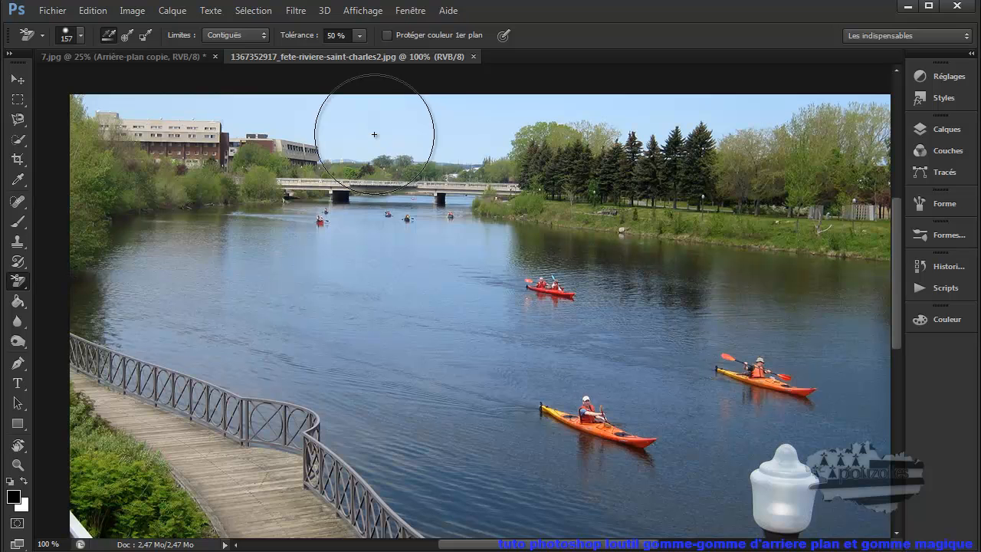
key("space")
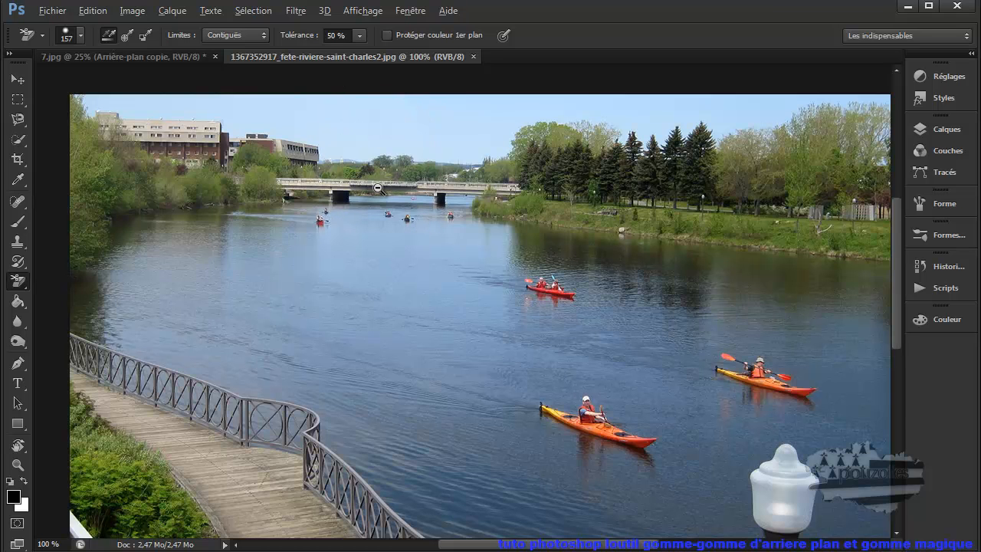
scroll(378, 188, "down", 1)
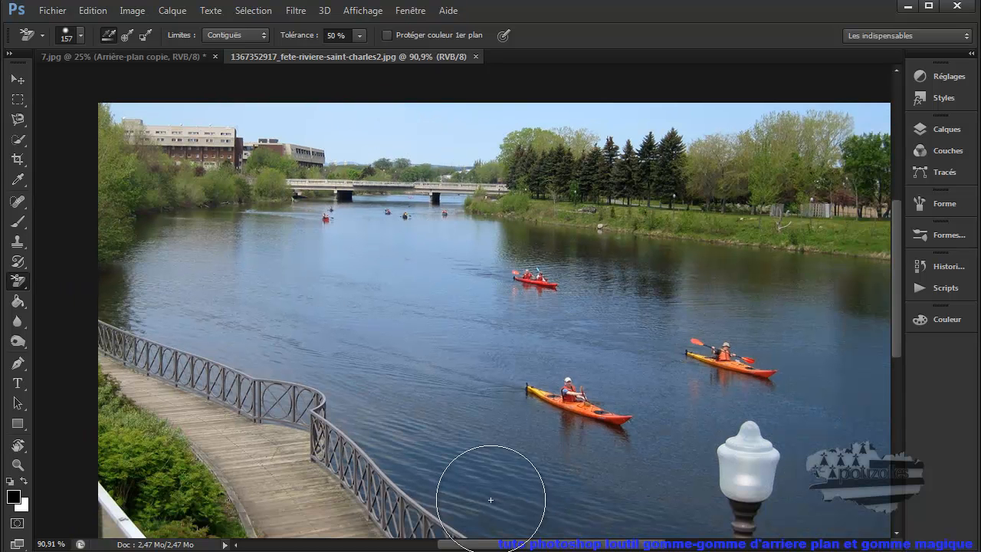
mouse_move(492, 545)
left_mouse_down()
mouse_move(511, 547)
mouse_move(503, 548)
left_mouse_up()
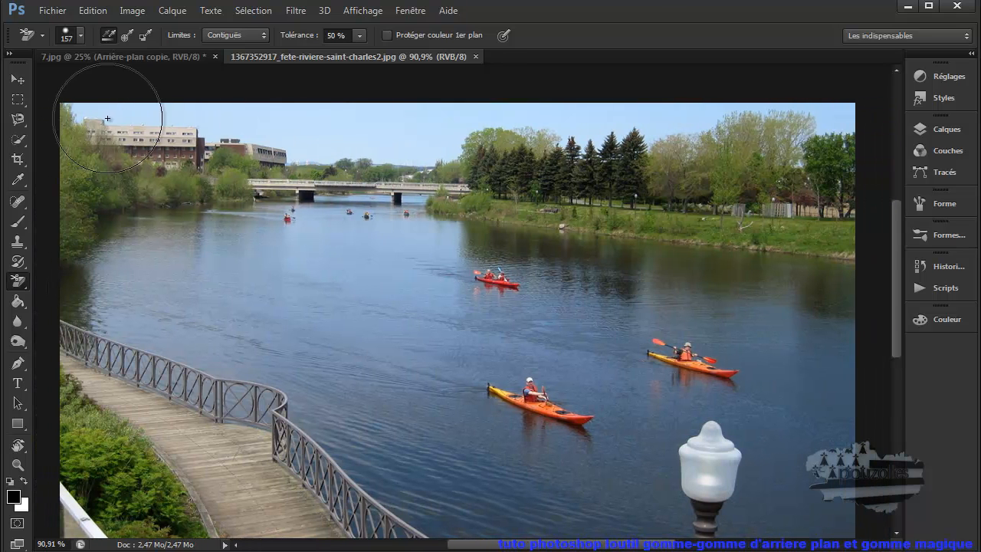
Step: Try erasing the whole sky with the Background Eraser in continuous sampling at 50% tolerance, and undo it
mouse_move(84, 112)
left_mouse_down()
mouse_move(256, 127)
mouse_move(337, 154)
mouse_move(409, 158)
mouse_move(438, 124)
mouse_move(372, 111)
mouse_move(400, 125)
mouse_move(526, 109)
mouse_move(691, 120)
mouse_move(703, 94)
mouse_move(825, 109)
mouse_move(492, 101)
left_mouse_up()
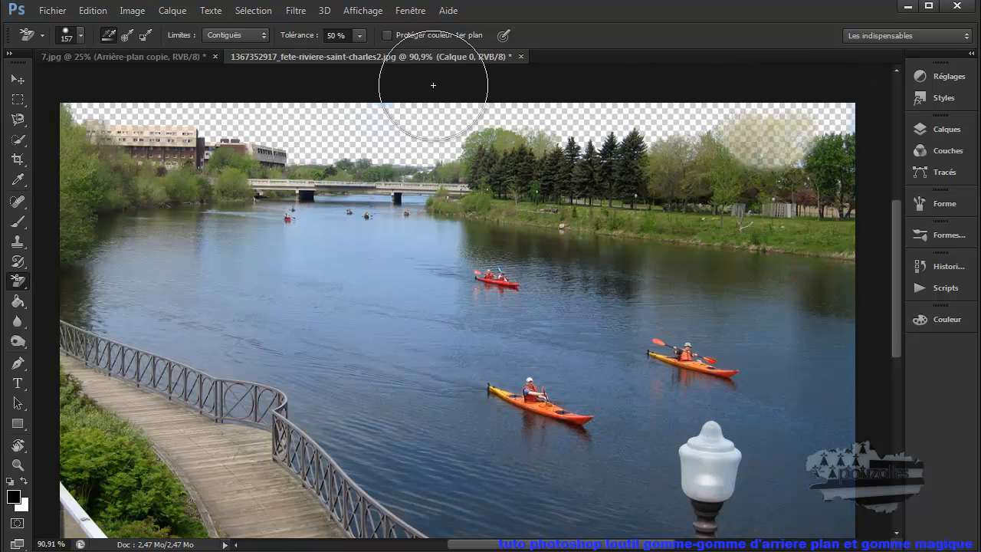
left_click(94, 12)
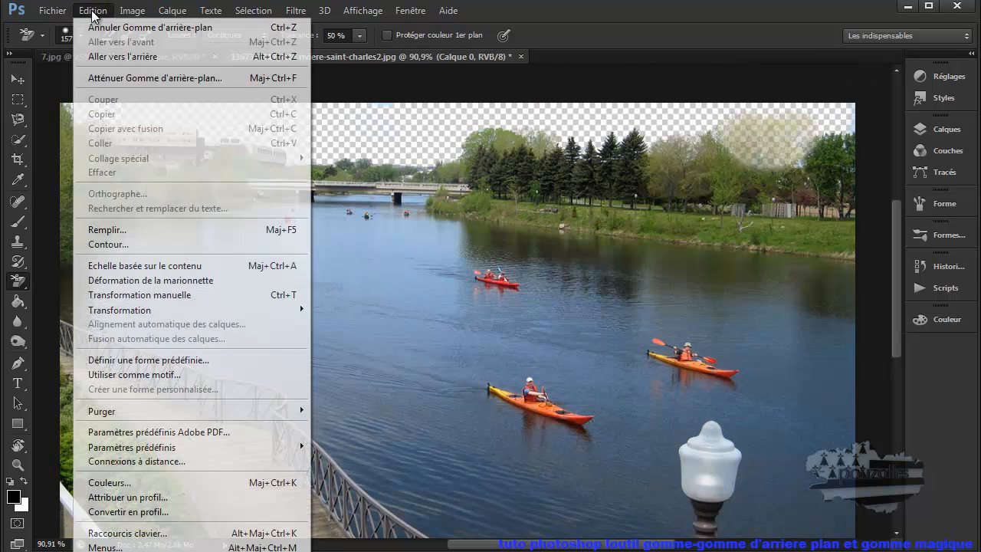
left_click(111, 28)
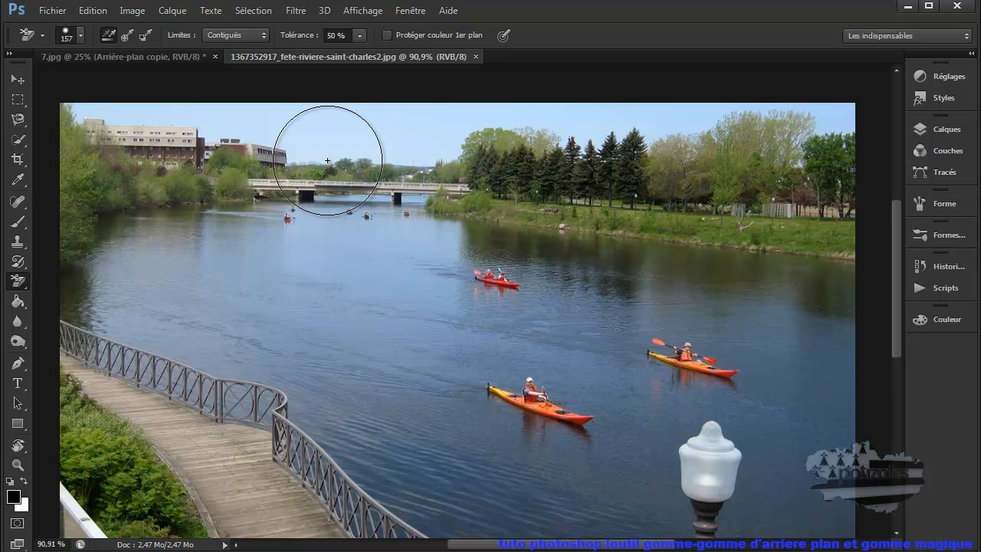
Step: Try erasing the sky above the bridge and a spot sampled on the bridge area, and undo all the strokes
left_click(327, 160)
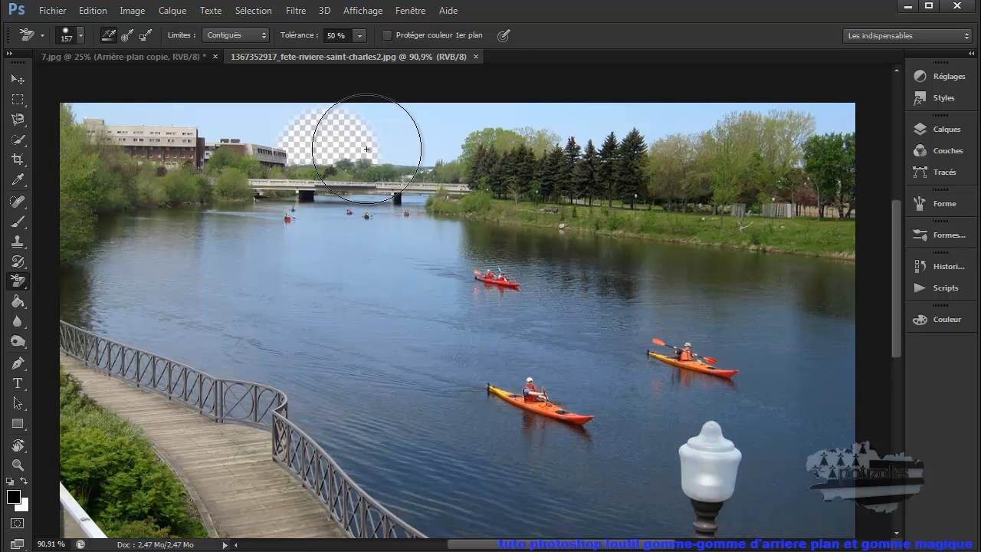
left_click_drag(361, 143, 394, 138)
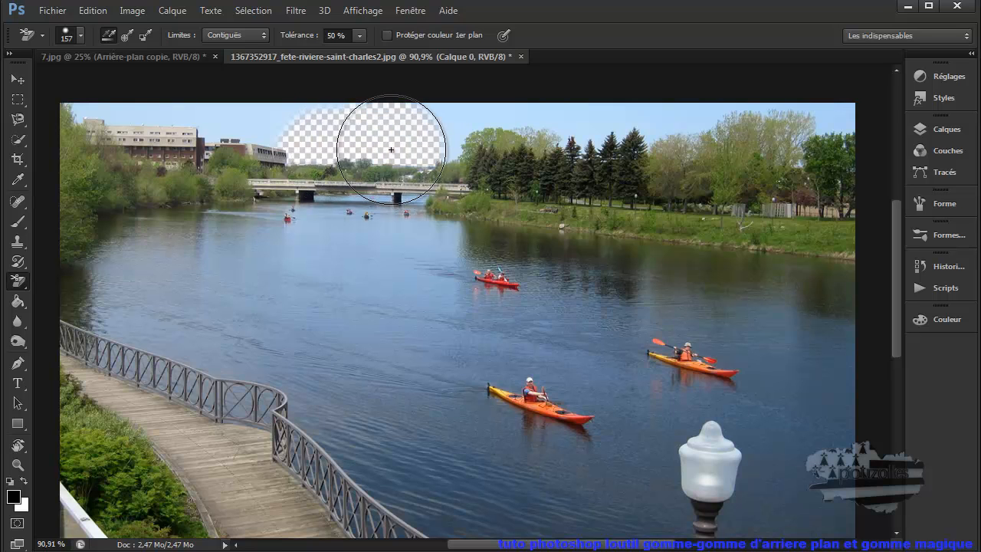
left_click(318, 167)
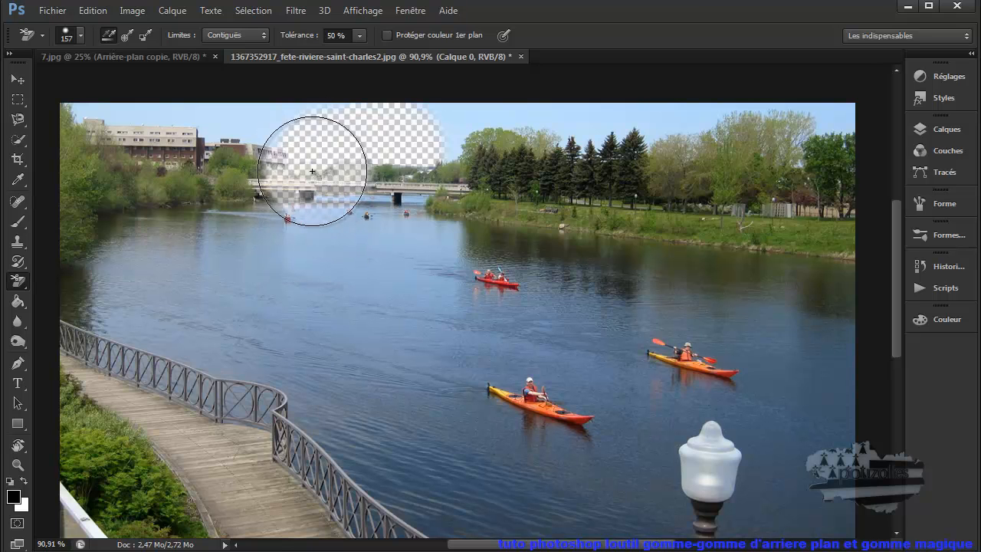
left_click(95, 12)
left_click(108, 29)
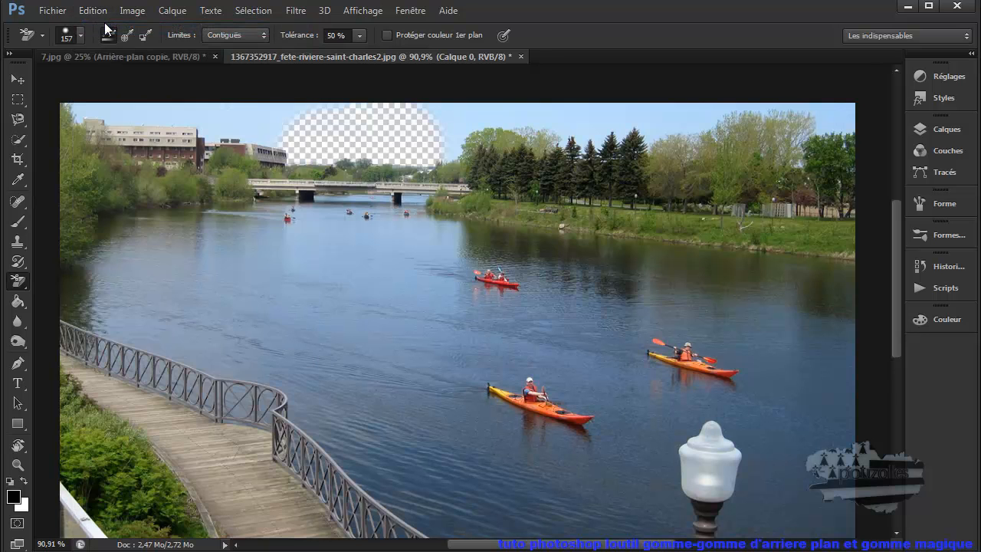
left_click(96, 10)
left_click(114, 58)
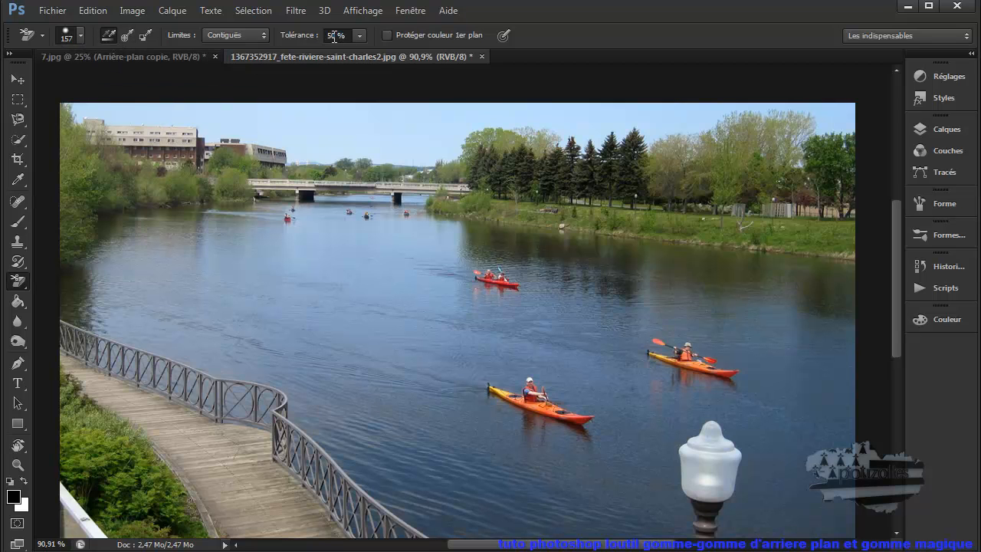
Step: Try erasing the sky from above the bridge across to the tall trees, and undo it
left_click(375, 132)
mouse_move(391, 133)
left_mouse_down()
mouse_move(519, 103)
mouse_move(574, 121)
mouse_move(646, 99)
mouse_move(701, 120)
left_mouse_up()
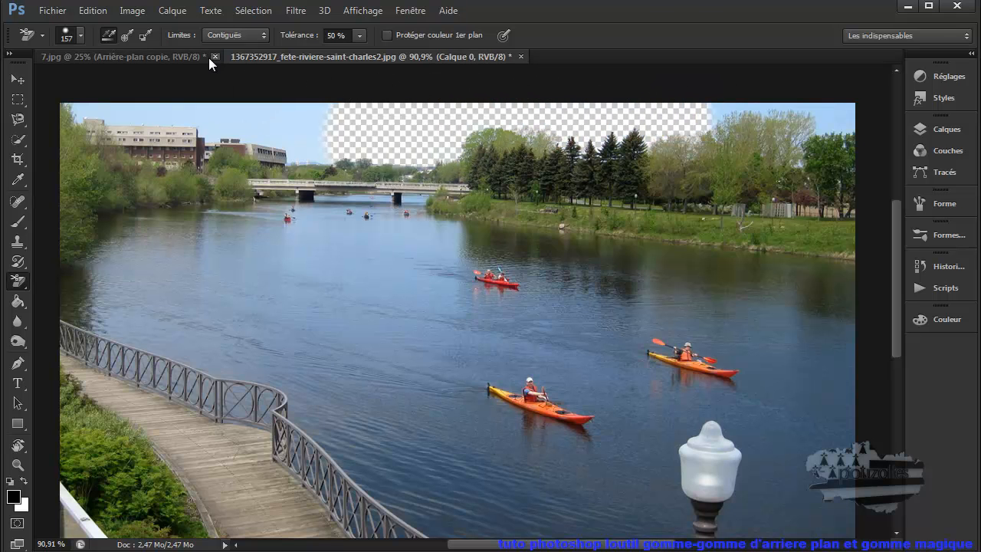
left_click(92, 10)
left_click(100, 27)
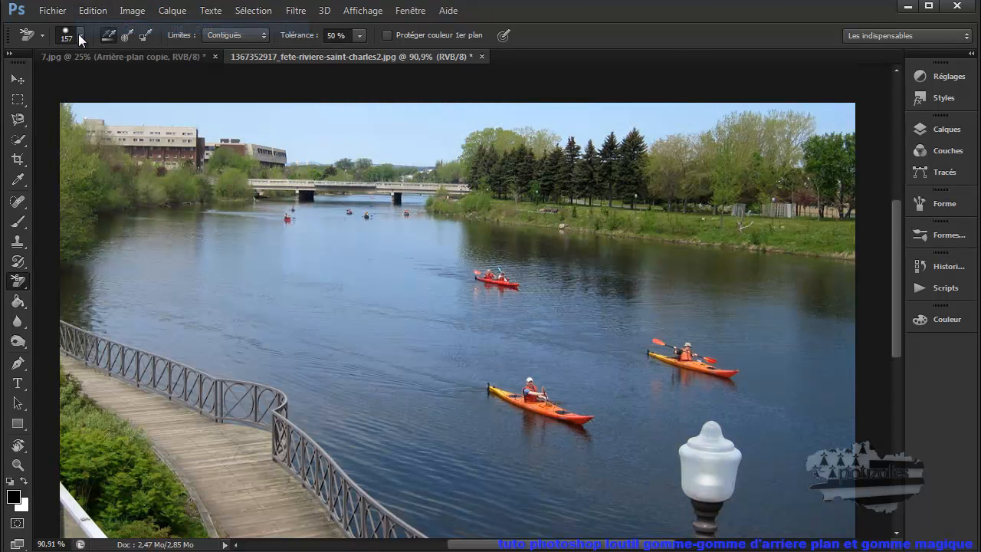
Step: Switch the Background Eraser to Once sampling, try erasing the sky across the full photo width, and undo it
left_click(128, 38)
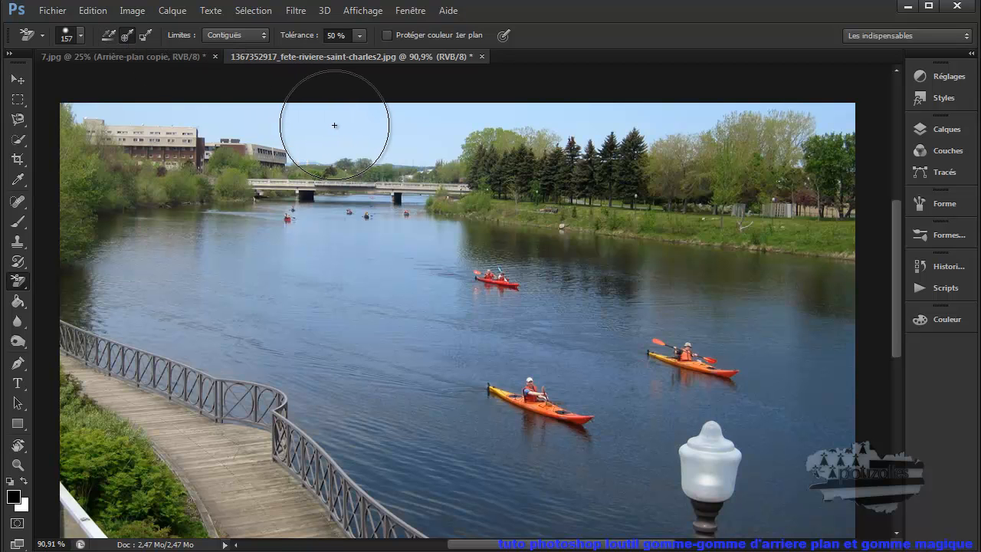
left_click(307, 132)
mouse_move(307, 132)
left_mouse_down()
mouse_move(565, 143)
mouse_move(602, 136)
mouse_move(495, 114)
mouse_move(474, 127)
mouse_move(605, 120)
mouse_move(723, 134)
mouse_move(832, 121)
mouse_move(723, 103)
mouse_move(735, 102)
mouse_move(803, 136)
left_mouse_up()
mouse_move(325, 118)
left_mouse_down()
mouse_move(69, 111)
mouse_move(135, 124)
left_mouse_up()
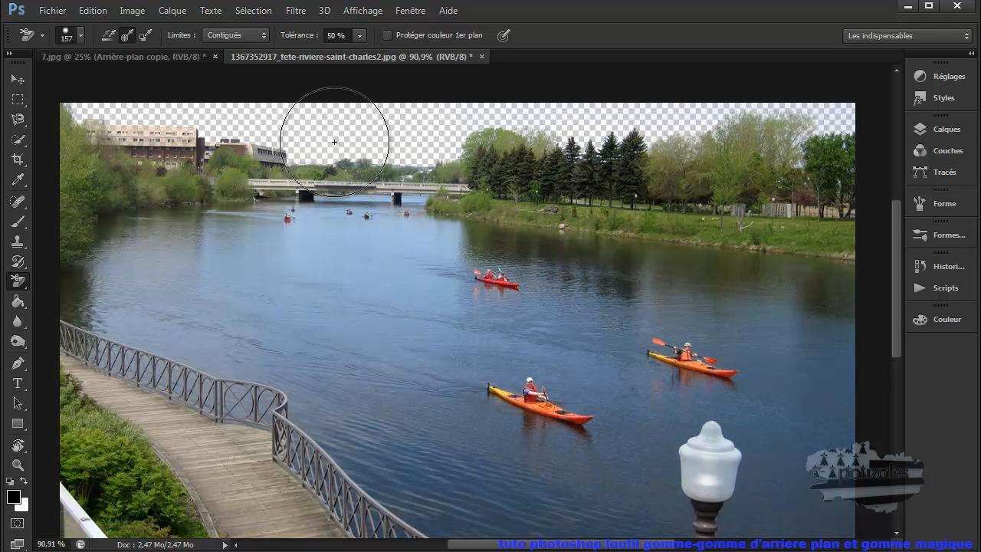
left_click(93, 10)
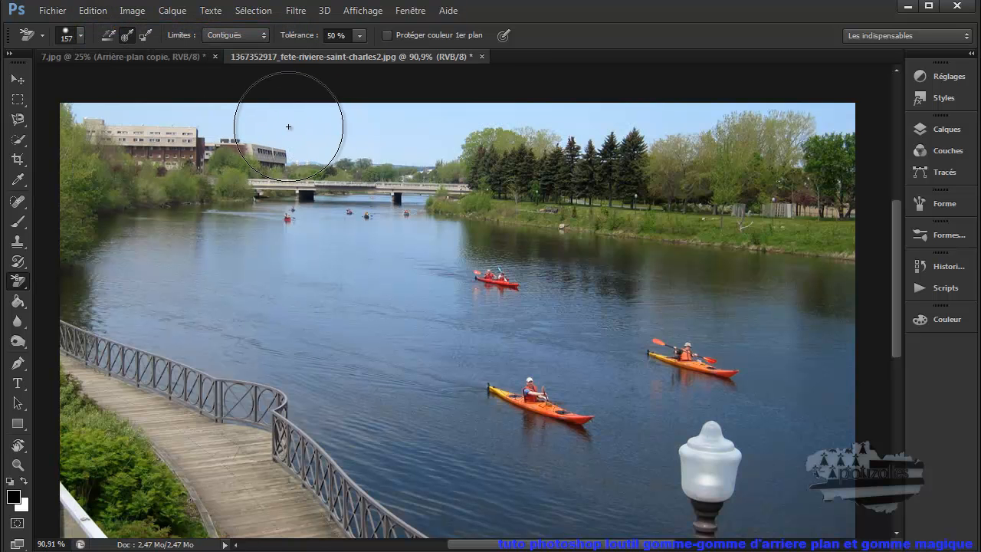
Step: Try one Once-sampled stroke from the sky down over the river, and undo it
mouse_move(287, 126)
left_mouse_down()
mouse_move(401, 127)
mouse_move(437, 138)
mouse_move(340, 192)
mouse_move(262, 291)
mouse_move(390, 299)
mouse_move(374, 278)
left_mouse_up()
left_click(92, 12)
left_click(115, 28)
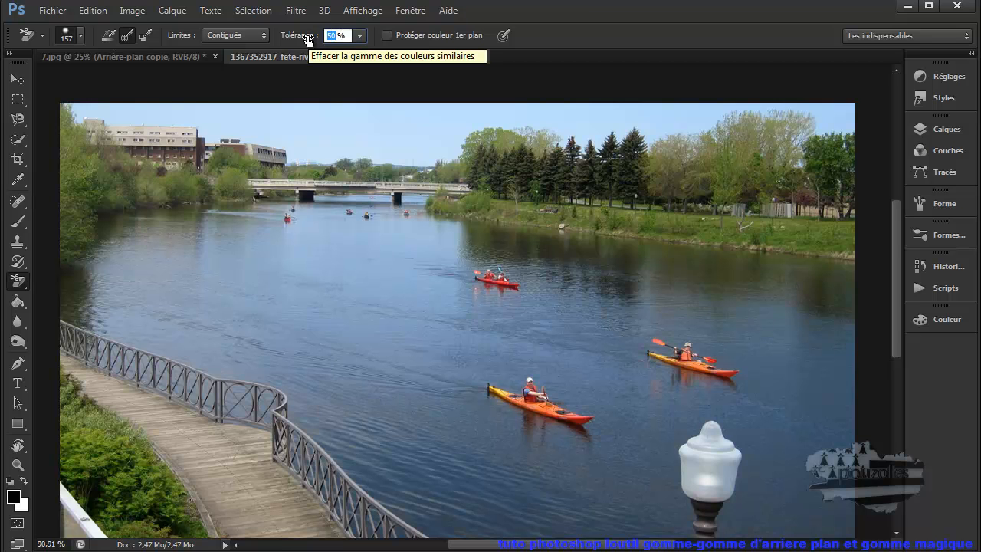
Step: Set the eraser tolerance to 30%, try erasing a spot of sky and a patch of river, and undo both
type("30")
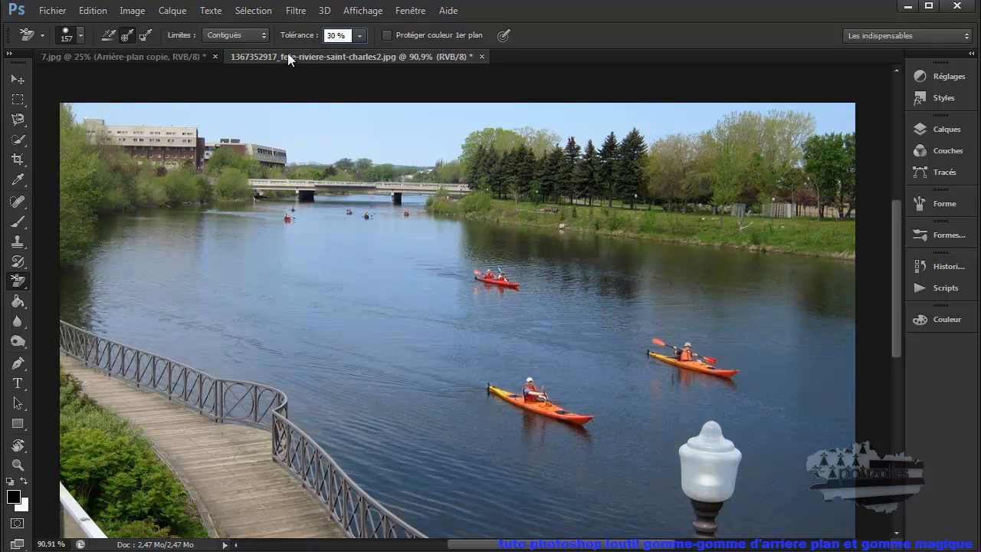
left_click(308, 125)
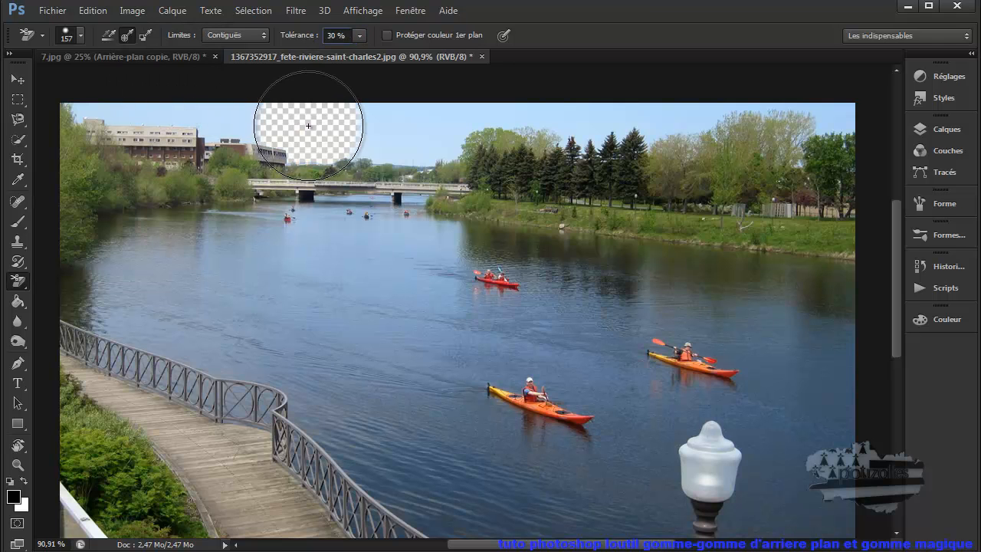
left_click(312, 216)
mouse_move(313, 240)
left_mouse_down()
mouse_move(336, 272)
mouse_move(405, 297)
left_mouse_up()
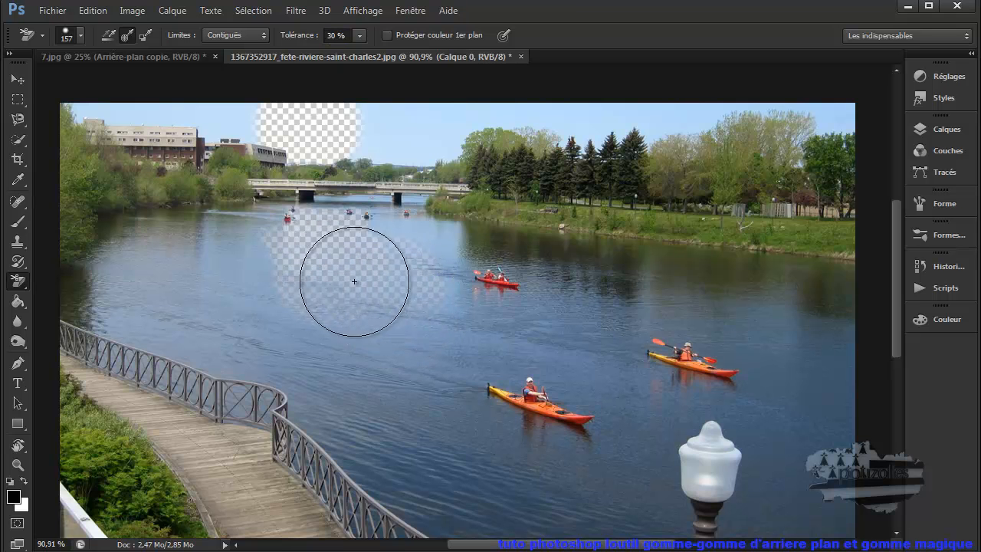
left_click(92, 11)
left_click(123, 26)
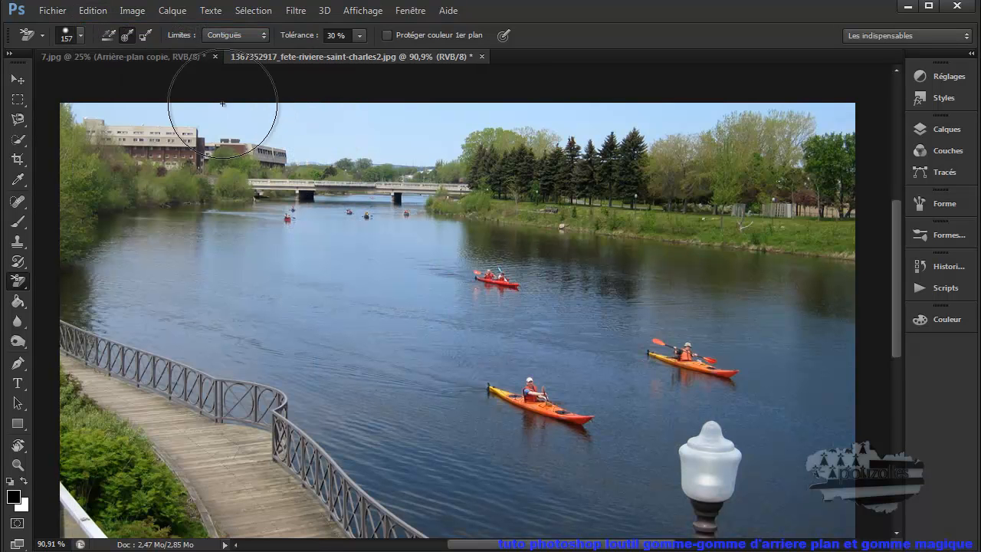
Step: Undo a Once-sampled trial across the sky, and erase the sky above the bridge using Background Swatch sampling
mouse_move(248, 120)
left_mouse_down()
mouse_move(292, 136)
mouse_move(404, 139)
mouse_move(267, 115)
mouse_move(91, 107)
mouse_move(383, 110)
mouse_move(422, 125)
mouse_move(667, 115)
mouse_move(632, 113)
left_mouse_up()
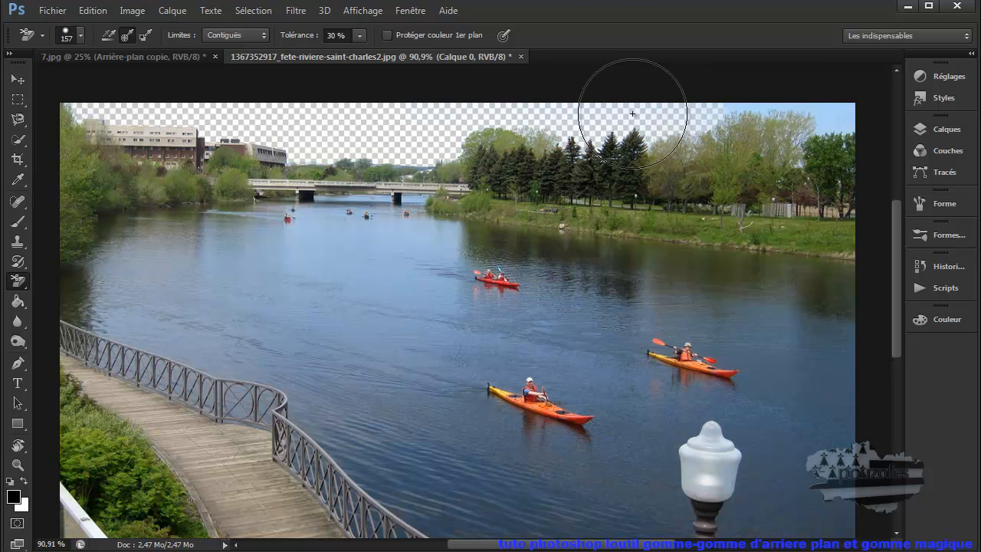
left_click(86, 11)
left_click(100, 27)
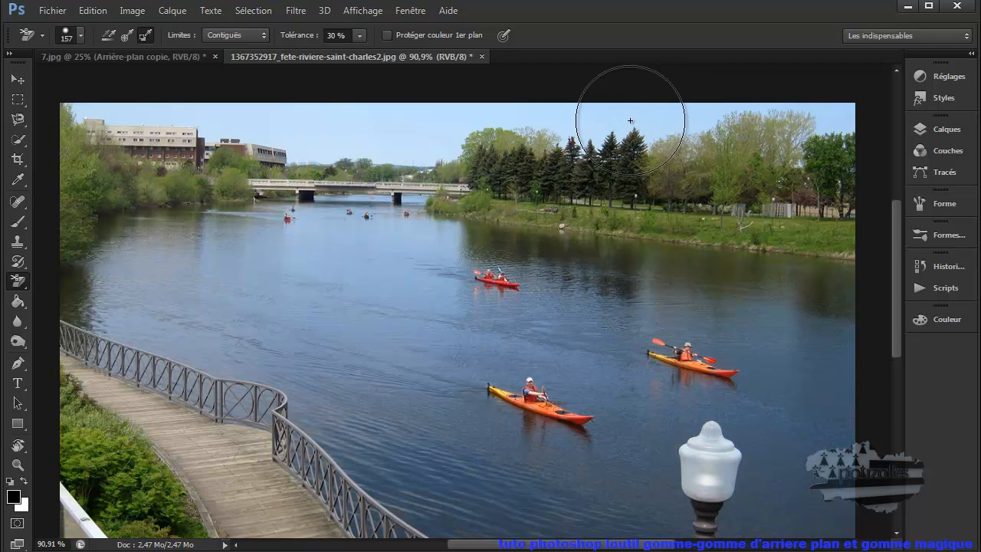
mouse_move(433, 119)
left_mouse_down()
mouse_move(296, 123)
mouse_move(461, 124)
mouse_move(343, 124)
mouse_move(422, 131)
mouse_move(387, 125)
left_mouse_up()
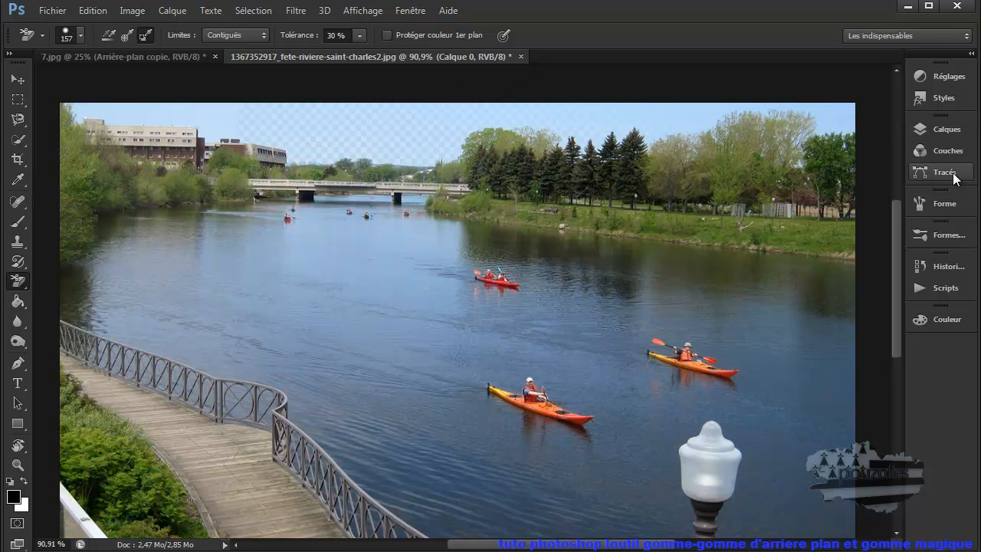
Step: Add a new layer beneath the photo layer Calque 0 and fill it with black using the Paint Bucket
left_click(955, 135)
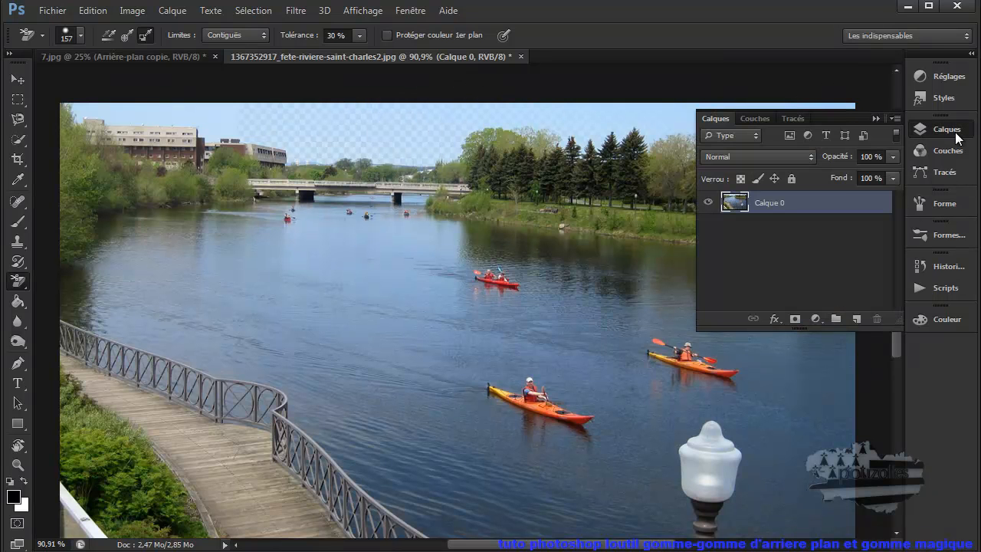
left_click(856, 319)
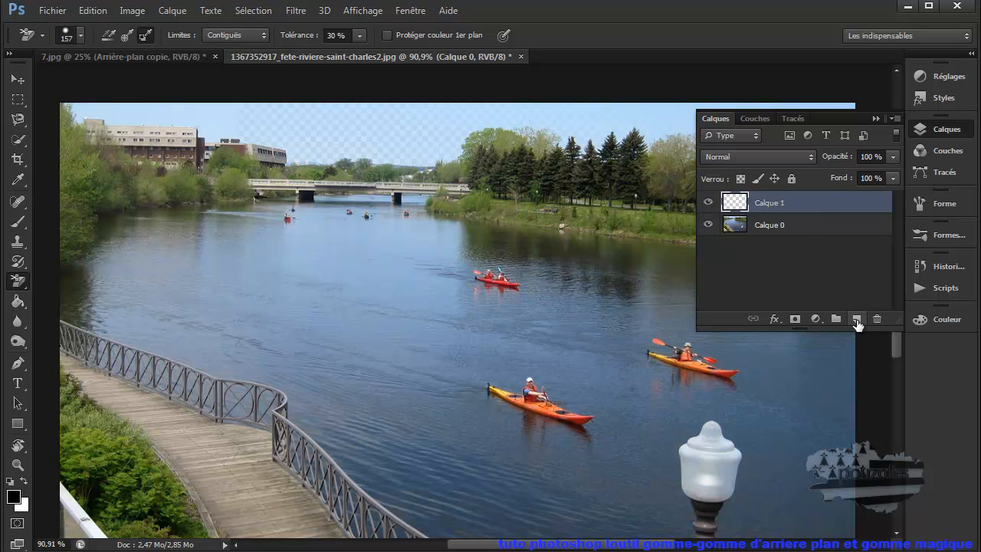
left_click_drag(812, 205, 810, 237)
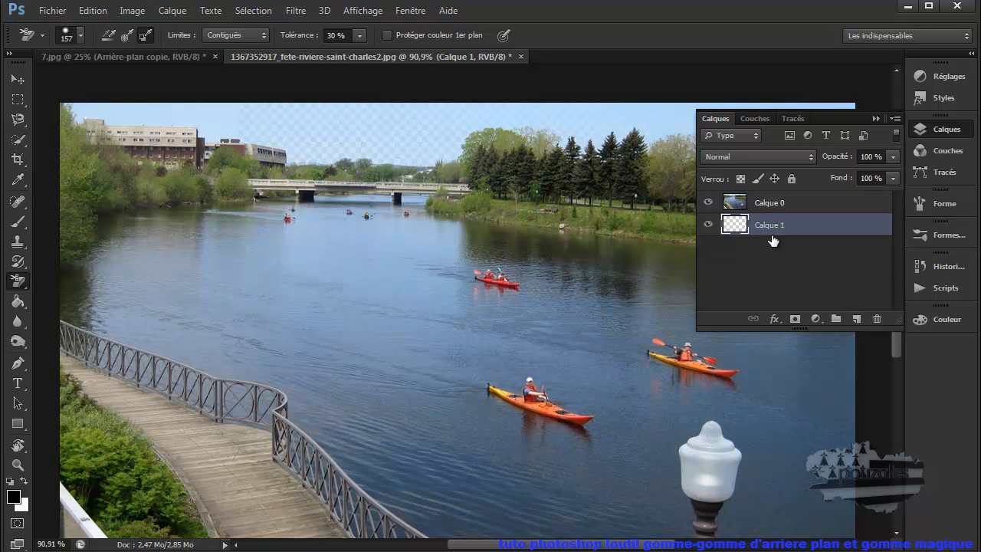
left_click(18, 304)
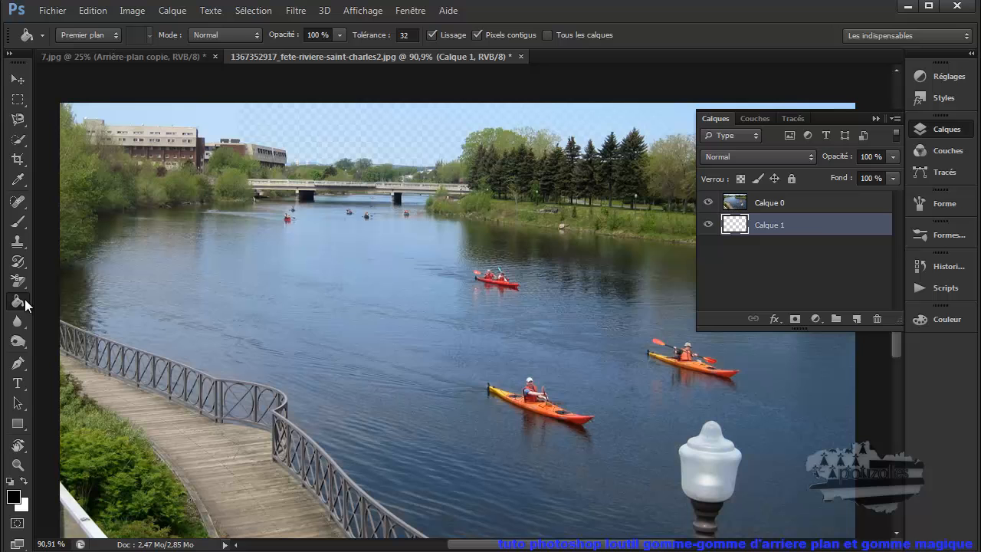
left_click(406, 151)
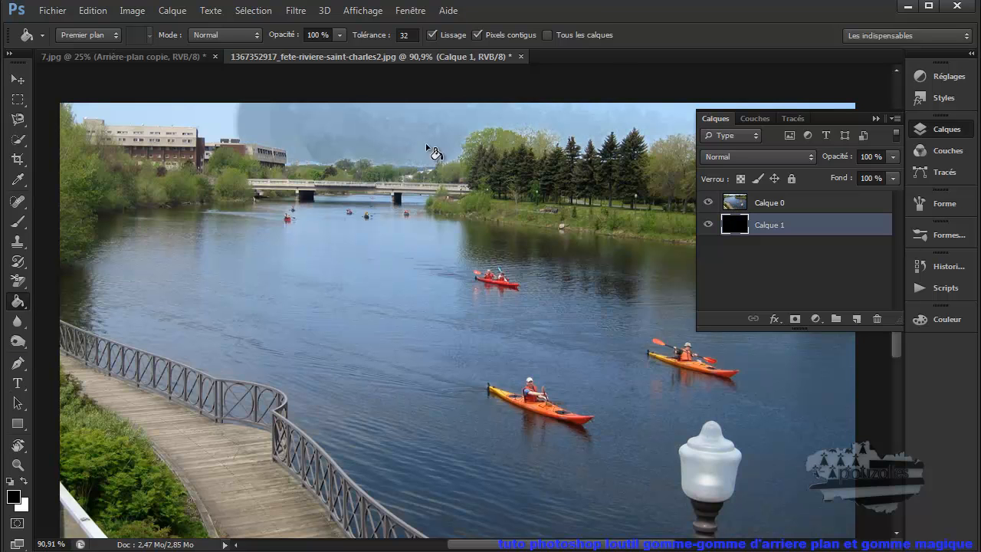
left_click(873, 119)
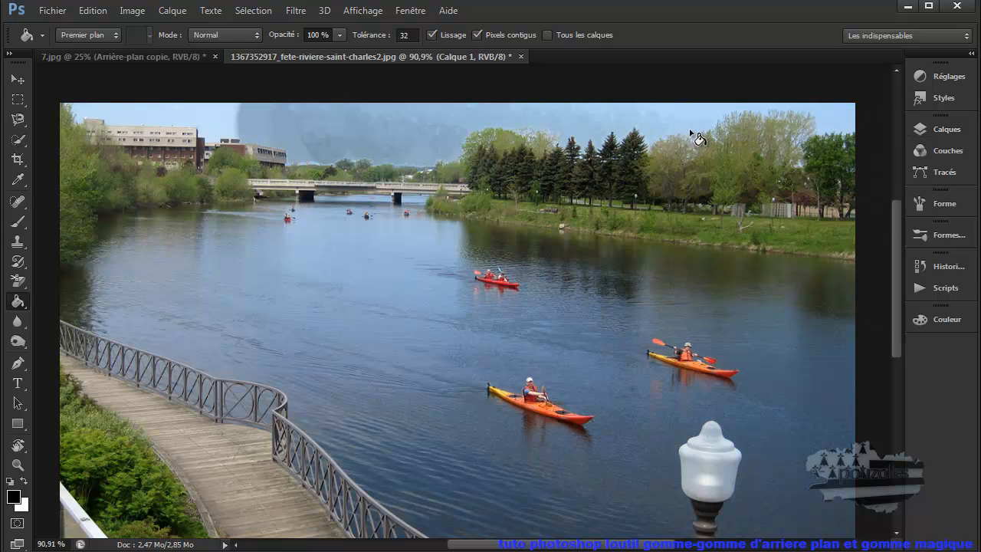
Step: Erase more of the sky on Calque 0 using the Background Eraser with Background Swatch sampling at 30% tolerance
left_click(21, 283)
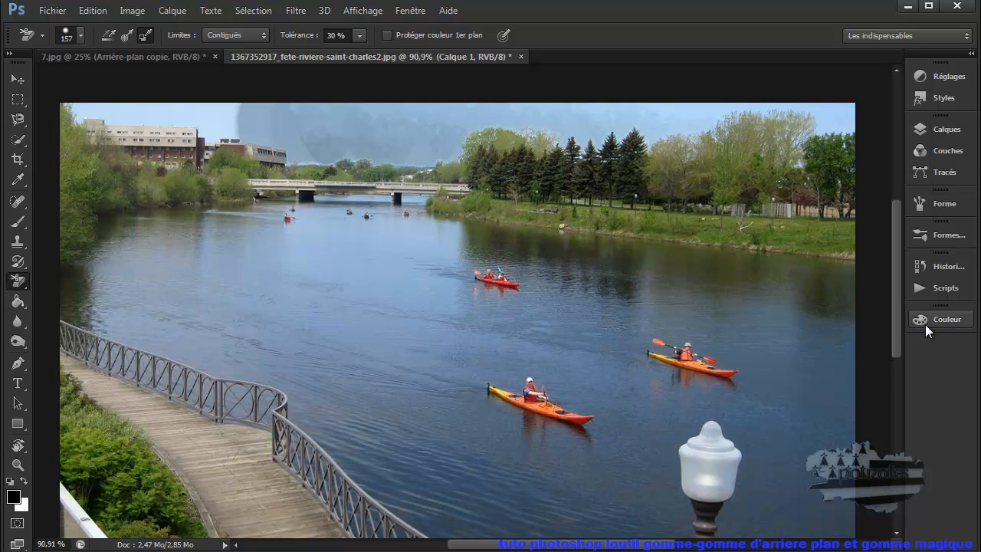
left_click(949, 131)
left_click(795, 209)
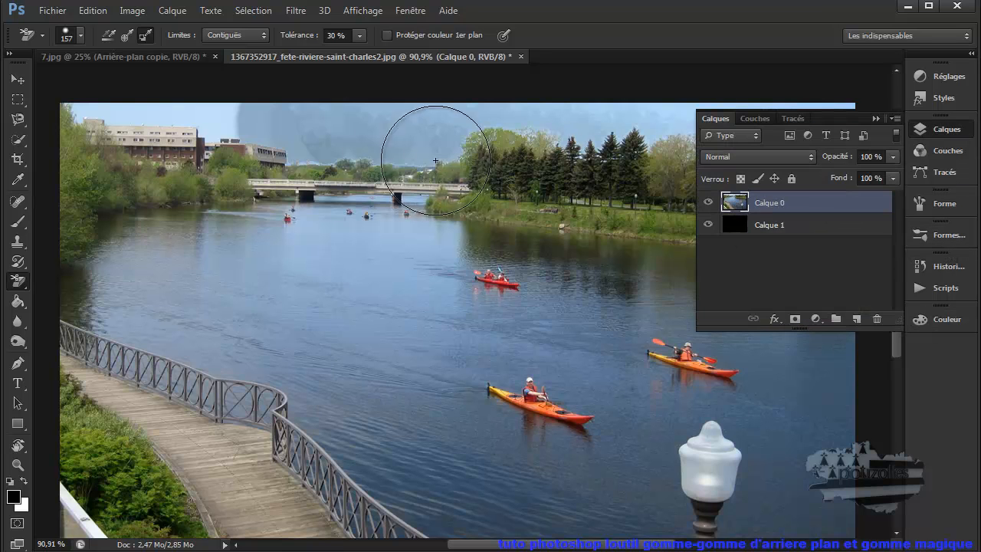
mouse_move(342, 125)
left_mouse_down()
mouse_move(416, 119)
mouse_move(62, 115)
mouse_move(100, 105)
left_mouse_up()
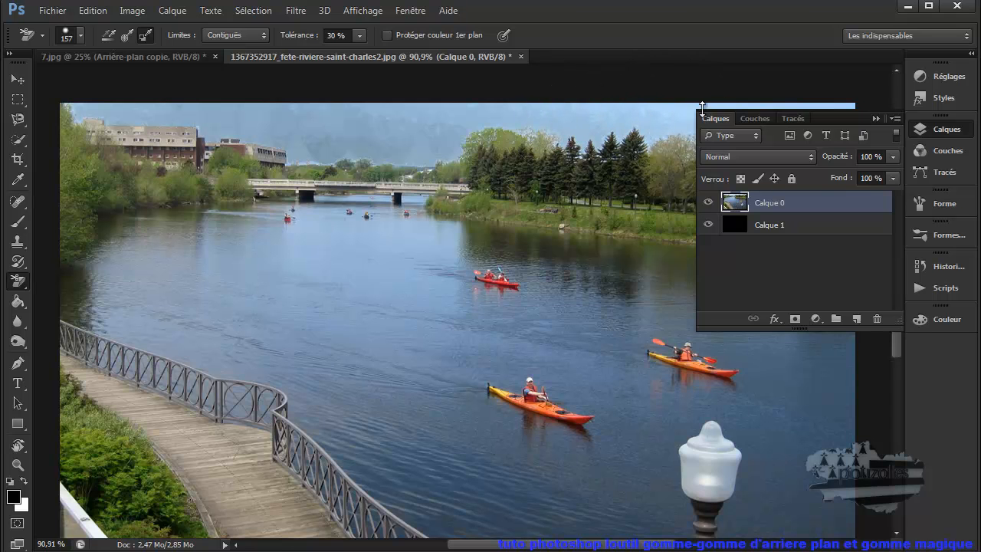
left_click(875, 118)
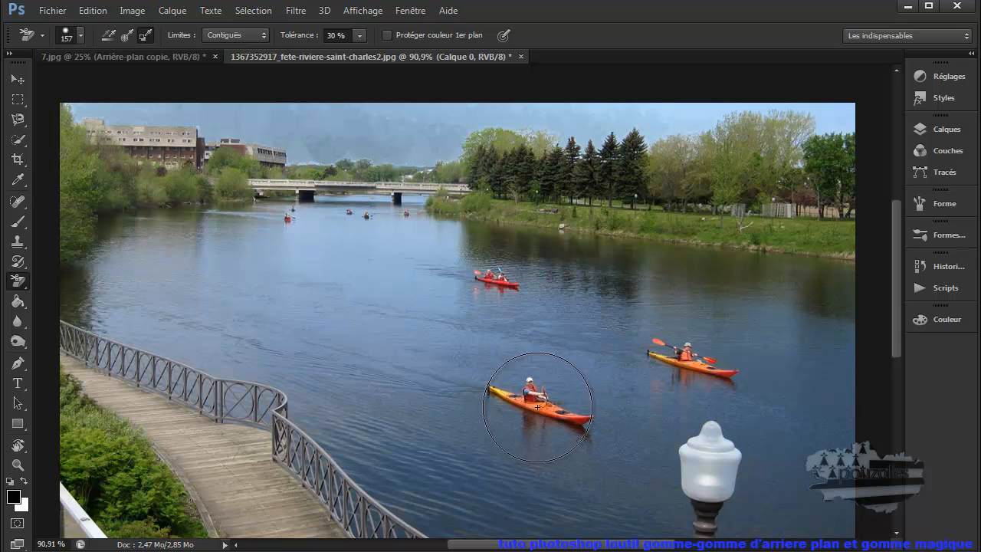
Step: Switch the Background Eraser to Once sampling, set its tolerance to 47%, and erase the whole sky of the river photo
left_click(125, 35)
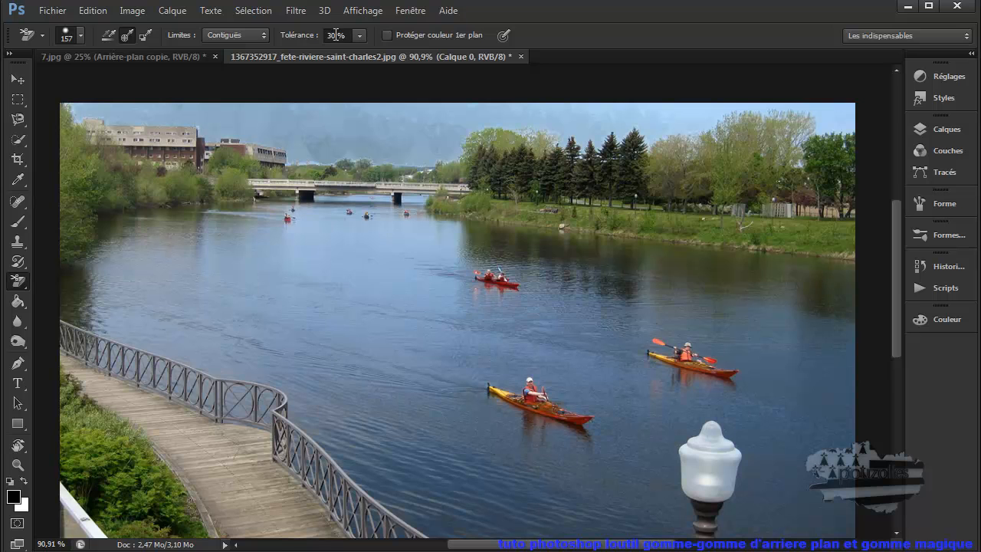
type("50 ")
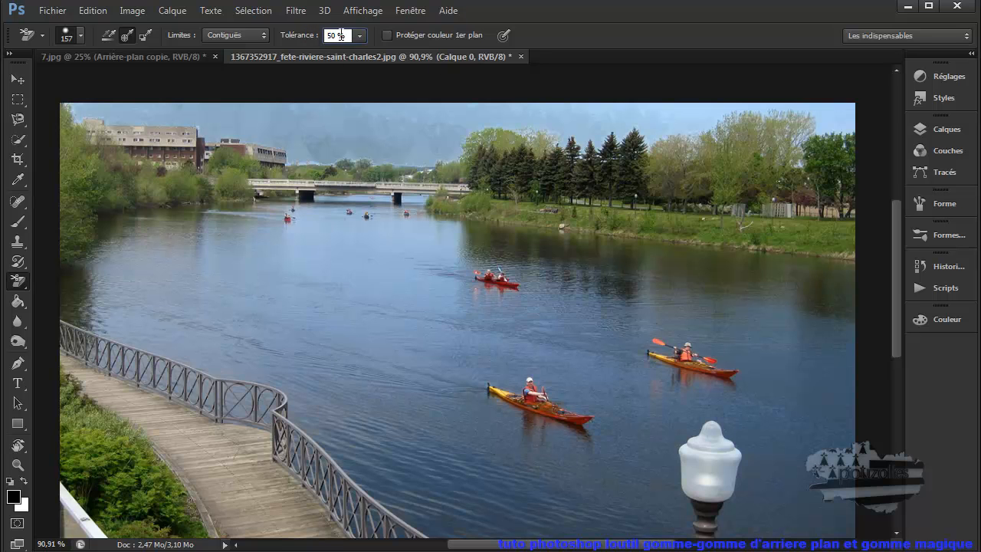
type("47")
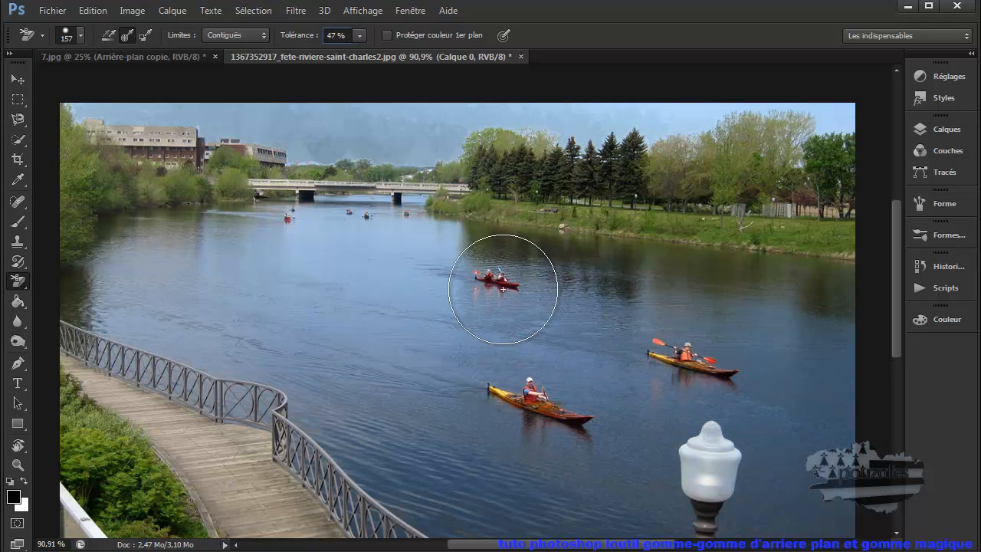
mouse_move(366, 125)
left_mouse_down()
mouse_move(68, 111)
mouse_move(300, 122)
mouse_move(421, 153)
mouse_move(470, 116)
mouse_move(508, 112)
mouse_move(586, 115)
mouse_move(612, 126)
mouse_move(596, 153)
mouse_move(688, 138)
mouse_move(728, 153)
mouse_move(628, 124)
mouse_move(793, 137)
mouse_move(695, 110)
mouse_move(867, 119)
left_mouse_up()
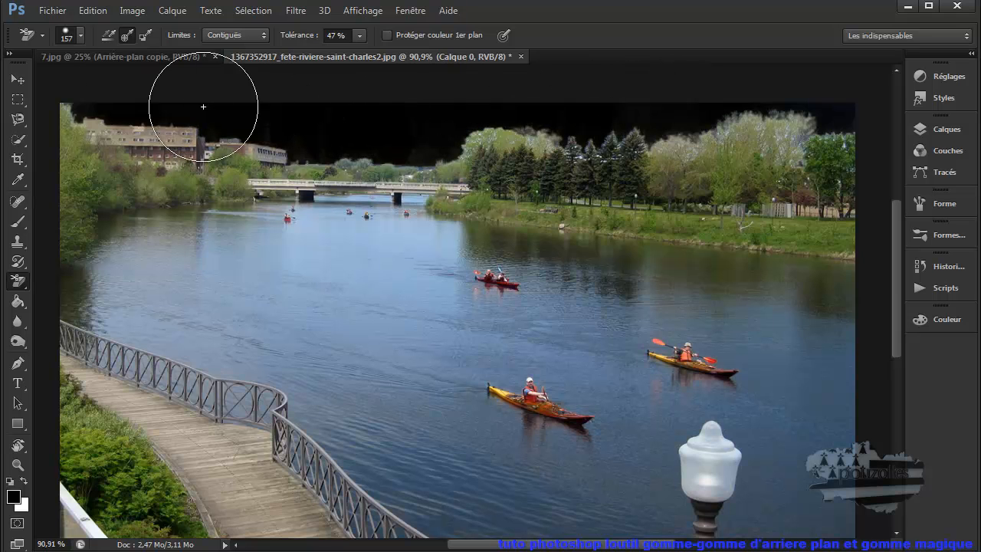
Step: Open the picture arbre.png from the image tuto folder
left_click(50, 12)
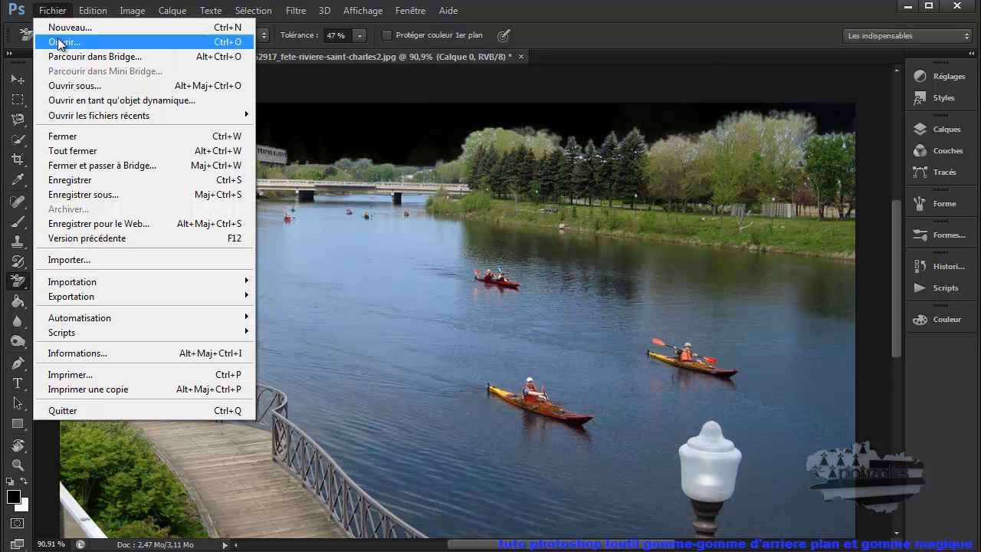
left_click(59, 41)
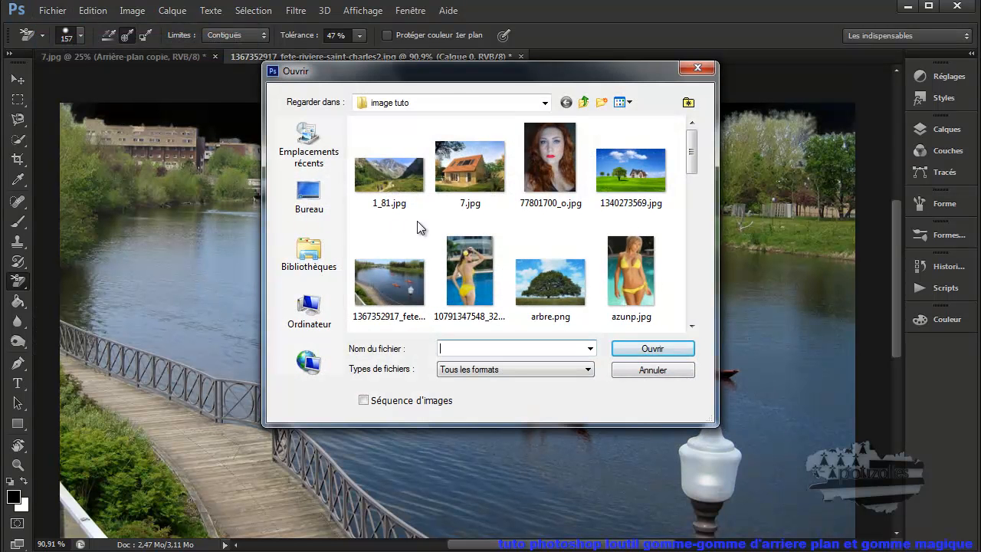
mouse_move(691, 158)
left_mouse_down()
mouse_move(699, 303)
mouse_move(688, 151)
mouse_move(692, 170)
left_mouse_up()
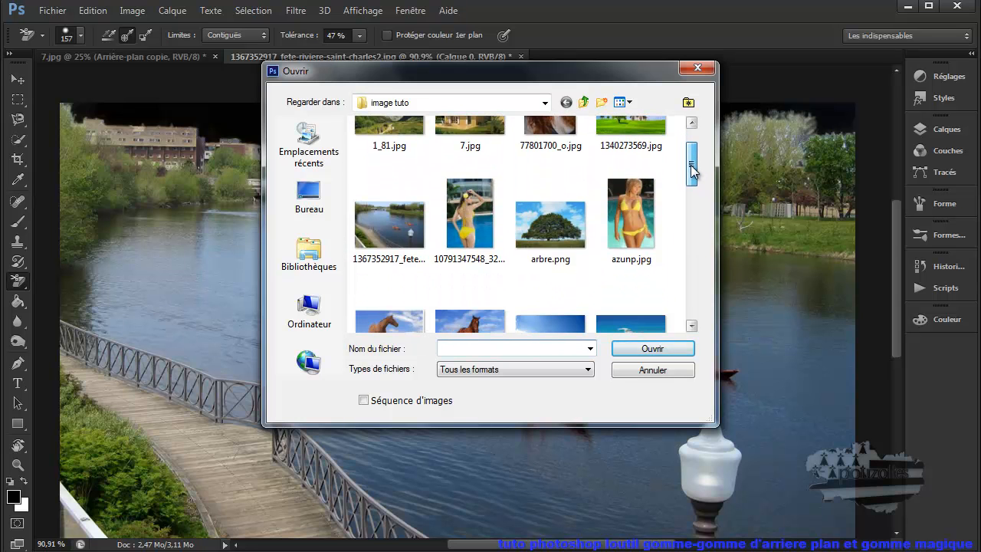
double_click(557, 228)
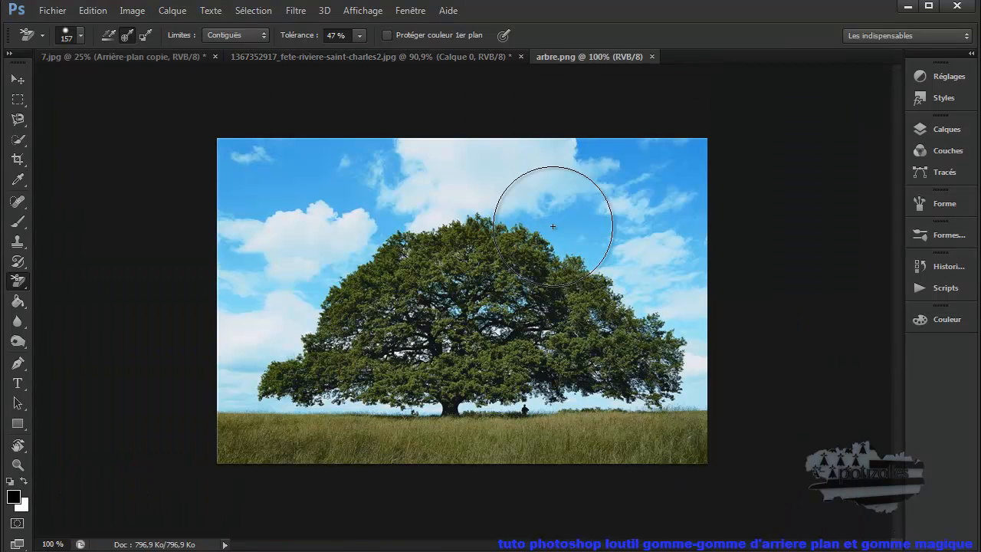
Step: Try erasing part of the sky on the tree photo's locked background with the plain Eraser, and undo it
left_click(934, 129)
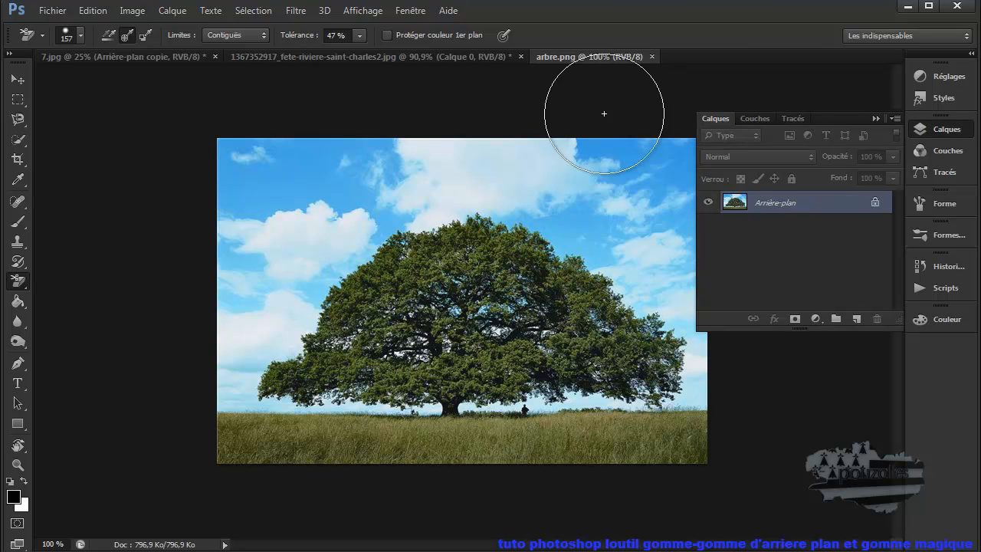
right_click(18, 284)
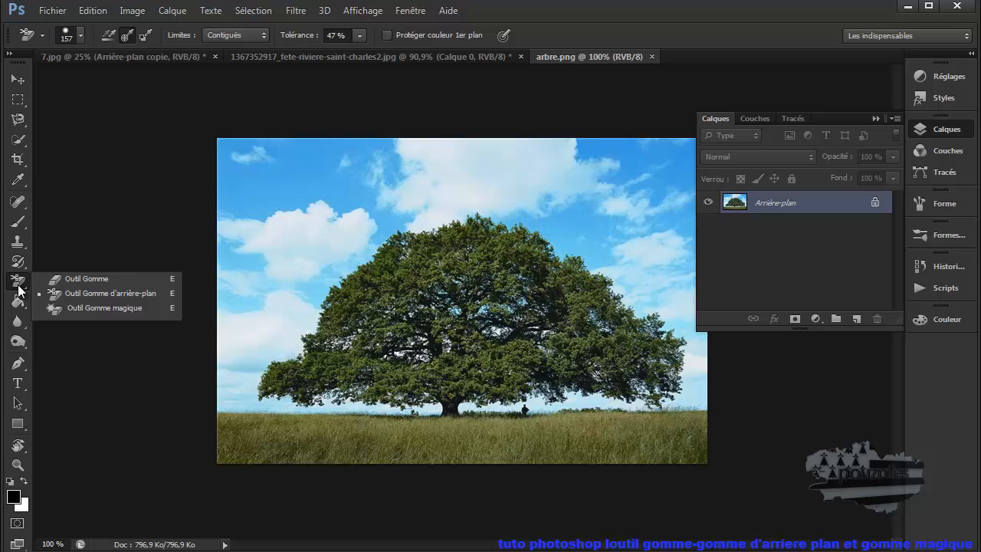
left_click(72, 281)
left_click_drag(209, 207, 307, 179)
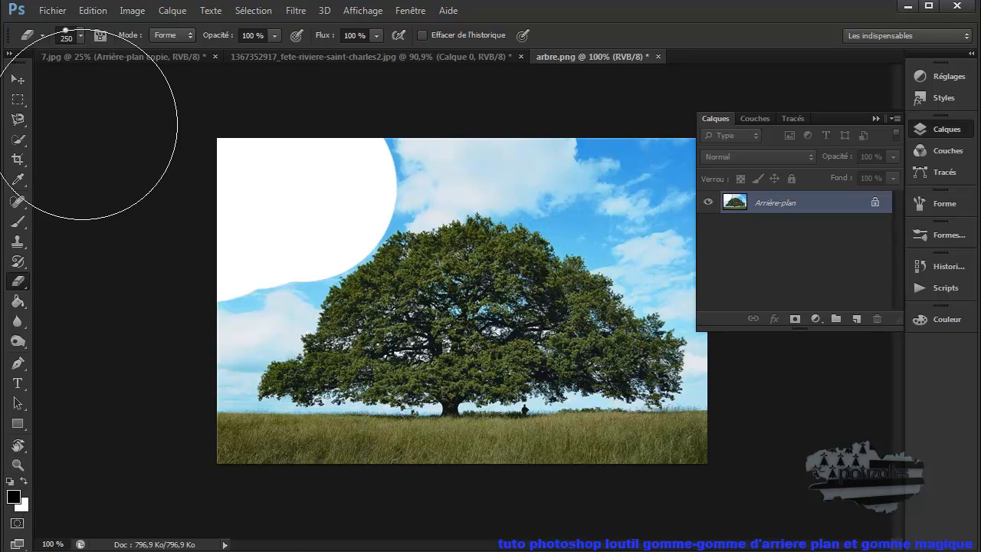
left_click(105, 9)
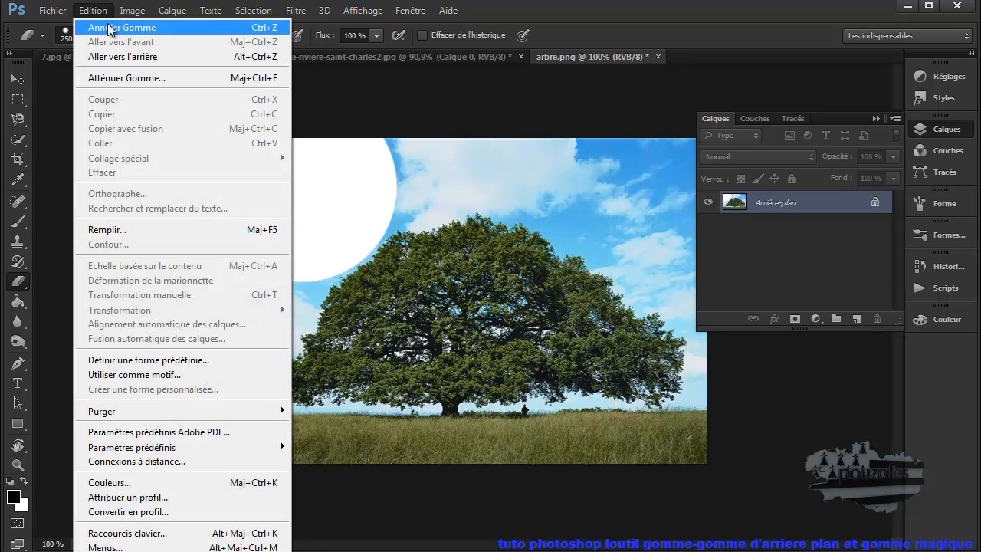
left_click(108, 26)
Step: Try one Background Eraser stroke across the upper sky of the tree photo, and undo it
right_click(26, 281)
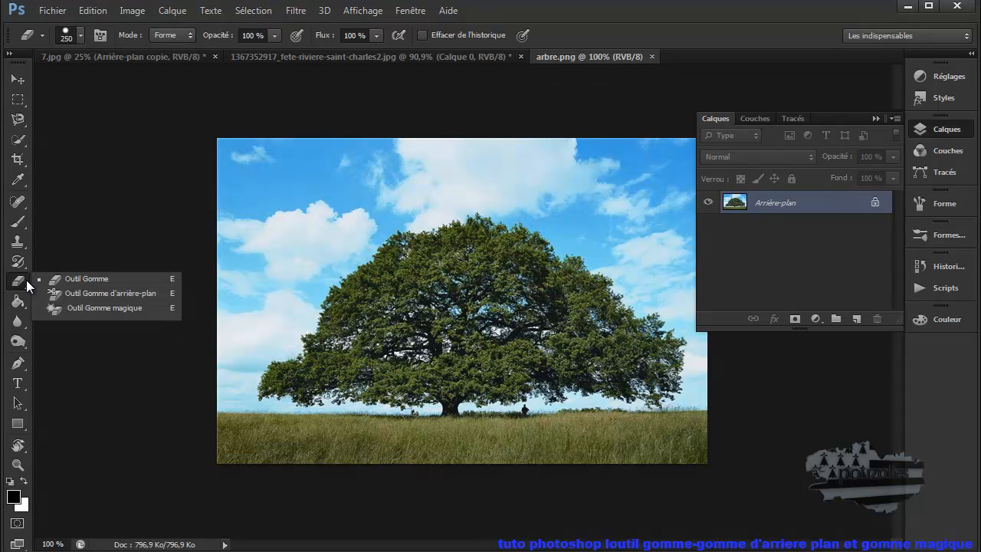
left_click(90, 297)
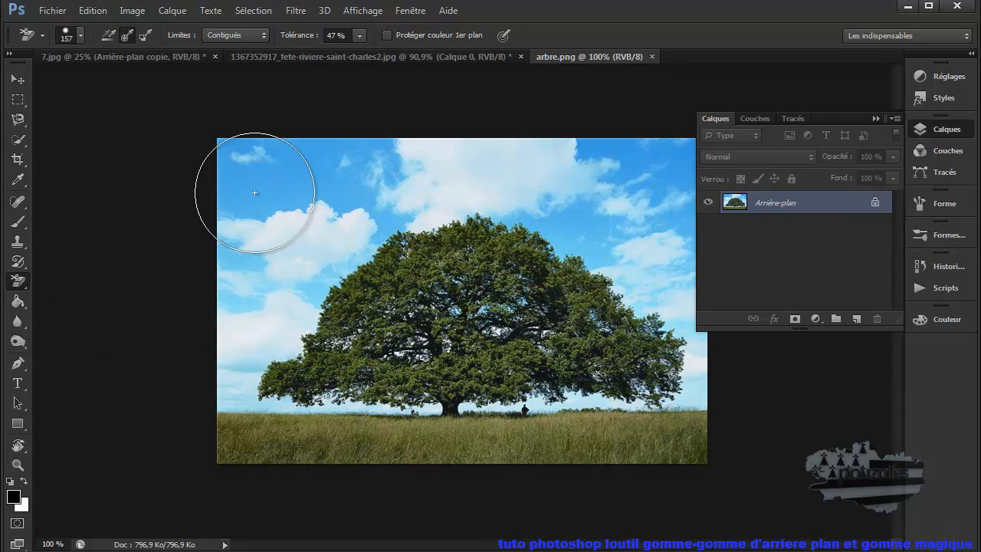
mouse_move(287, 186)
left_mouse_down()
mouse_move(295, 190)
mouse_move(285, 184)
mouse_move(232, 212)
mouse_move(296, 164)
mouse_move(289, 127)
mouse_move(245, 153)
mouse_move(670, 155)
left_mouse_up()
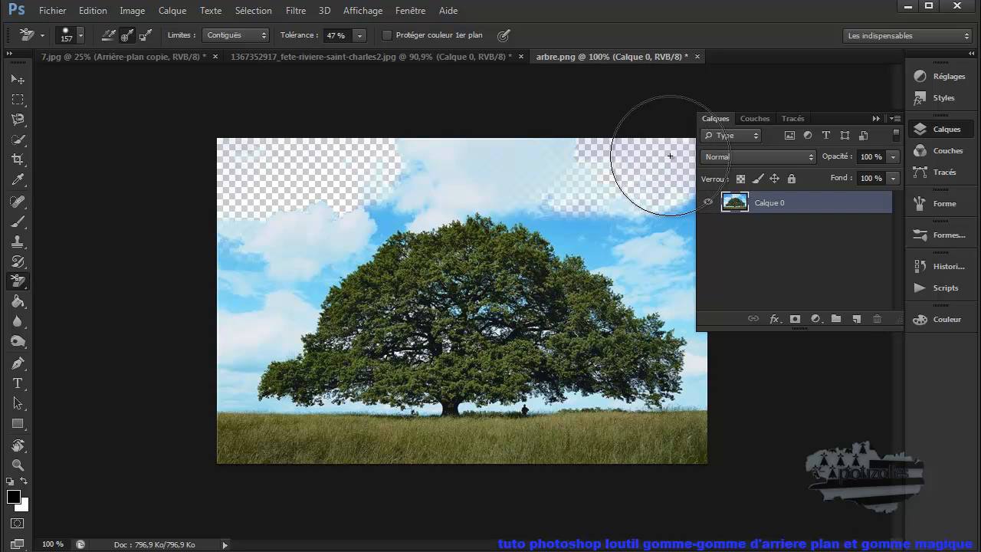
left_click(93, 10)
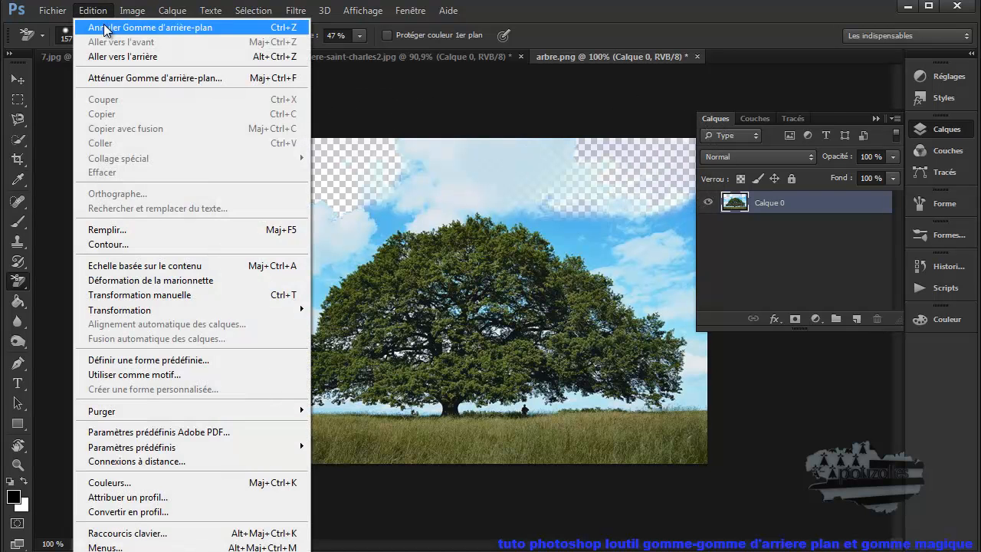
left_click(105, 28)
Step: Erase the blue sky and clouds around the tree with repeated Once-sampled Background Eraser strokes at 47% tolerance
left_click(268, 179)
mouse_move(268, 179)
left_mouse_down()
mouse_move(374, 161)
mouse_move(618, 160)
mouse_move(665, 178)
mouse_move(659, 238)
mouse_move(457, 242)
mouse_move(374, 262)
mouse_move(363, 247)
mouse_move(394, 218)
mouse_move(259, 271)
left_mouse_up()
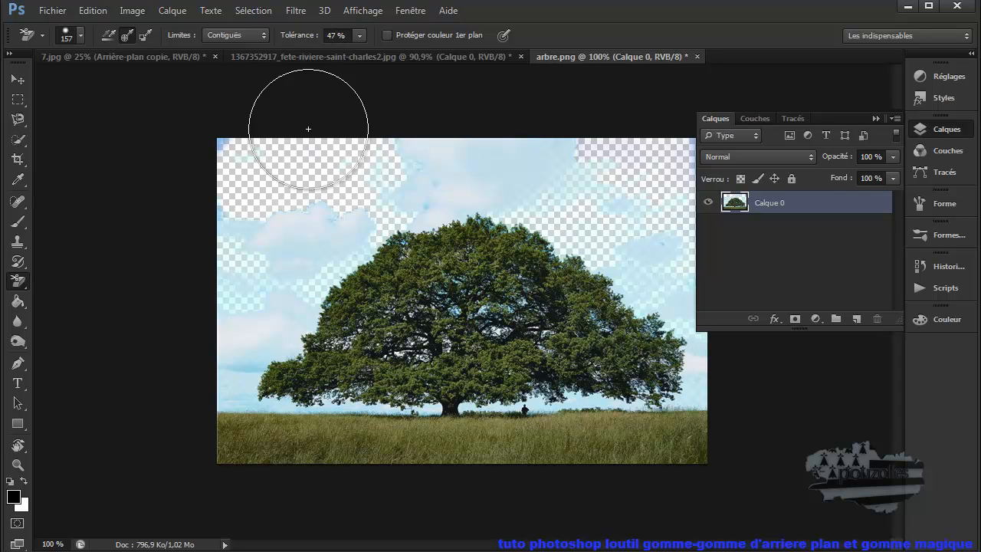
left_click(285, 222)
left_click(345, 220)
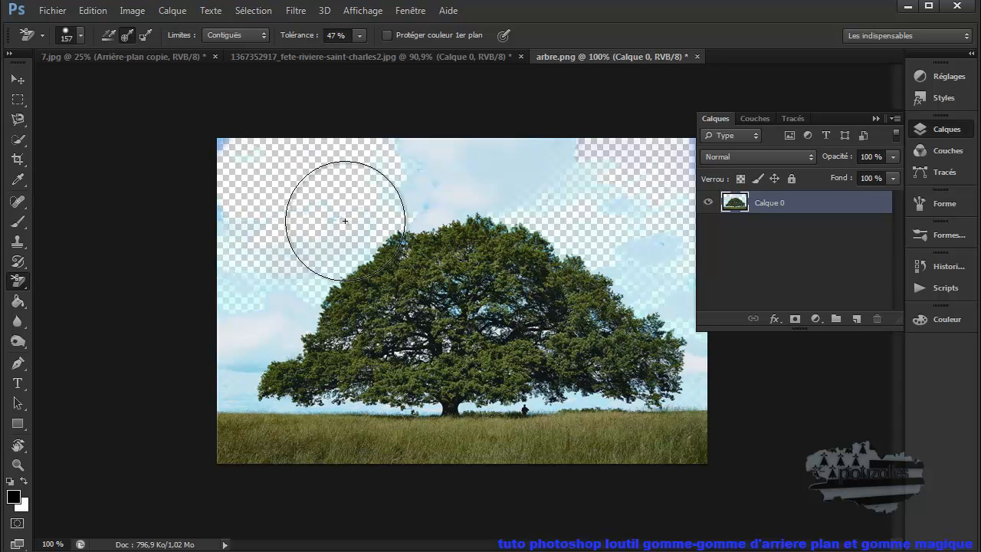
mouse_move(419, 176)
left_mouse_down()
mouse_move(559, 179)
mouse_move(582, 163)
mouse_move(649, 214)
mouse_move(656, 256)
mouse_move(647, 289)
mouse_move(631, 272)
mouse_move(678, 319)
mouse_move(583, 229)
mouse_move(424, 222)
mouse_move(299, 276)
mouse_move(252, 321)
mouse_move(239, 389)
left_mouse_up()
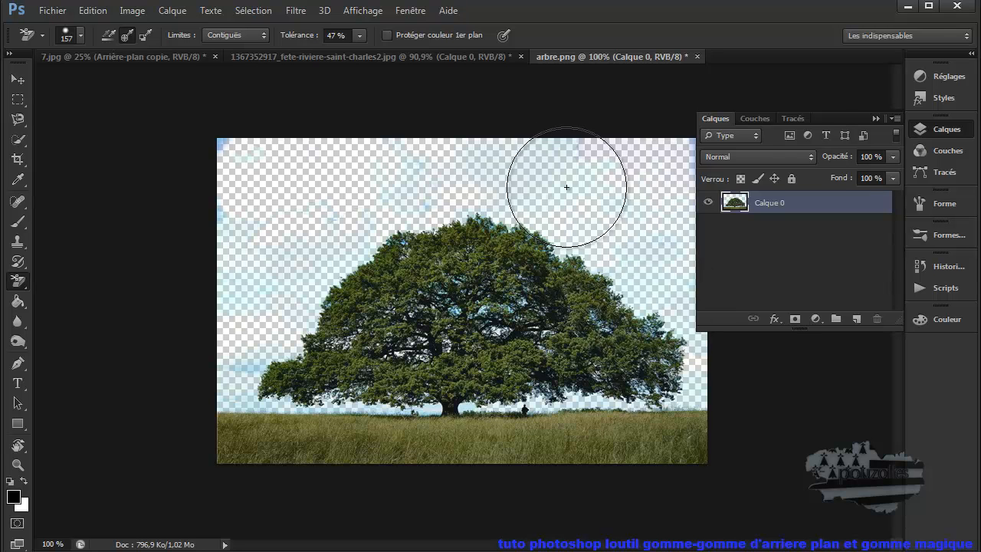
left_click_drag(565, 143, 469, 151)
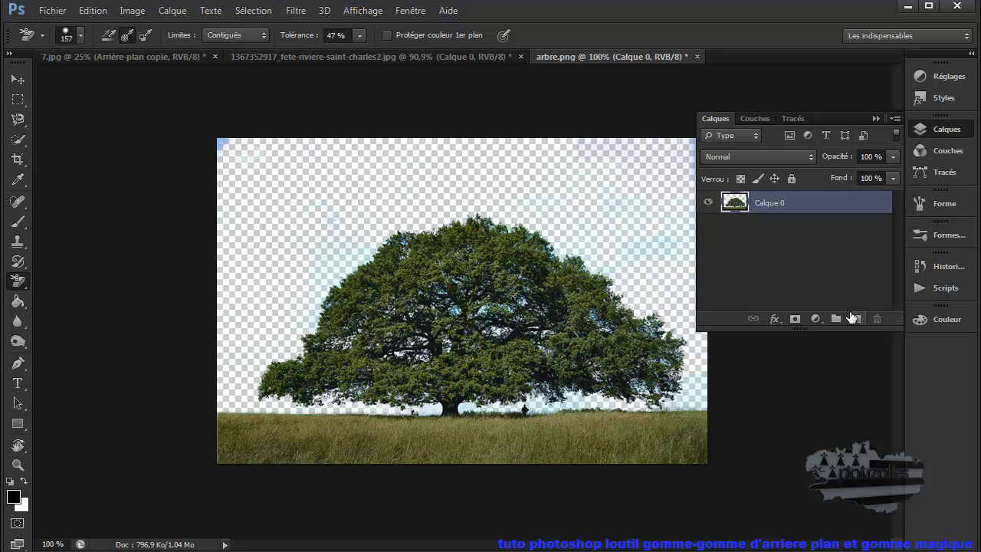
Step: Add a new layer beneath the tree layer, fill it with black using the Paint Bucket, and make Calque 0 active again
left_click(857, 319)
left_click_drag(831, 205, 832, 247)
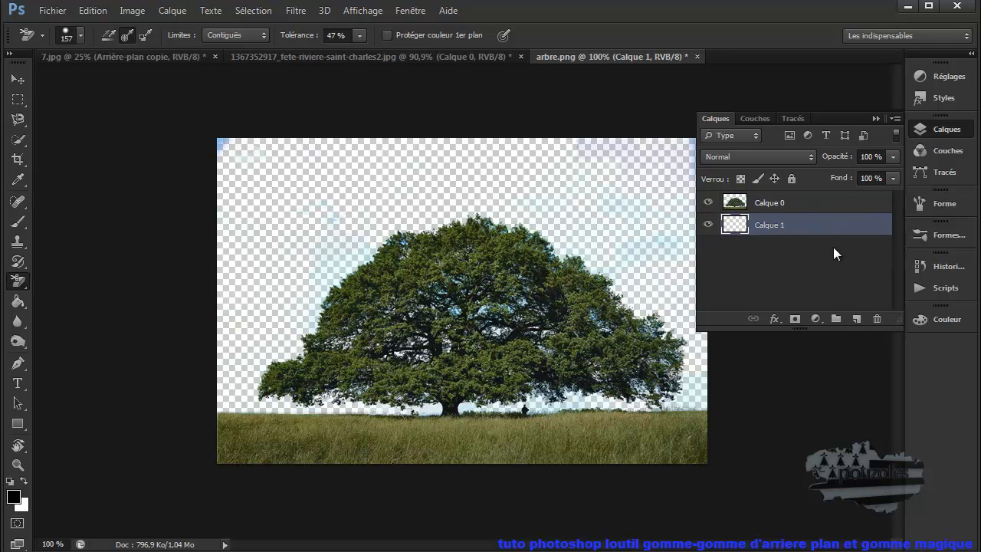
left_click(18, 300)
left_click(297, 225)
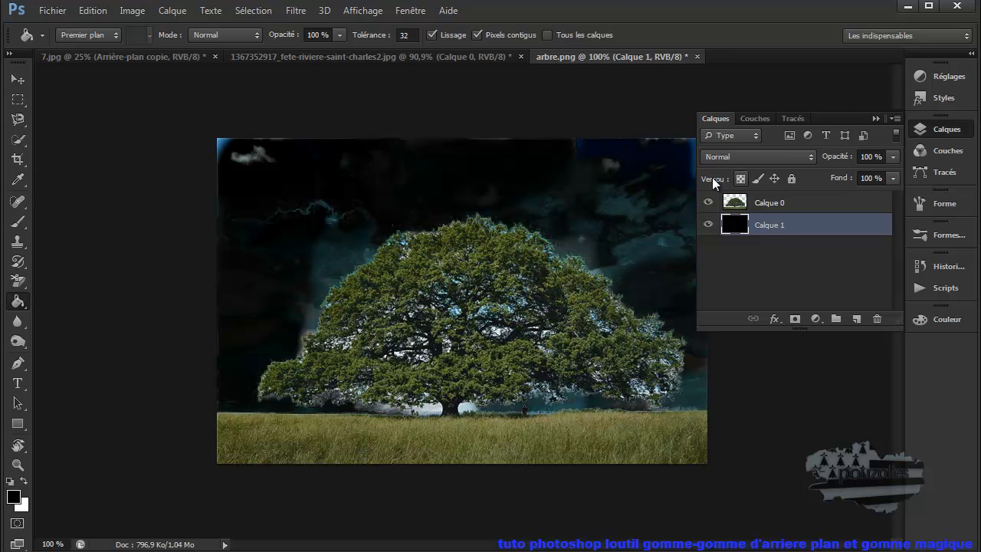
left_click(797, 204)
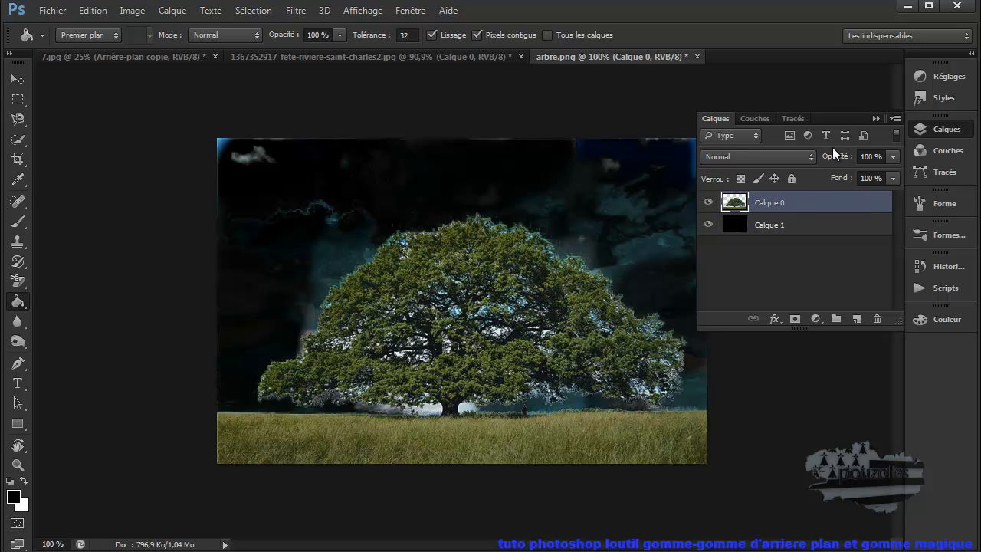
left_click(876, 118)
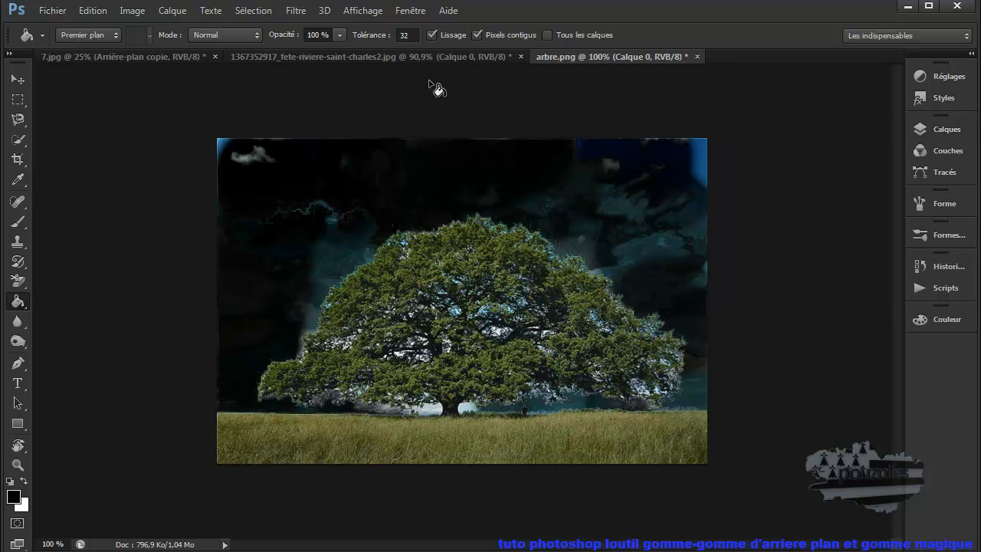
Step: Compare the tree cutout with the river photo, and erase leftover sky beside the trunk and cloud remnants along the upper edge
left_click(306, 56)
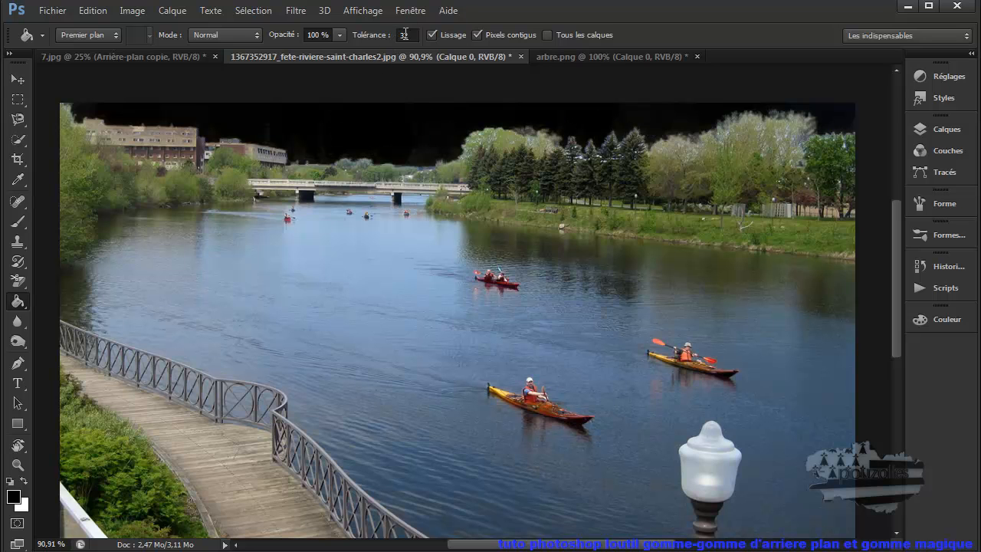
left_click(582, 58)
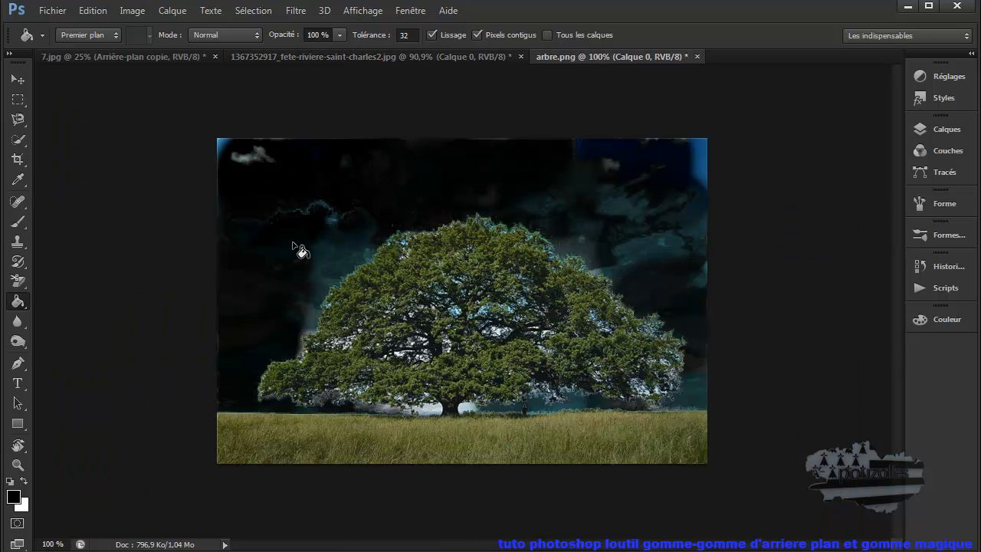
left_click(18, 281)
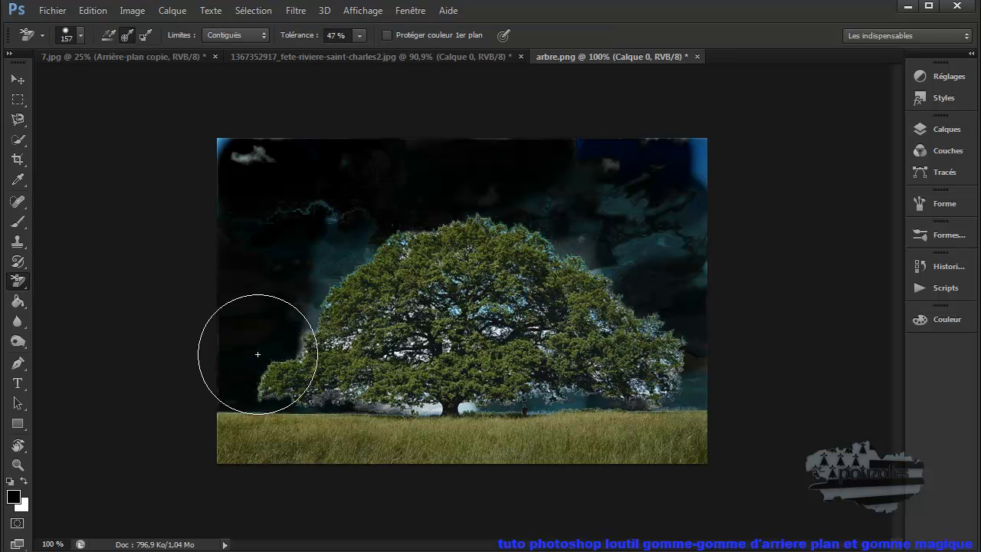
left_click(430, 410)
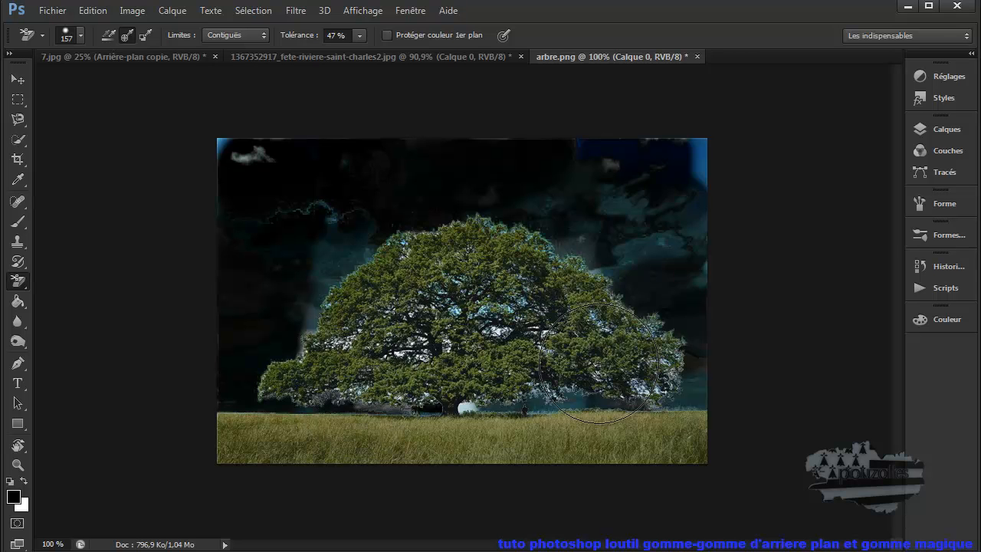
mouse_move(708, 153)
left_mouse_down()
mouse_move(223, 152)
mouse_move(713, 159)
mouse_move(560, 144)
mouse_move(287, 160)
left_mouse_up()
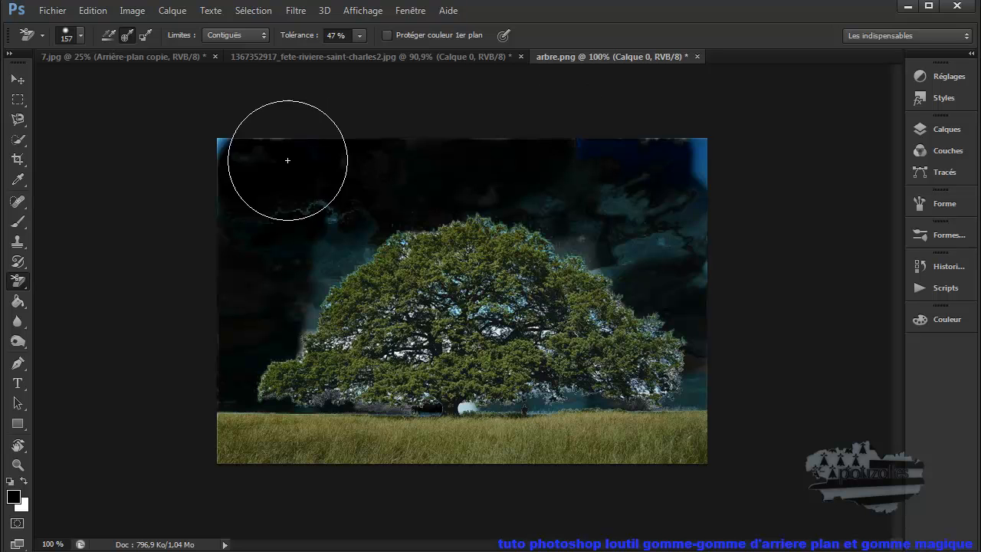
Step: Restore the erased sky on the tree photo's layer by filling it from the history at 100% opacity
left_click(93, 10)
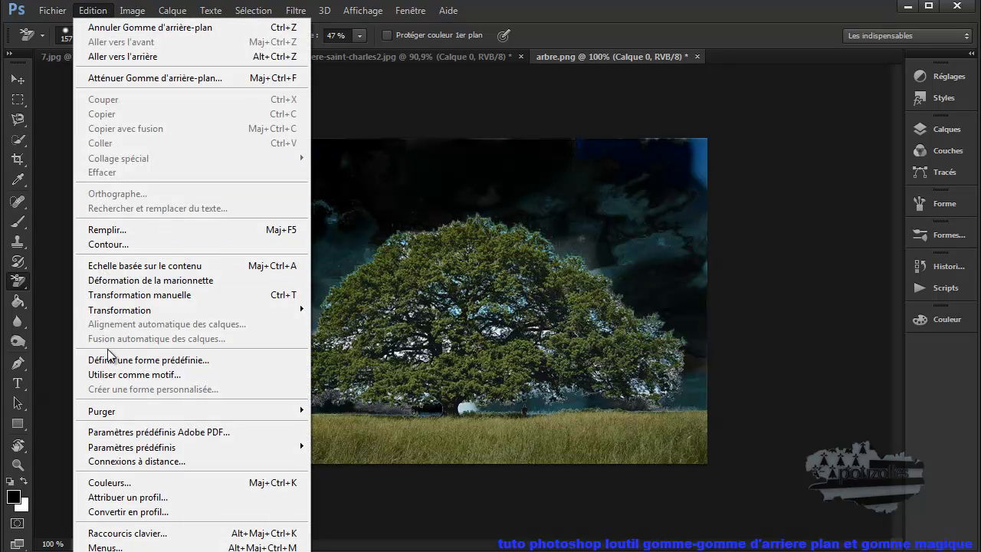
left_click(119, 229)
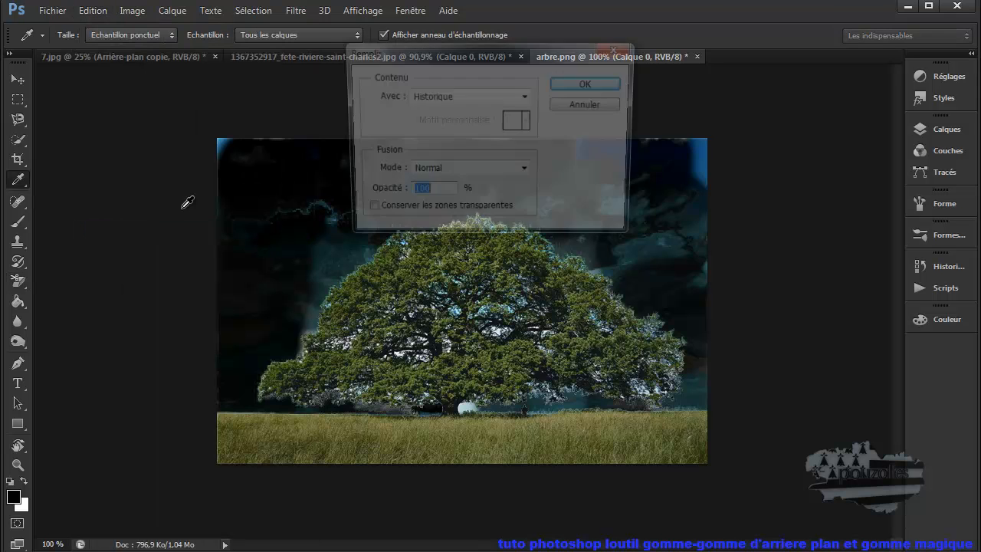
left_click(596, 91)
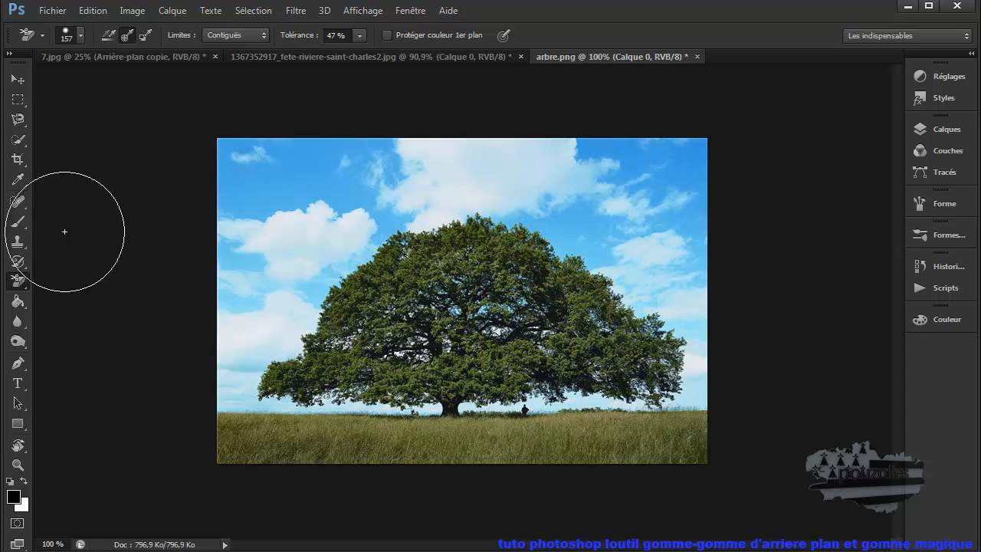
Step: Restore the erased sky areas of the 7.jpg house photo with a normal-mode history fill at 100% opacity
left_click(156, 60)
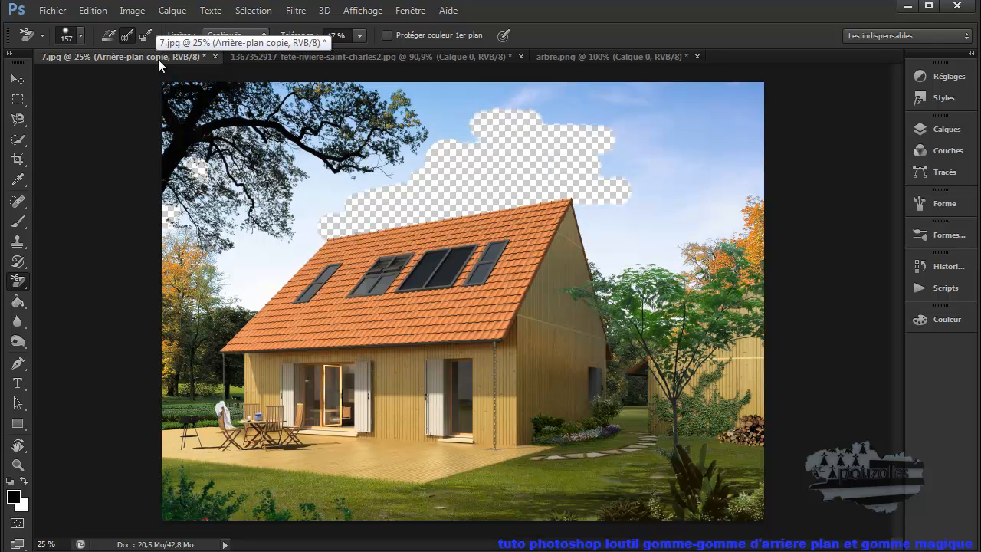
left_click(93, 13)
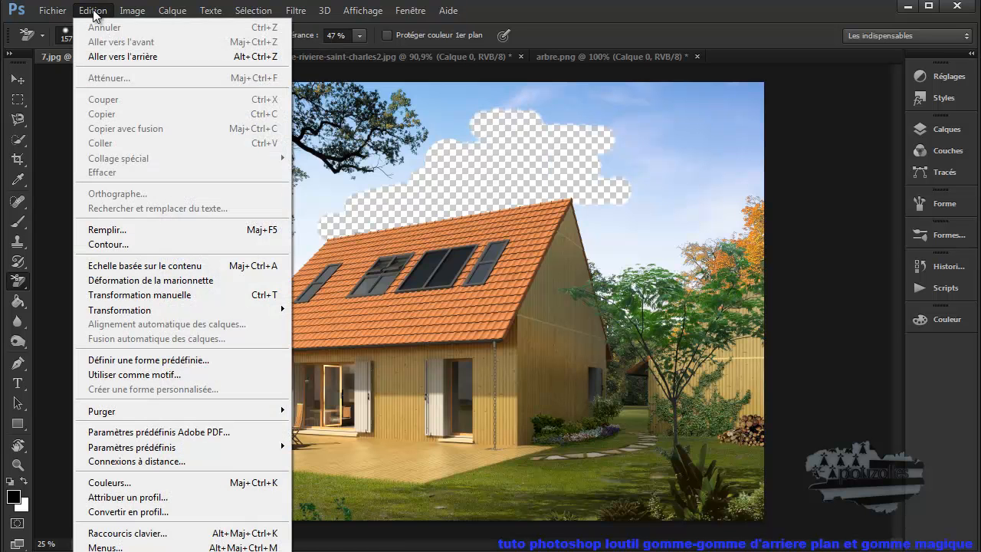
left_click(123, 229)
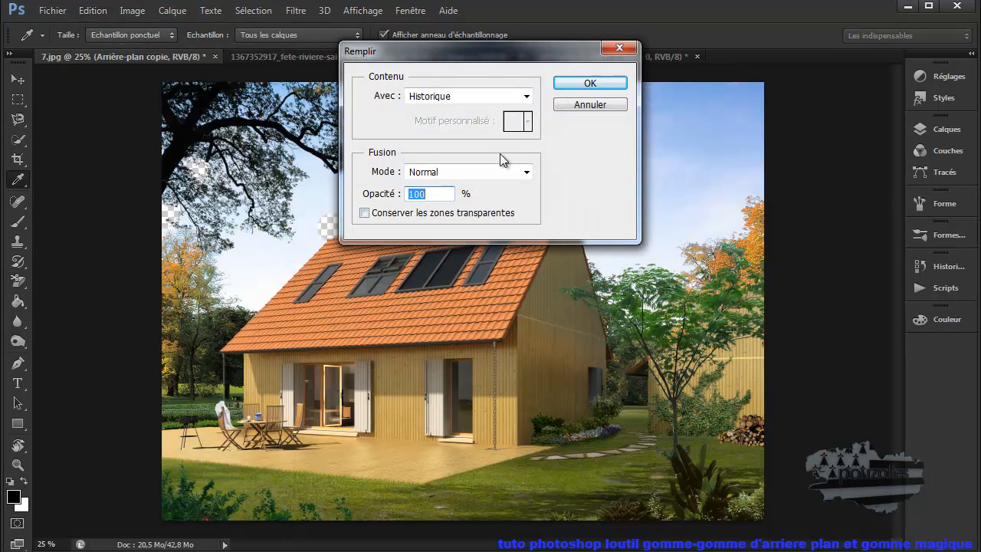
left_click(588, 84)
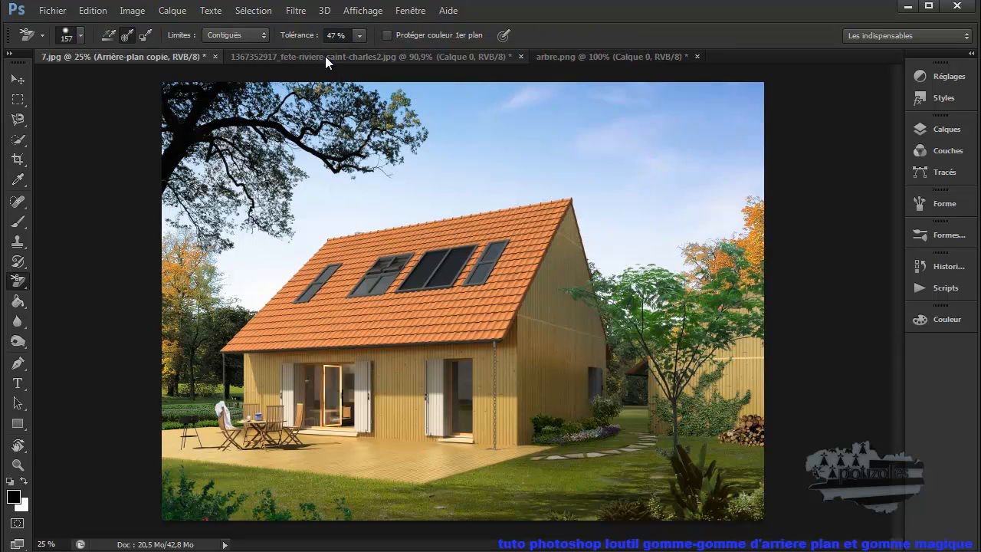
Step: Restore the original sky of the river photo's layer by filling it from the history
left_click(325, 56)
left_click(103, 12)
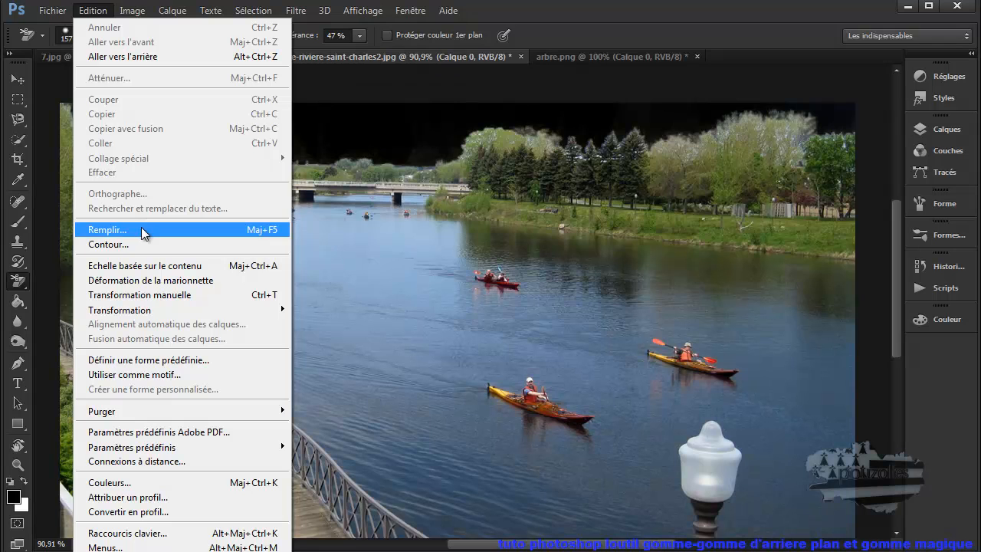
left_click(143, 231)
left_click(611, 84)
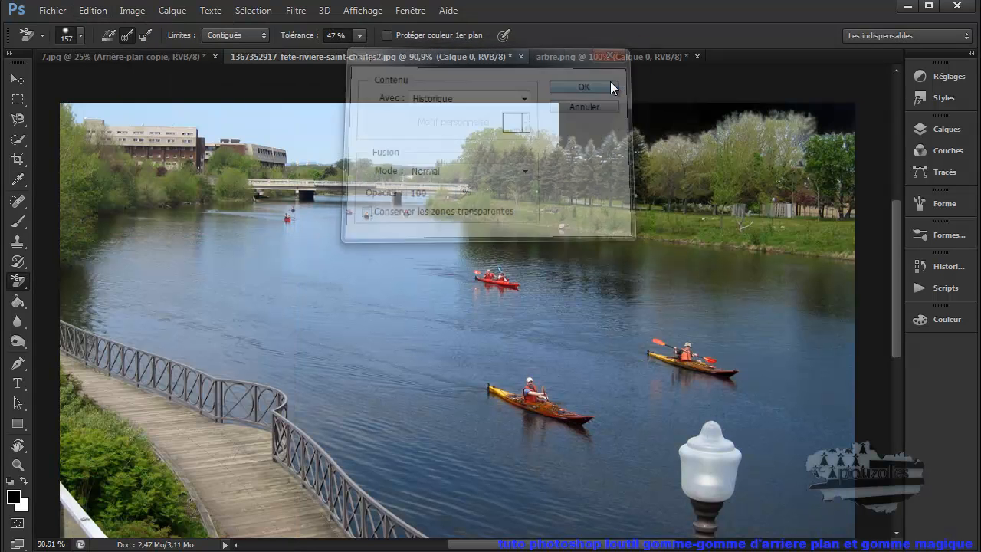
Step: Return to the house photo and erase its open sky regions with the Magic Eraser at tolerance 40, contiguous pixels only
left_click(560, 62)
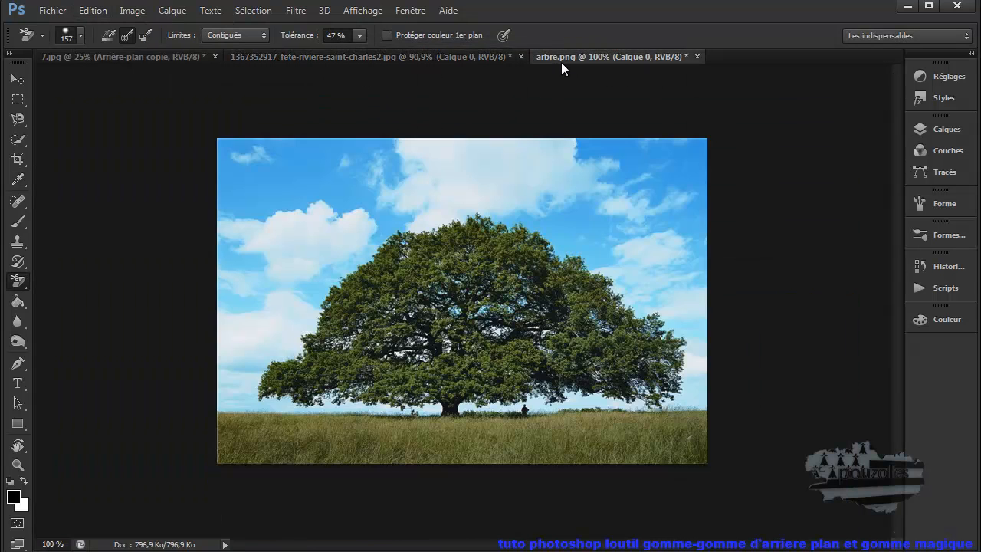
left_click(153, 53)
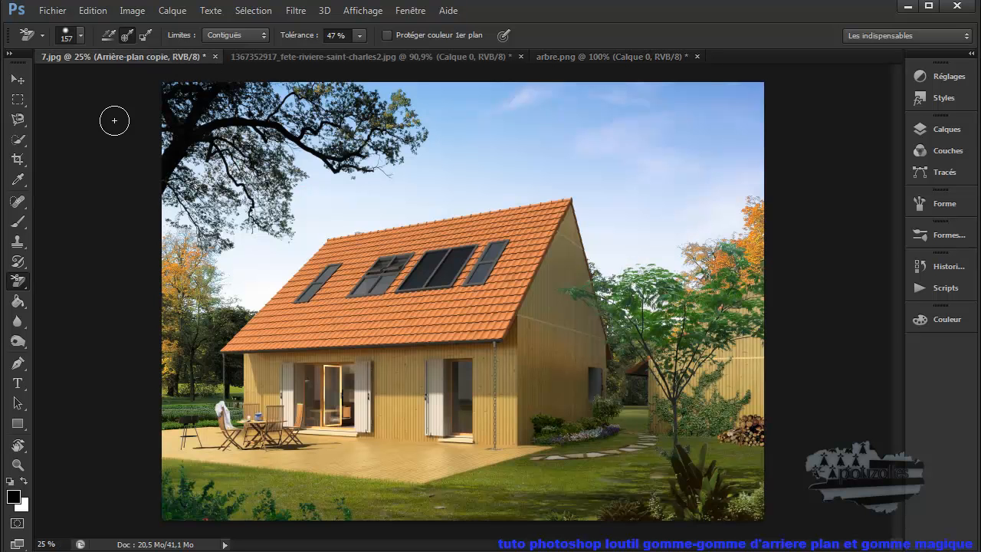
right_click(20, 284)
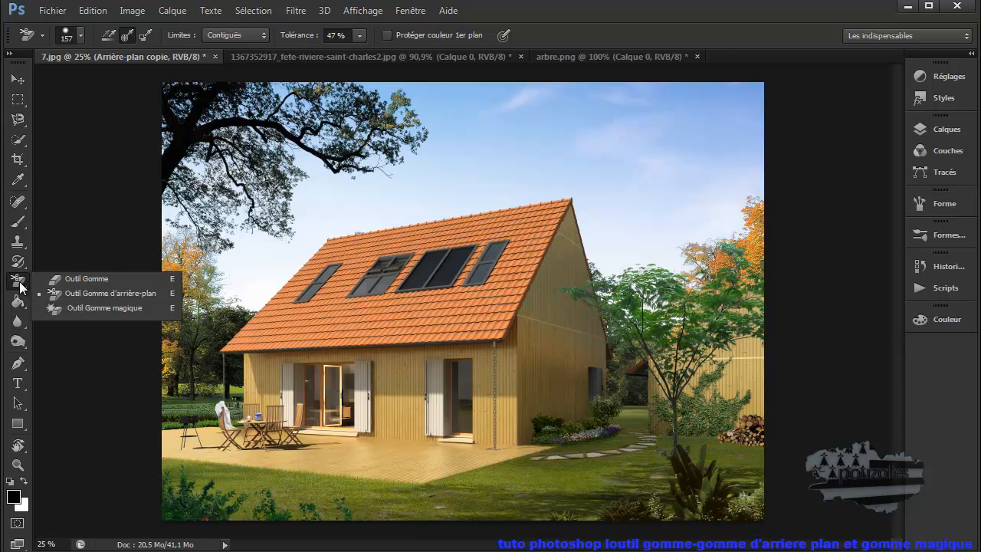
left_click(124, 309)
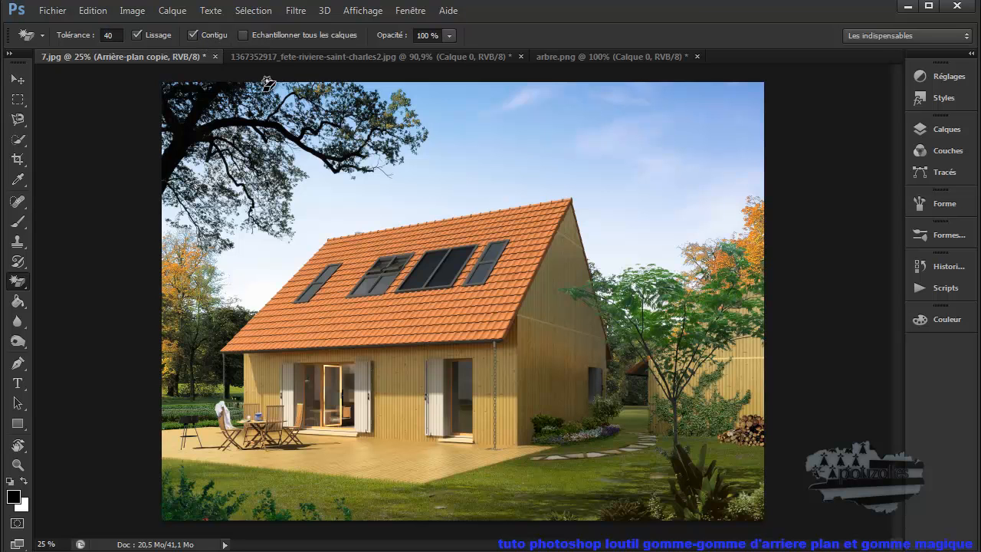
left_click(460, 116)
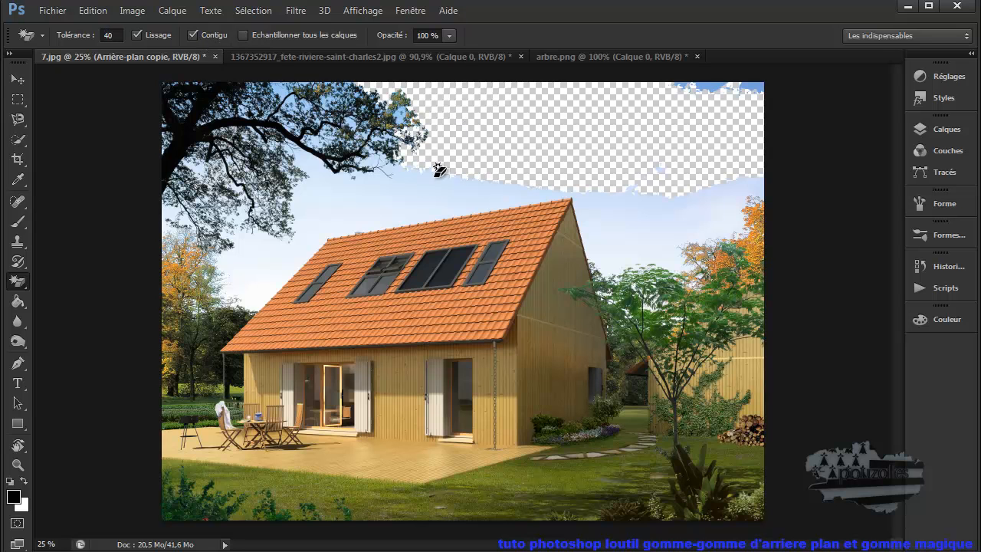
left_click(404, 204)
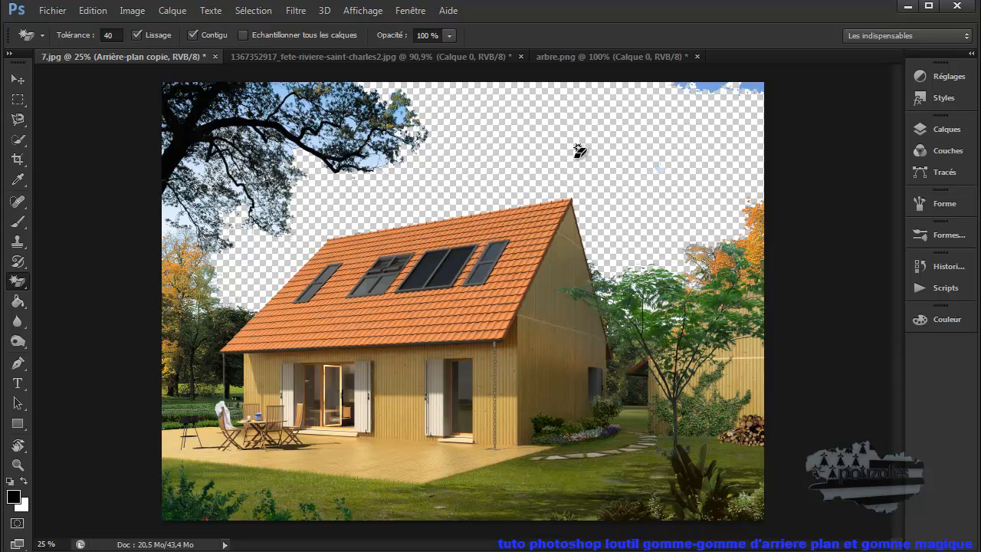
left_click(711, 92)
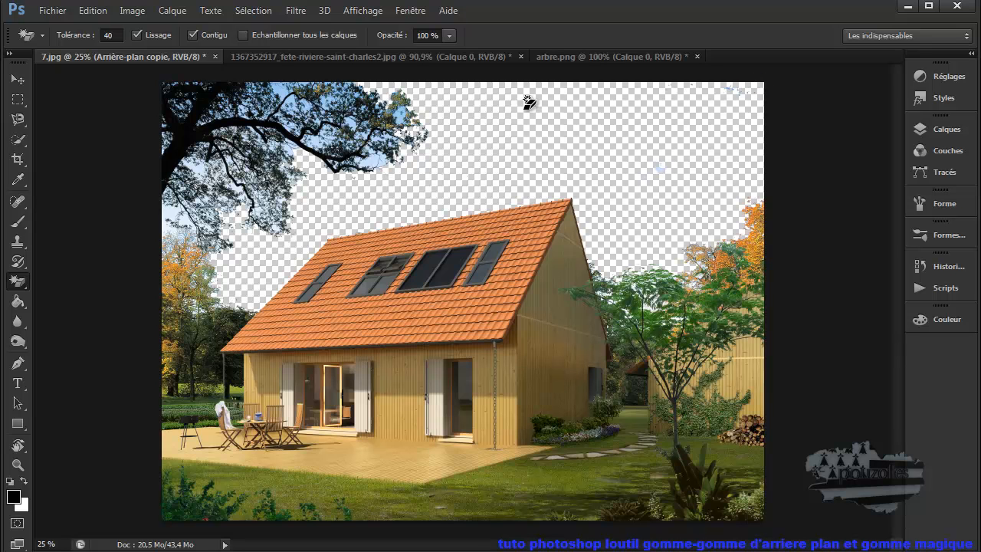
Step: Try the Magic Eraser among the tree branches in the house photo, and undo it
left_click(300, 100)
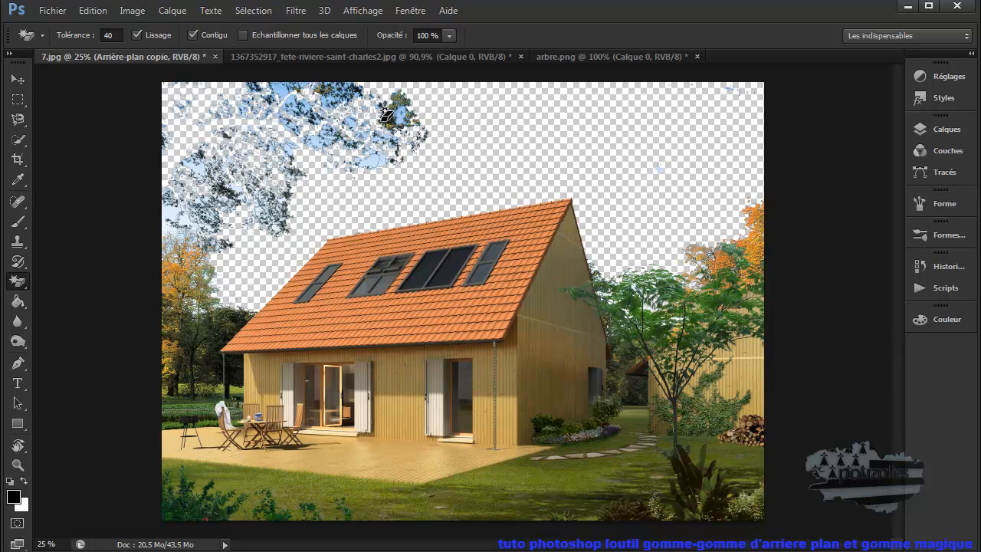
left_click(86, 13)
left_click(97, 23)
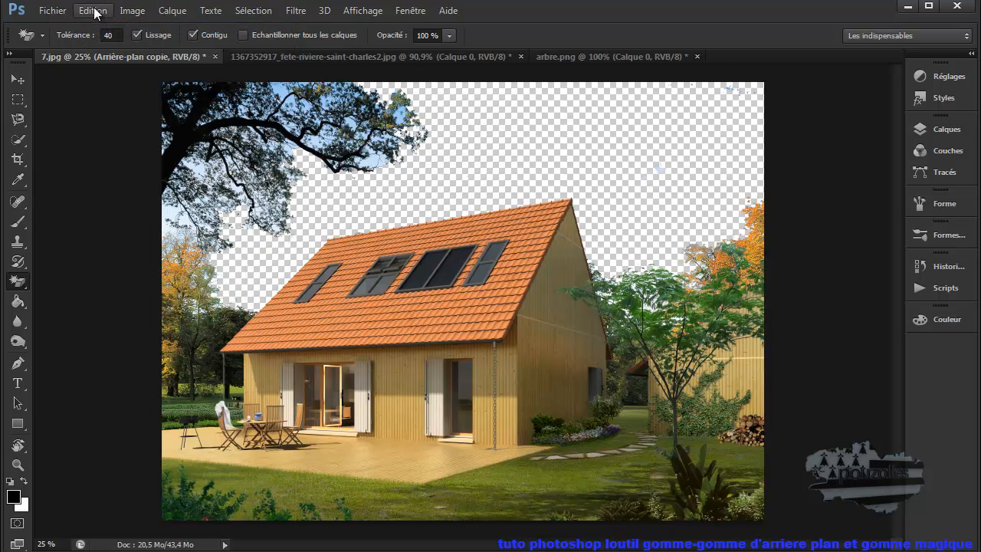
Step: Restore the whole house layer by filling it from the history in Normal mode at 100% opacity
left_click(95, 12)
left_click(126, 233)
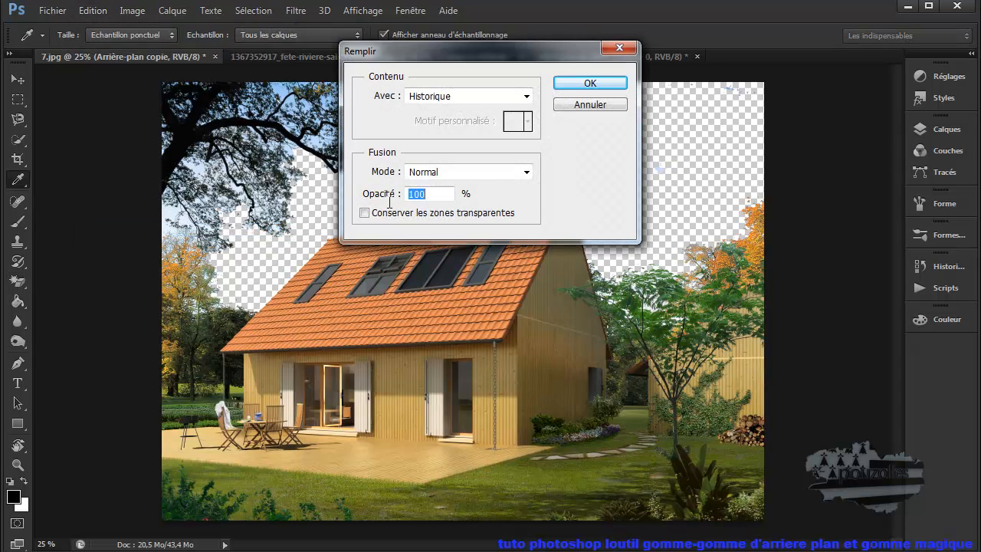
left_click(576, 86)
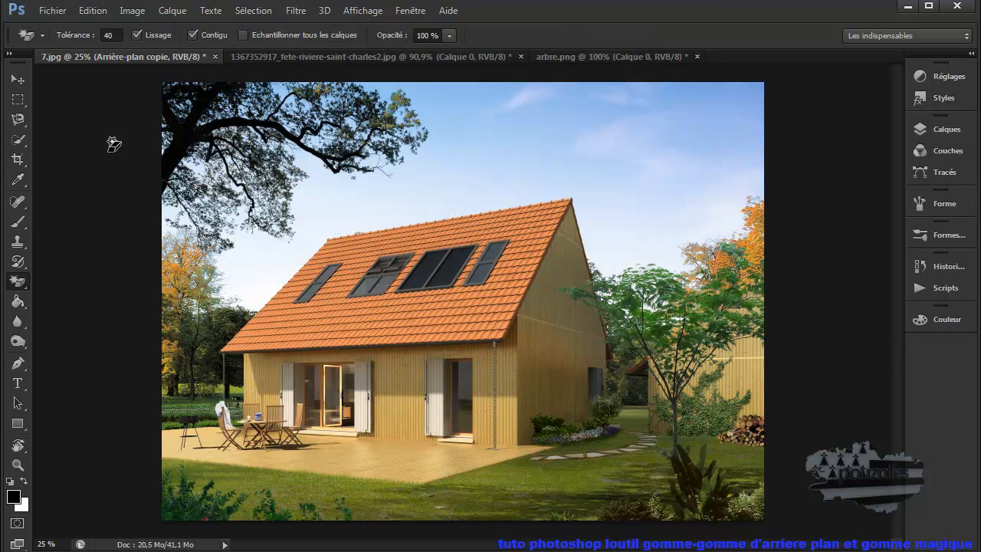
Step: Disable the Magic Eraser's Contiguous option and erase the pale lower sky and the blue upper sky at tolerance 40
left_click(194, 33)
left_click(380, 212)
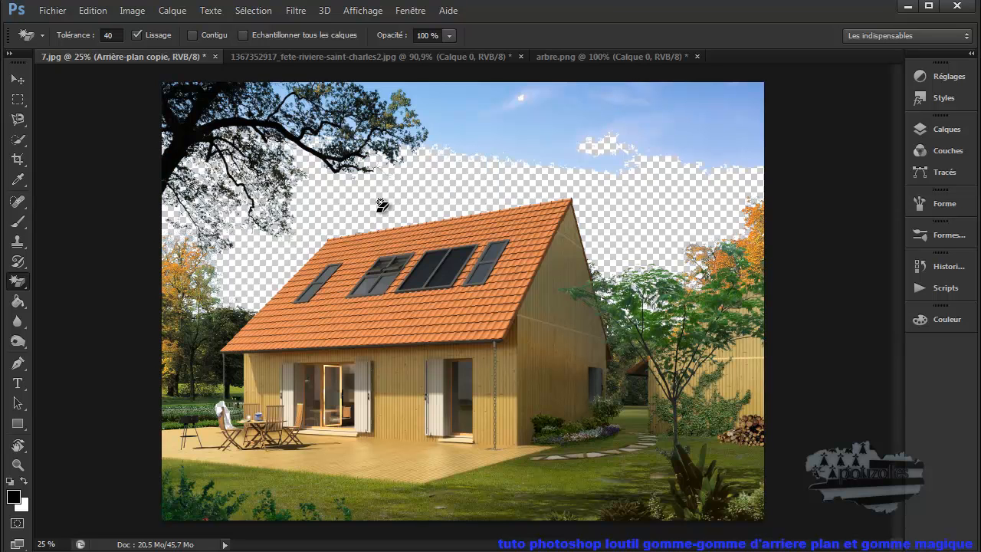
left_click(460, 122)
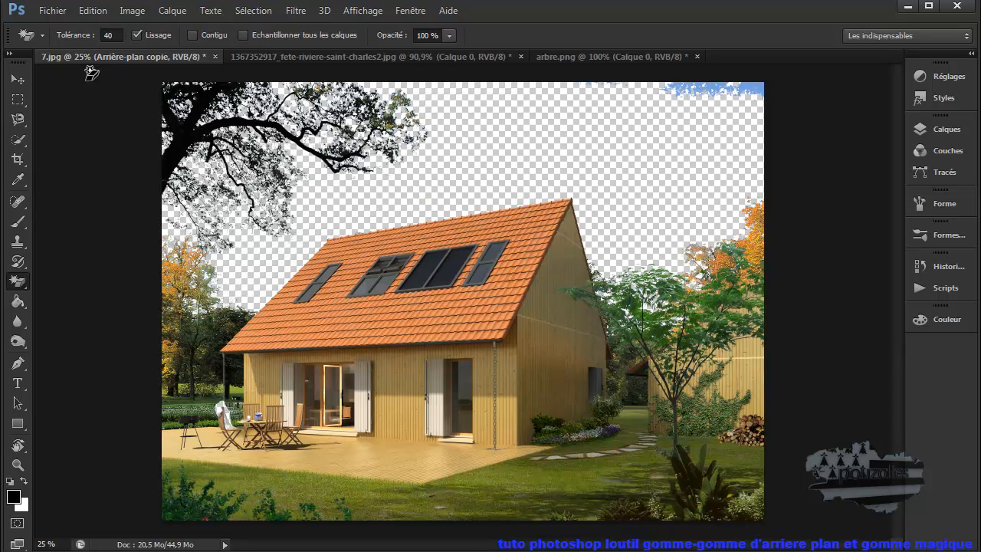
Step: Undo both non-contiguous Magic Eraser applications on the house photo
left_click(93, 10)
left_click(96, 27)
left_click(93, 10)
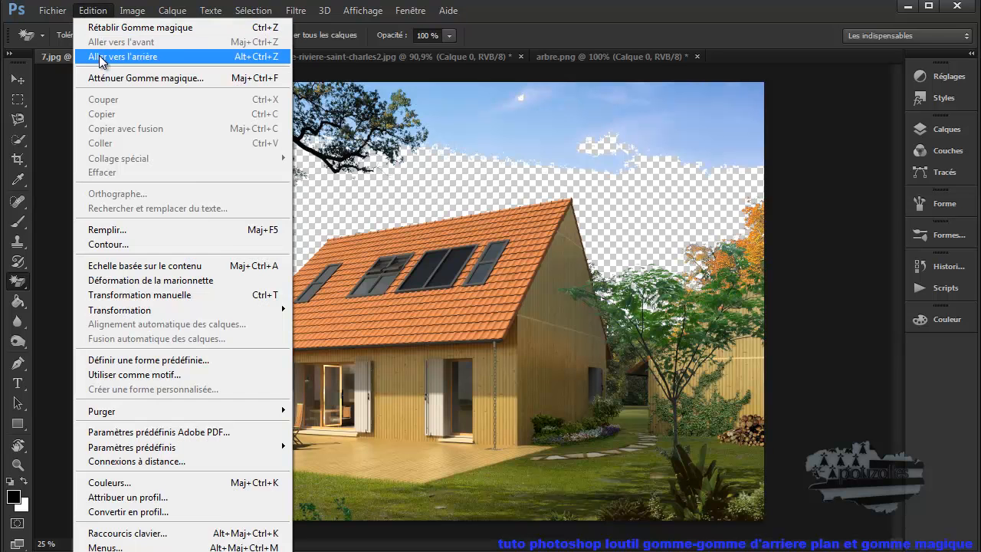
left_click(98, 55)
Step: Set the Magic Eraser tolerance to 30 and erase the house photo's lower, middle and upper sky bands
left_click(91, 35)
type("30")
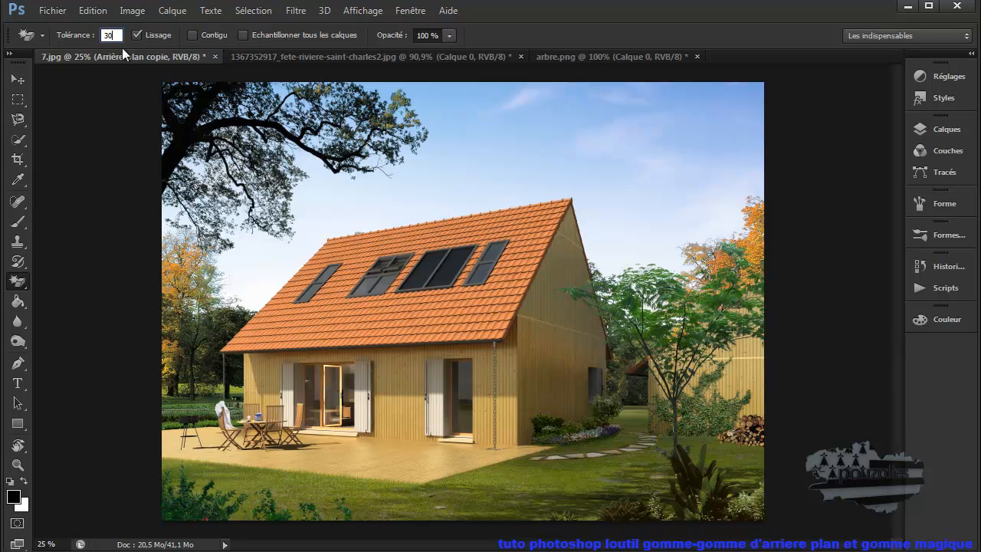
left_click(343, 205)
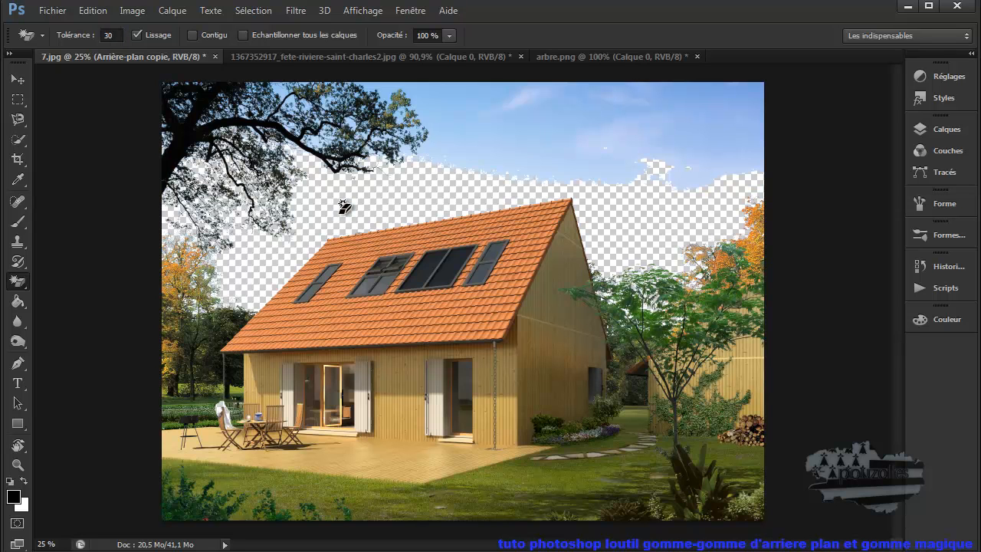
left_click(461, 158)
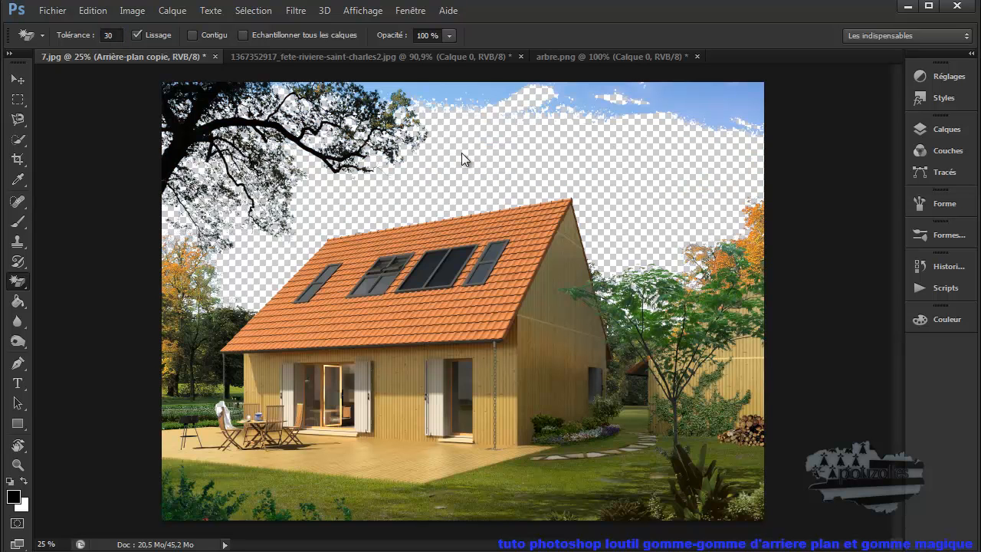
left_click(447, 90)
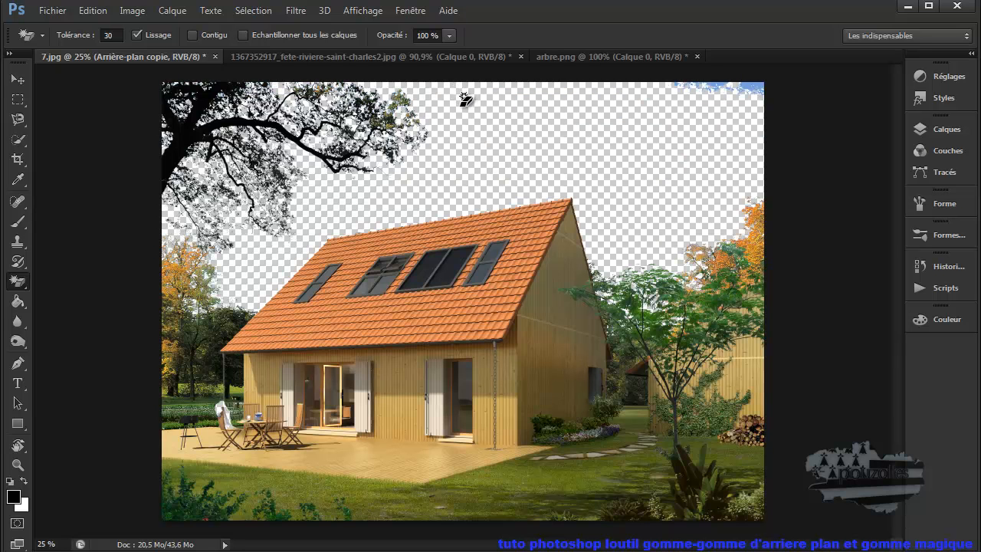
Step: Add a new layer beneath Arrière-plan copie and fill it with black using the Paint Bucket
left_click(947, 130)
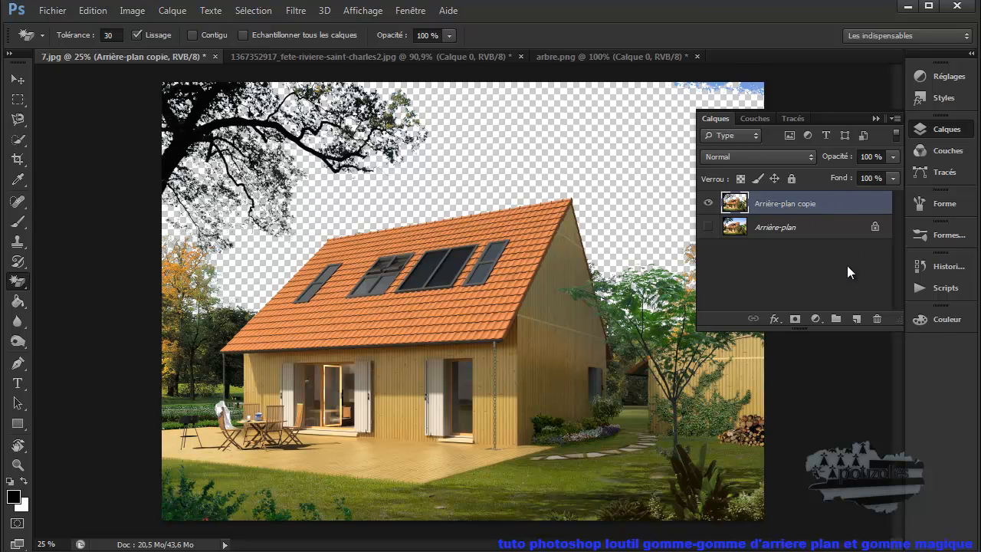
left_click(854, 317)
left_click_drag(821, 201, 825, 242)
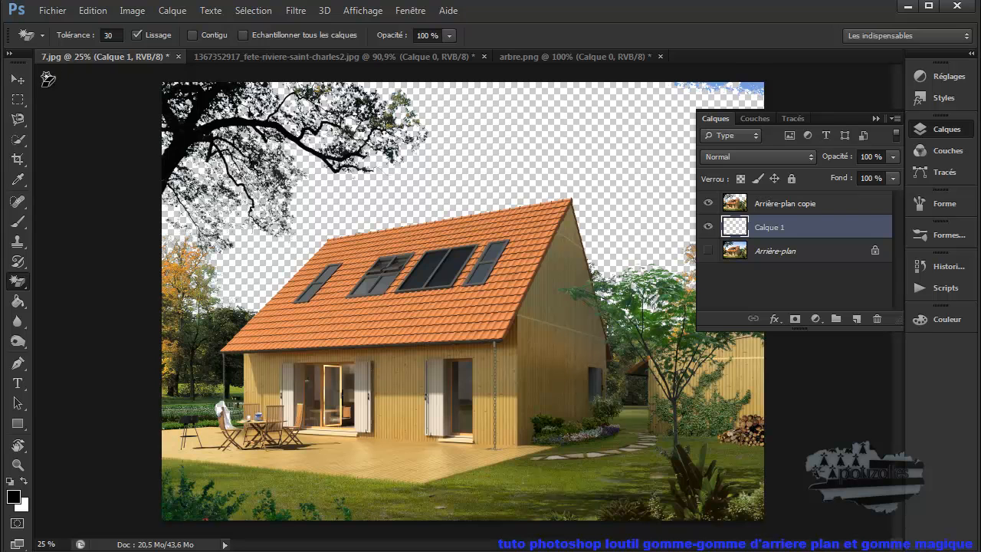
left_click(17, 301)
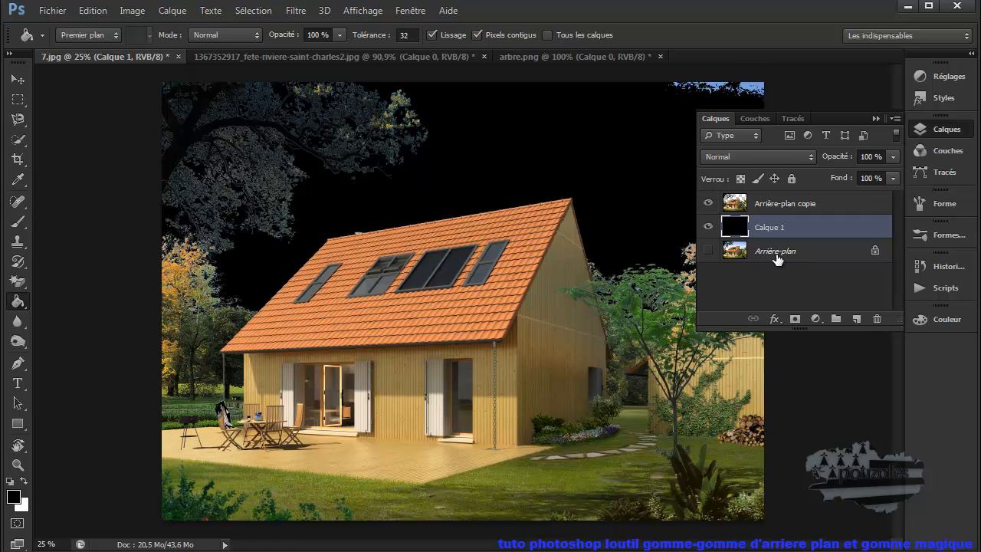
Step: Delete the Arrière-plan copie layer, hide Calque 1, and make the Arrière-plan layer visible and active
left_click_drag(776, 205, 877, 319)
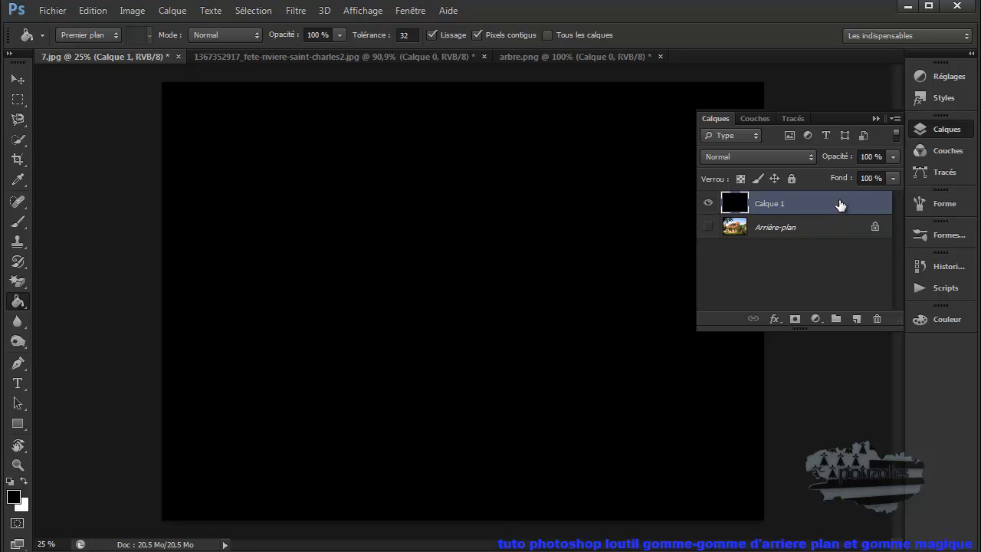
left_click(709, 204)
left_click(708, 227)
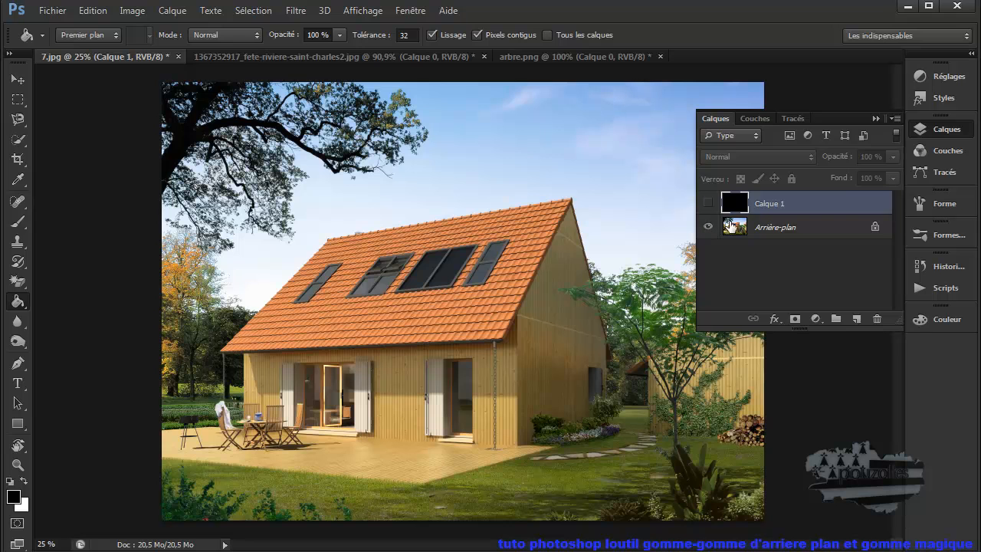
left_click(787, 227)
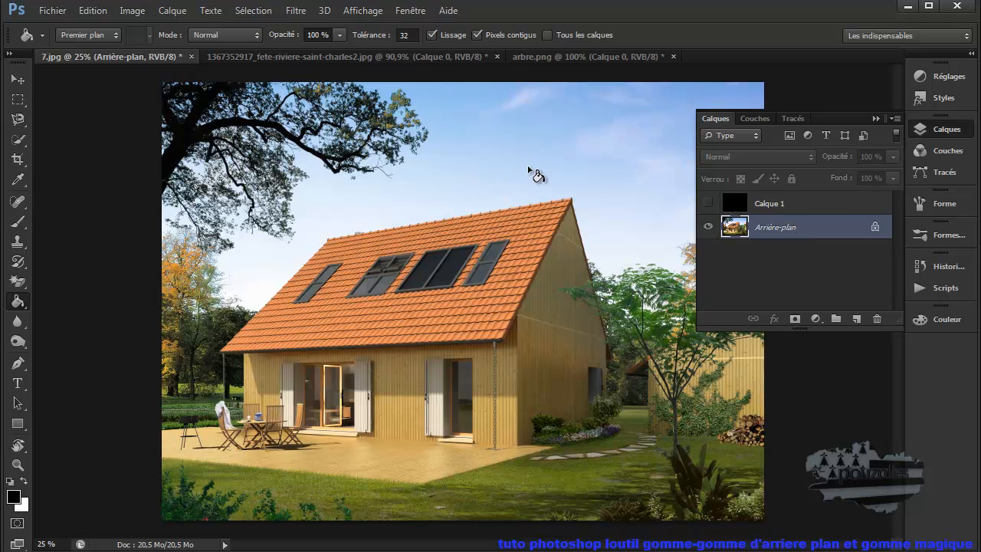
Step: Try a black Paint Bucket fill on the sky of the Arrière-plan layer, and undo it
left_click(472, 164)
left_click(85, 11)
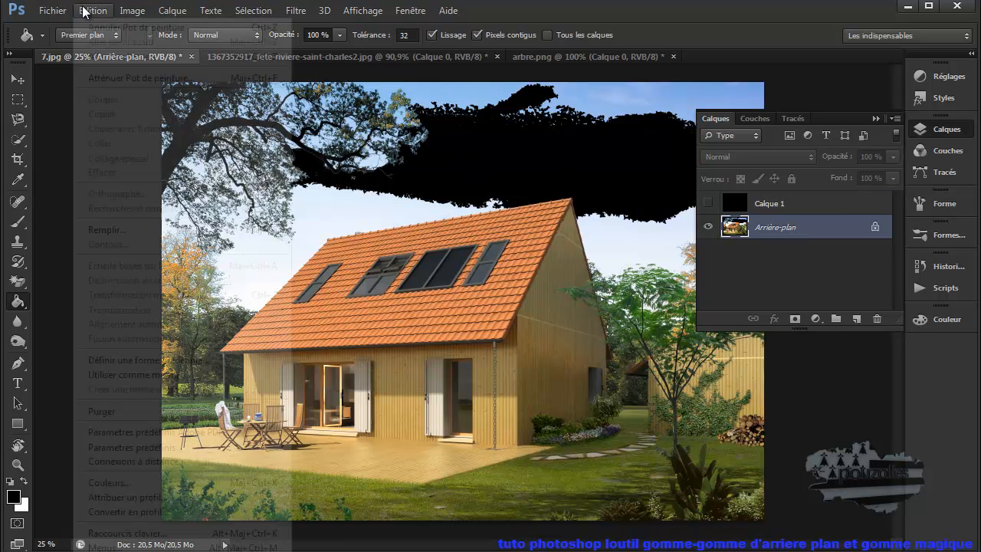
left_click(100, 27)
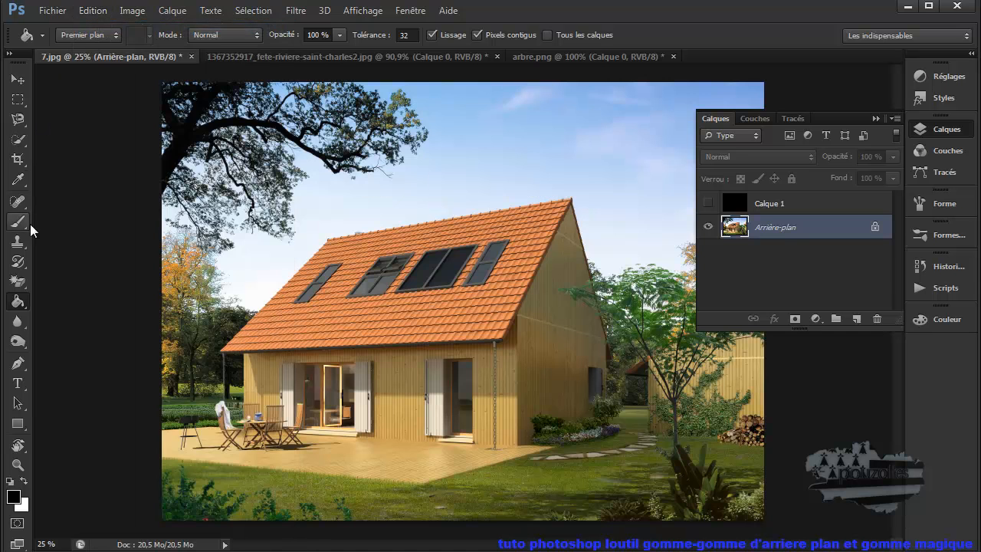
Step: Erase the whole sky from the house photo's Arrière-plan layer with the non-contiguous Magic Eraser at tolerance 30
left_click(20, 283)
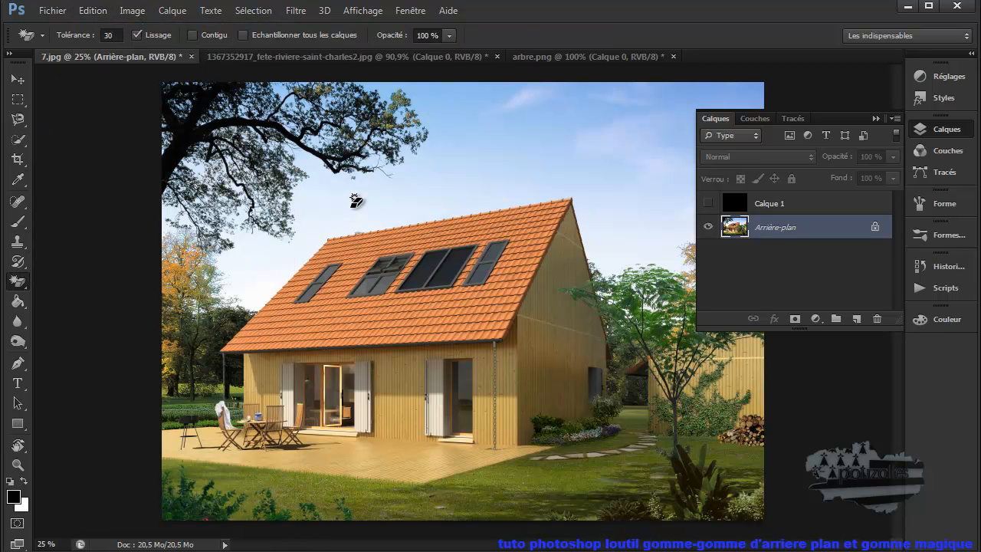
left_click(352, 202)
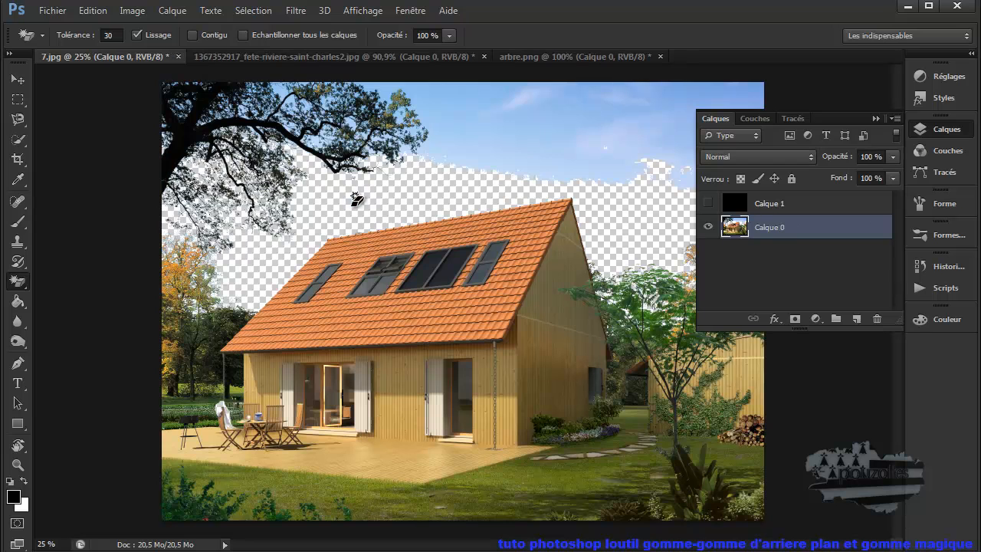
left_click(447, 106)
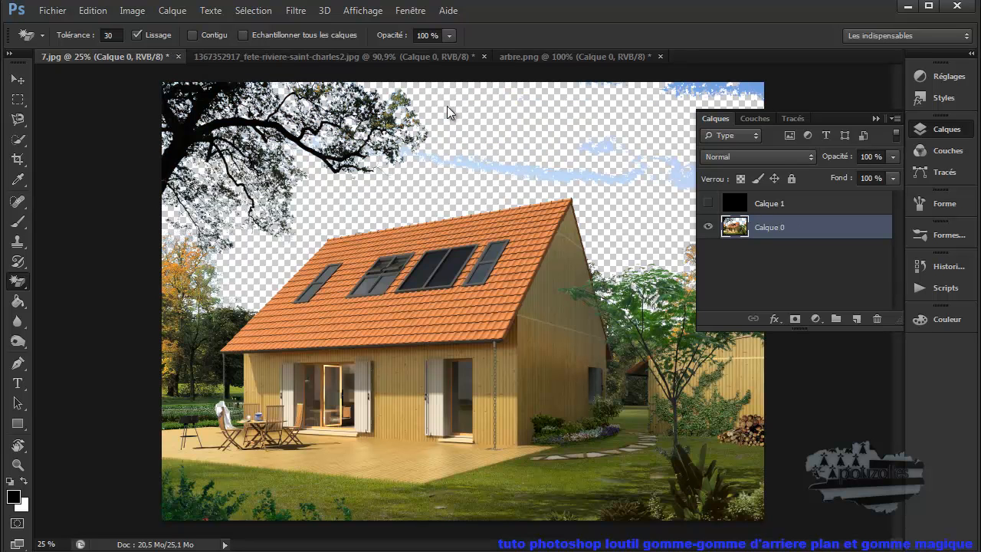
left_click(521, 170)
left_click(539, 175)
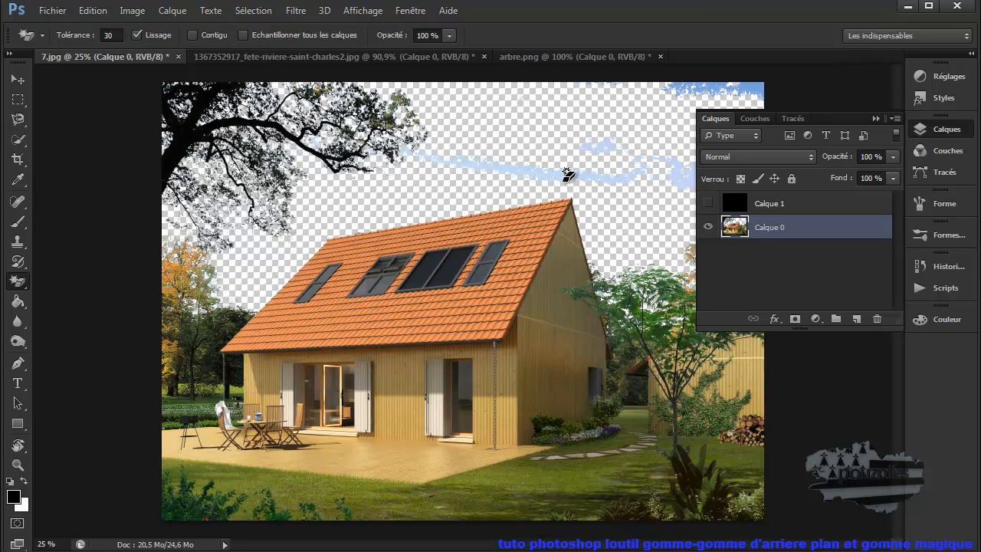
left_click(573, 171)
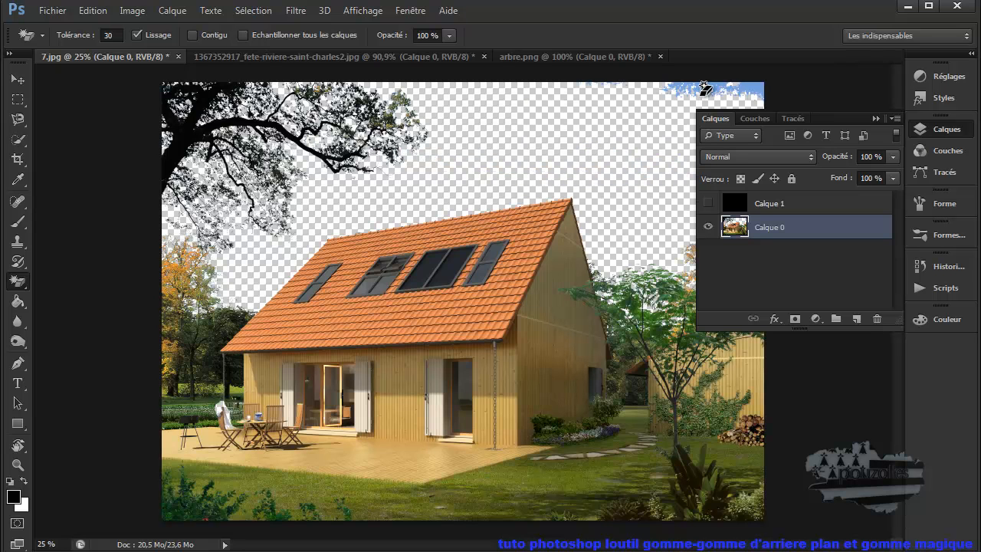
left_click(744, 91)
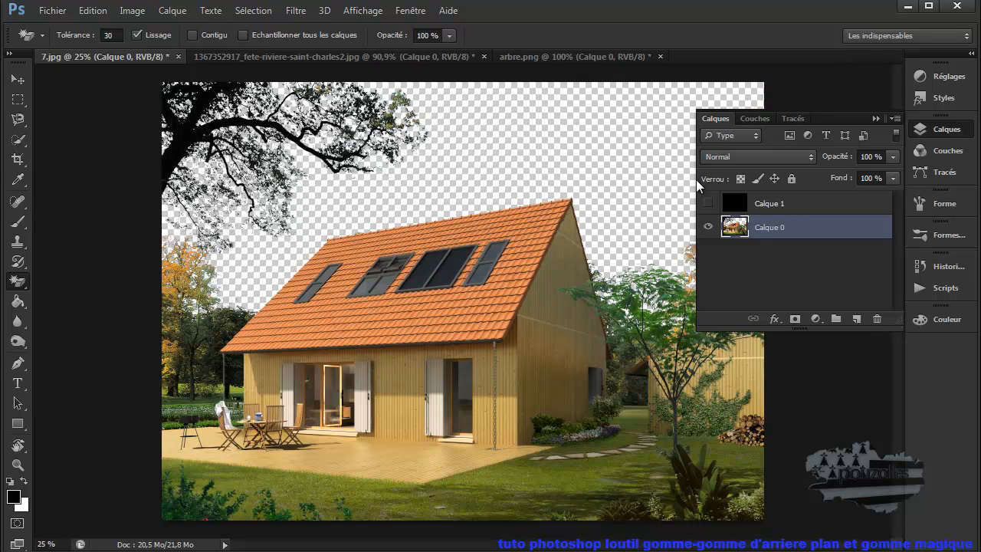
Step: Move the black Calque 1 layer beneath Calque 0, make it visible, and reactivate Calque 0
left_click_drag(795, 203, 803, 239)
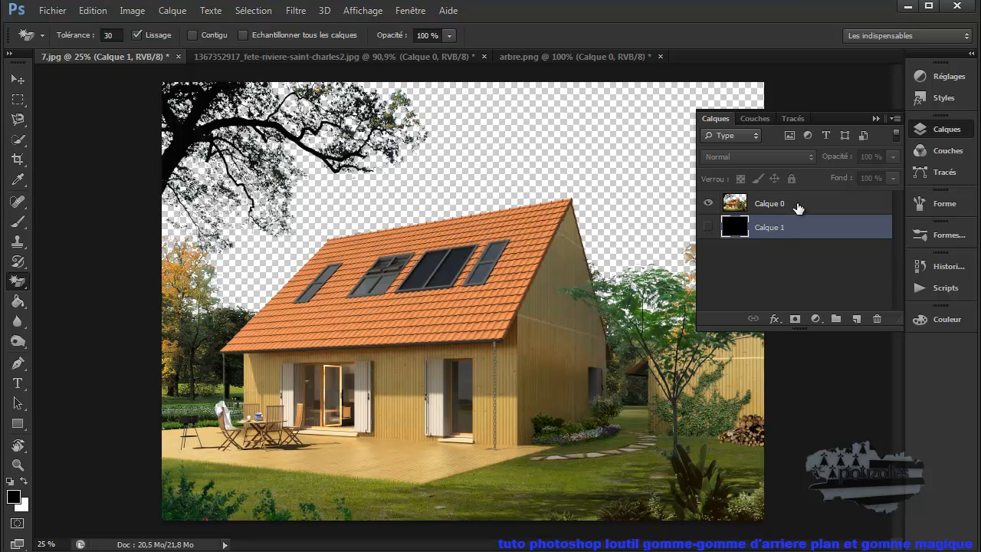
left_click(708, 226)
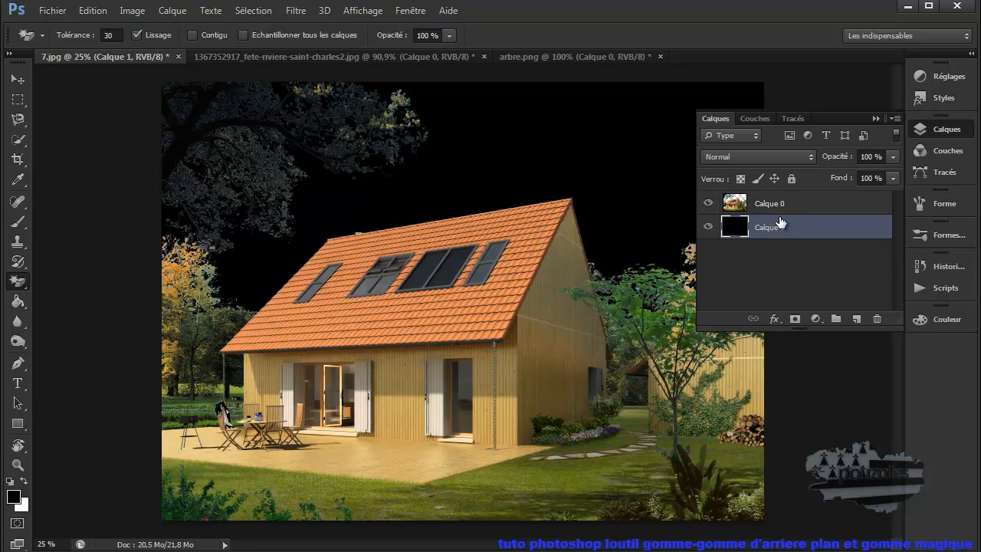
left_click(763, 204)
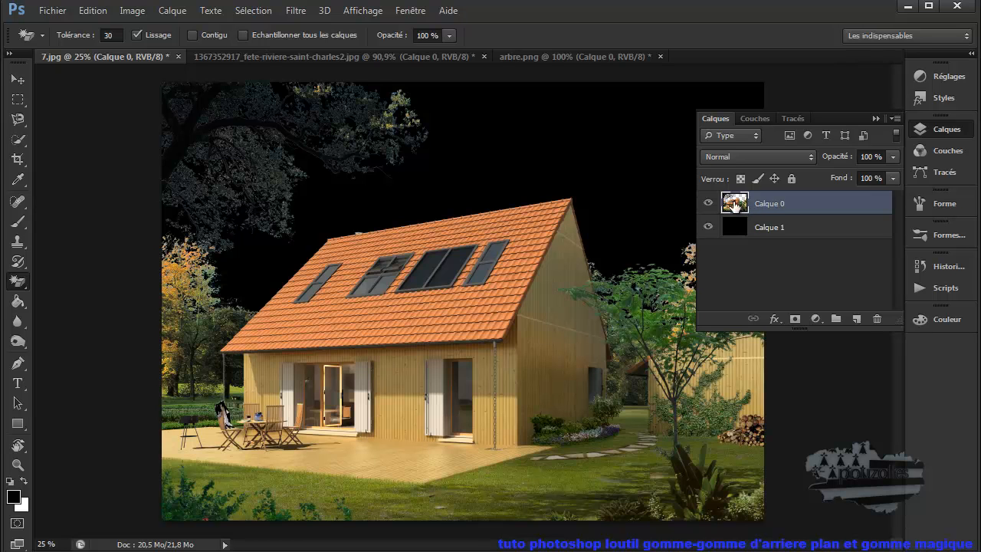
Step: Load Calque 0's transparency as a new selection from 7.jpg, and deselect it
left_click(252, 12)
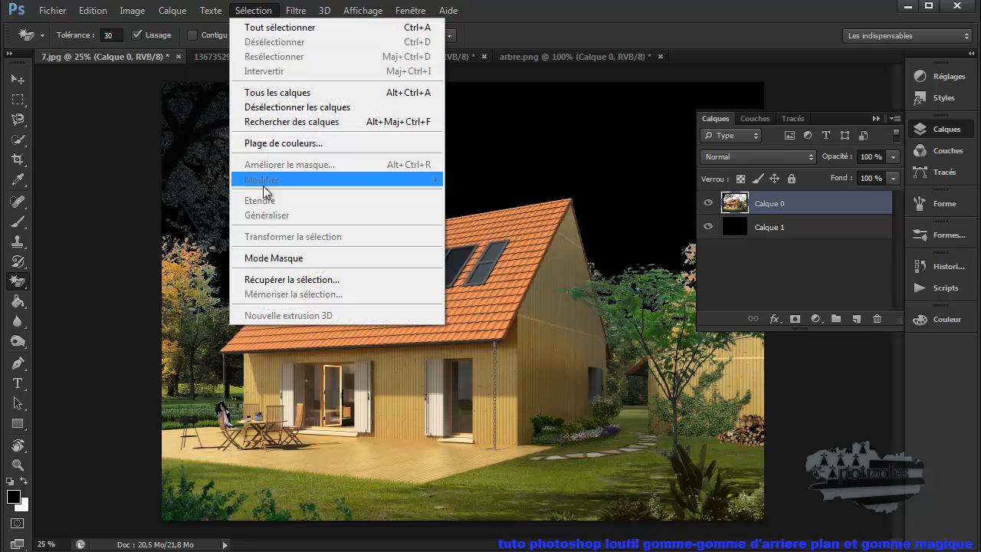
left_click(269, 280)
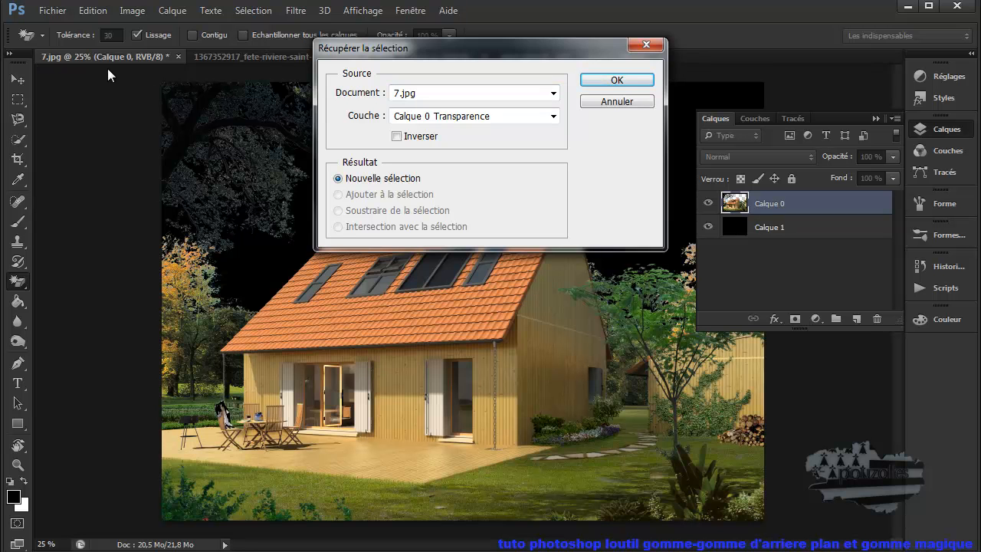
left_click(621, 79)
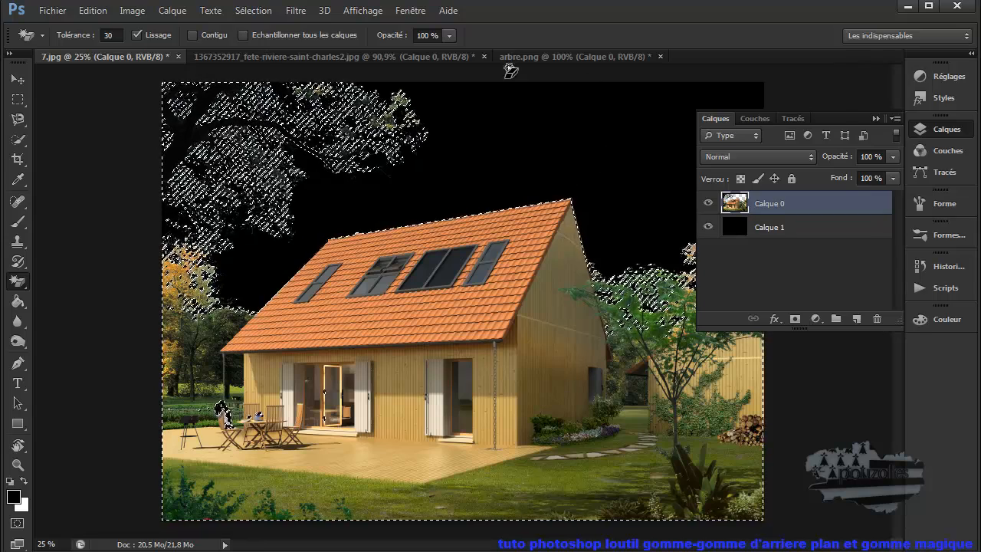
left_click(253, 10)
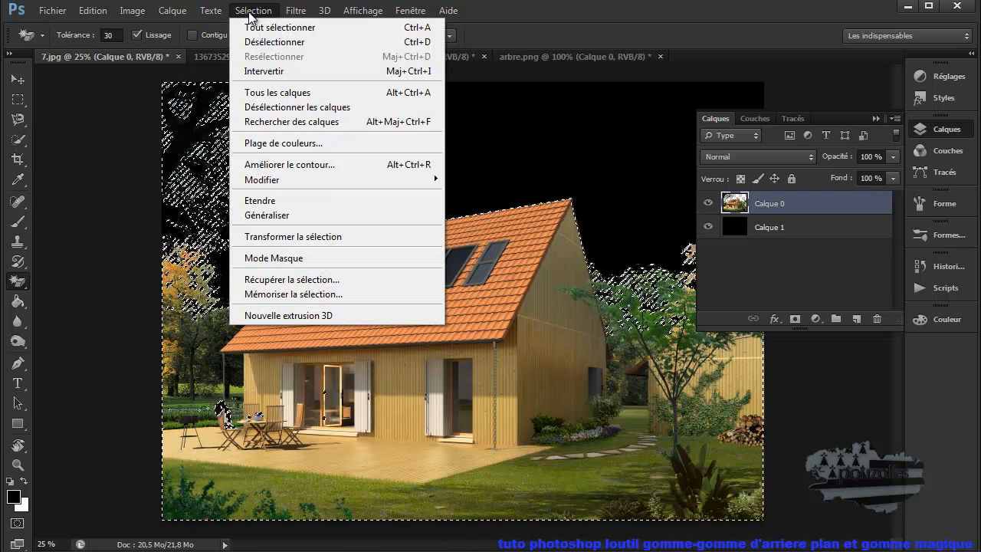
left_click(260, 41)
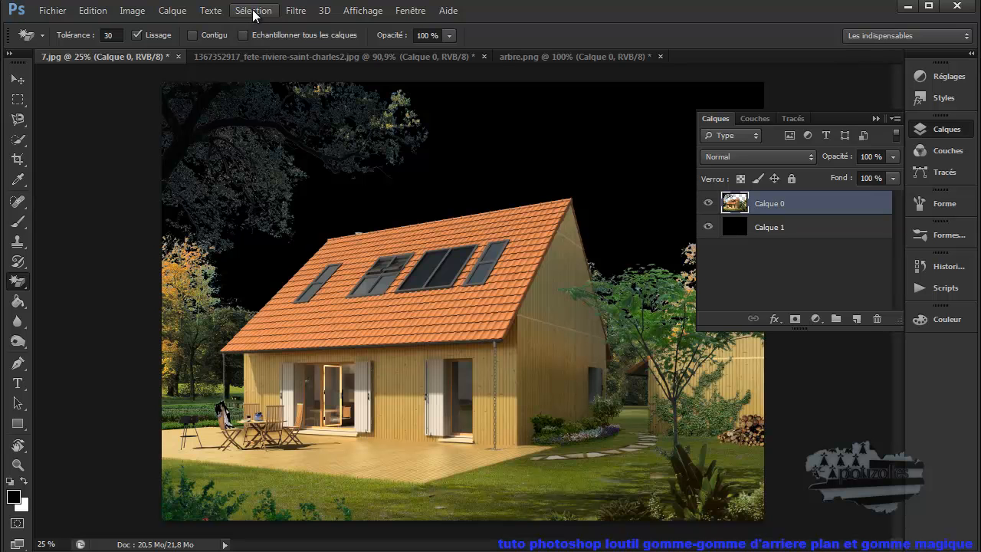
Step: Fill Calque 0 with Historique content in Normal mode at 100% opacity, and check the source state in the history
left_click(88, 12)
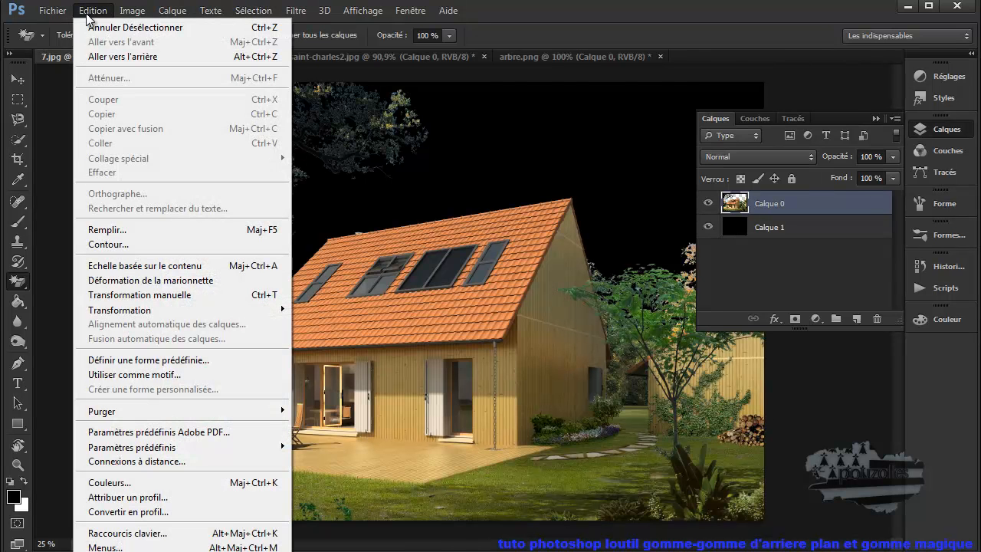
left_click(112, 228)
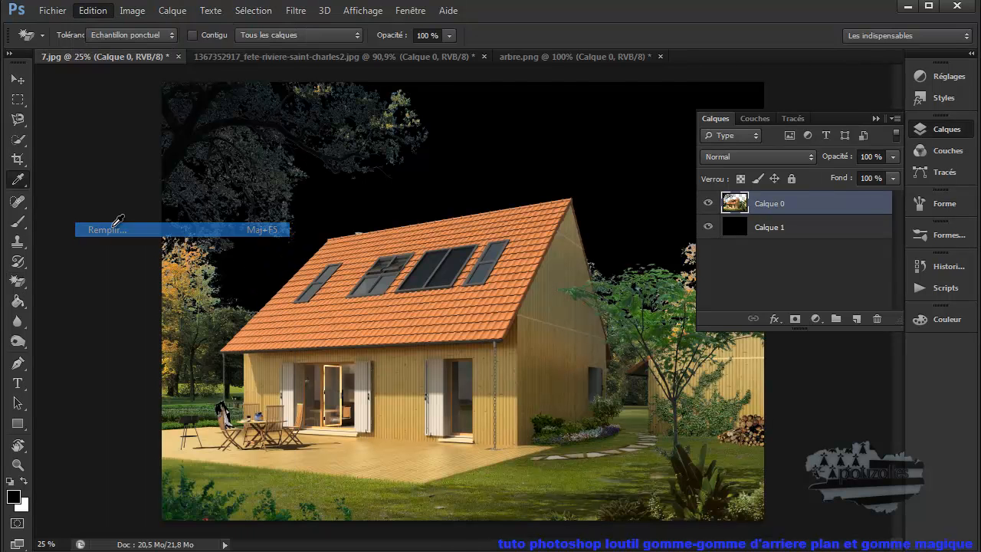
left_click(526, 97)
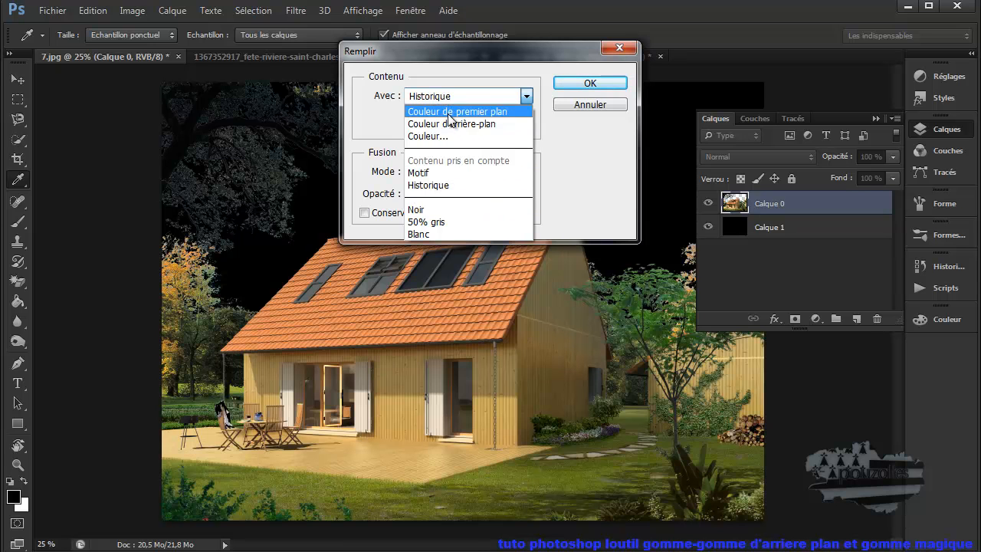
left_click(449, 185)
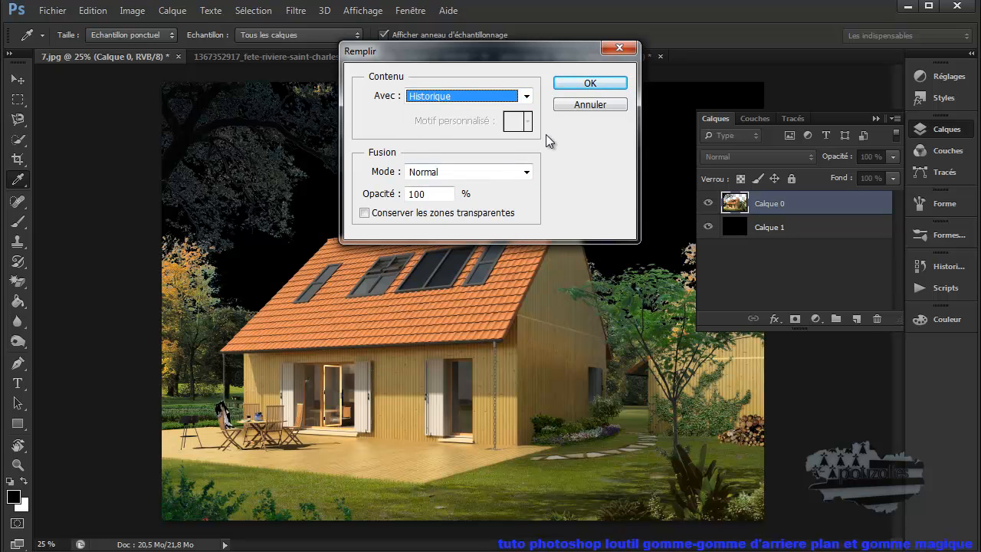
left_click(596, 84)
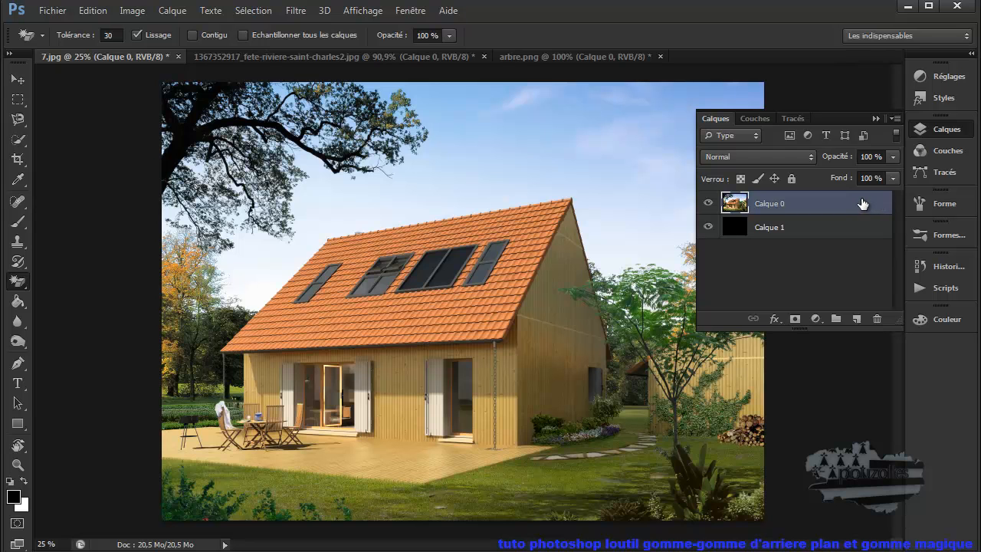
left_click(936, 268)
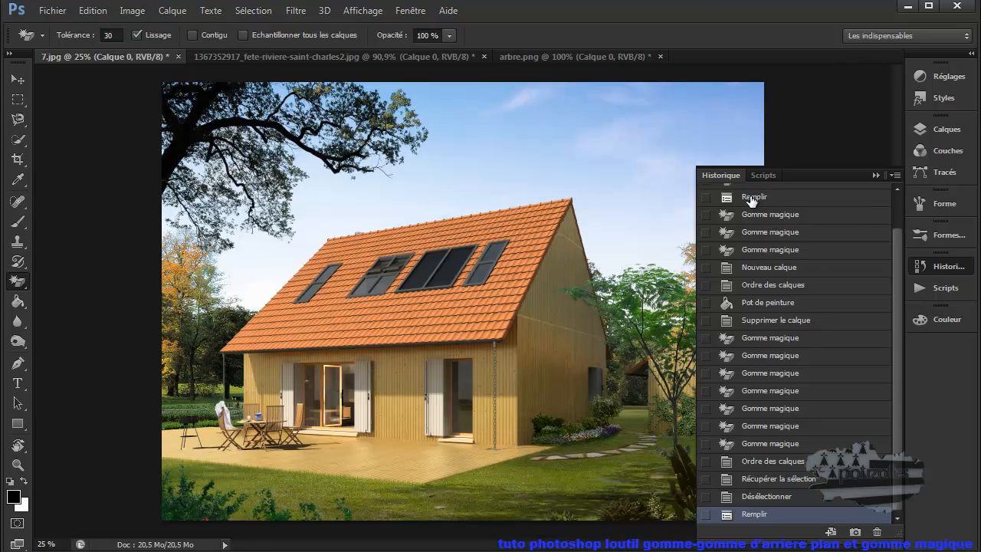
scroll(787, 372, "up", 2)
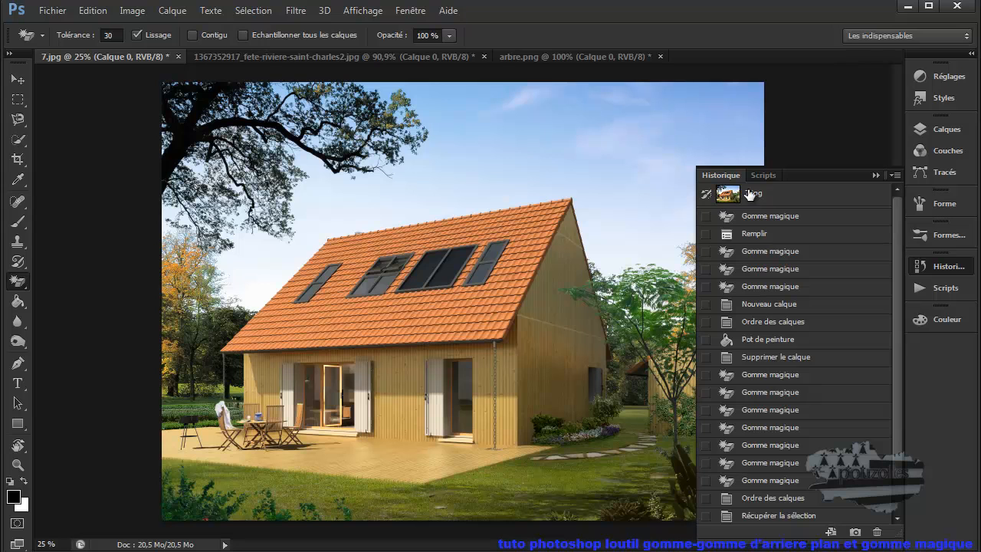
left_click(875, 175)
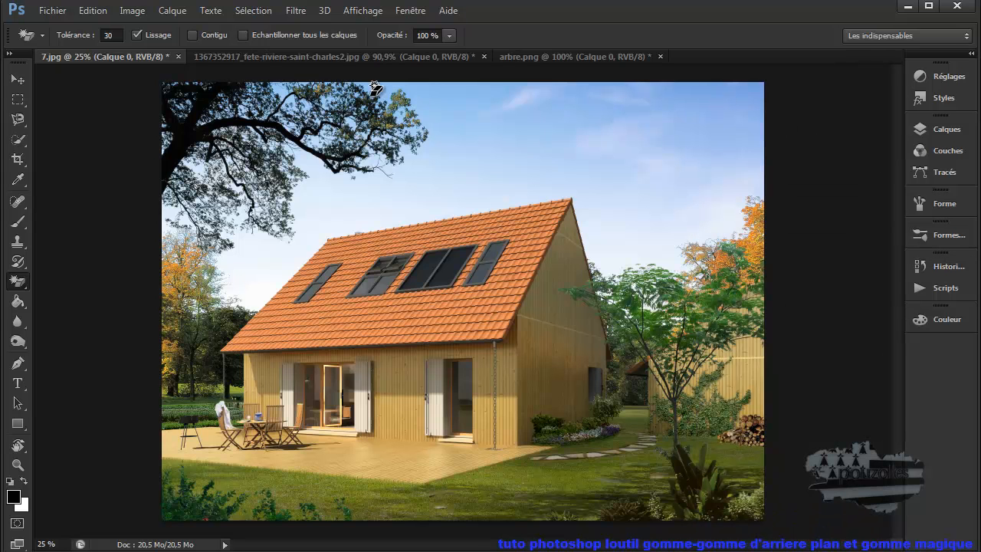
Step: Restore the last selection and use it to add a layer mask to Calque 0
left_click(249, 11)
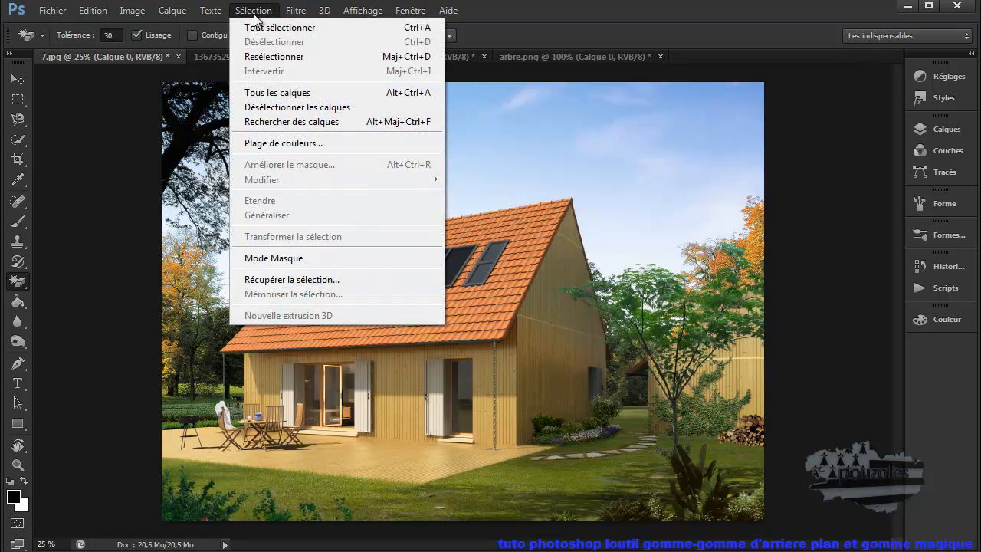
left_click(271, 55)
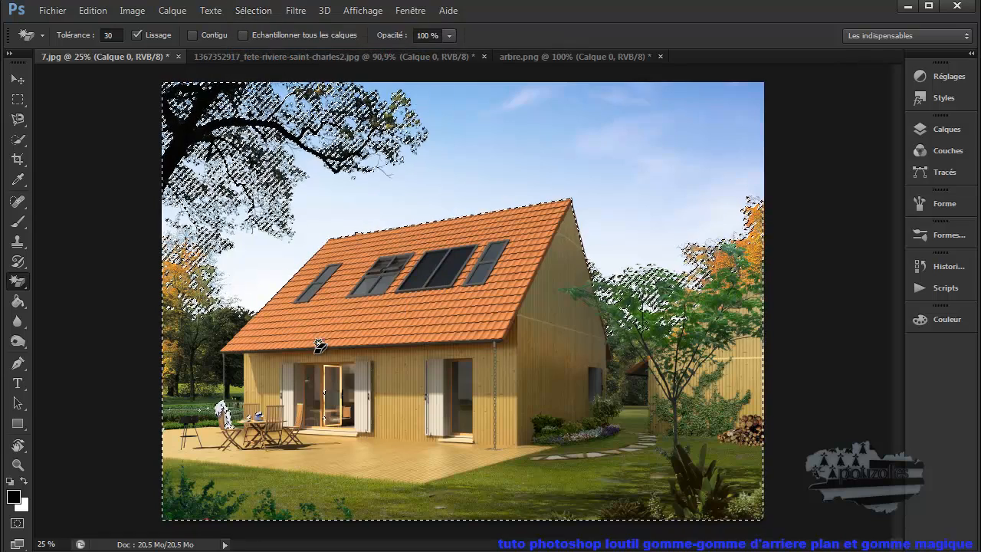
left_click(947, 130)
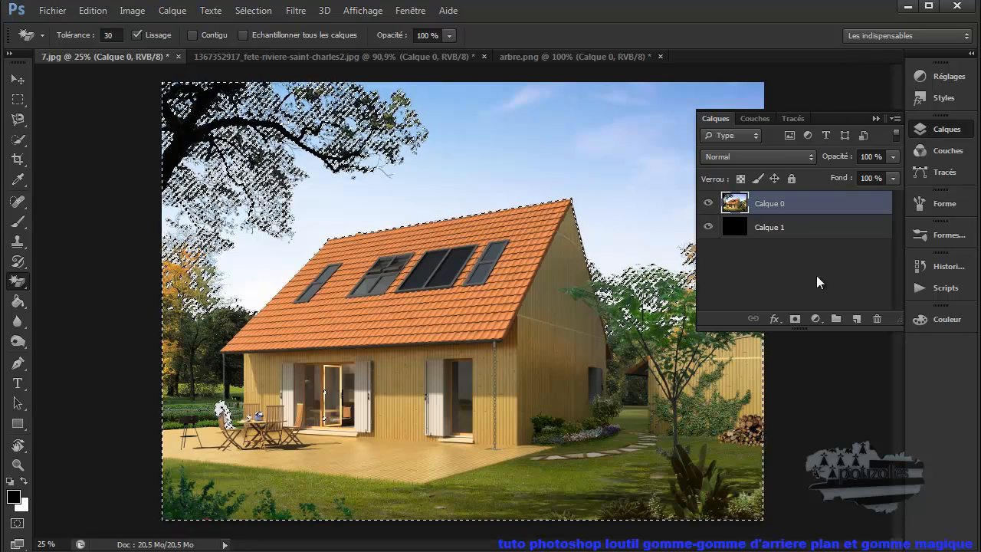
left_click(794, 319)
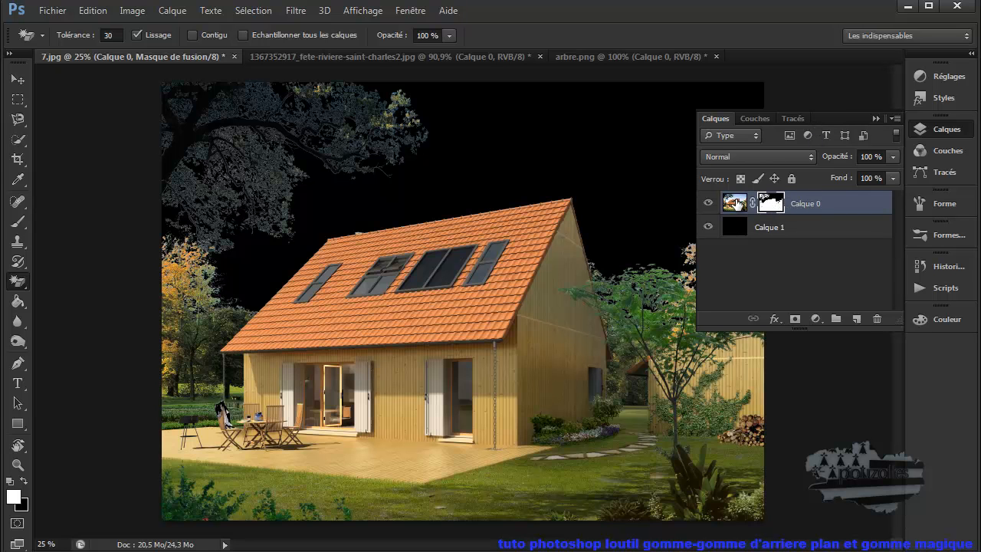
Step: Open the properties of Calque 0's mask, temporarily disable the mask, close the properties, and re-enable the mask
double_click(770, 206)
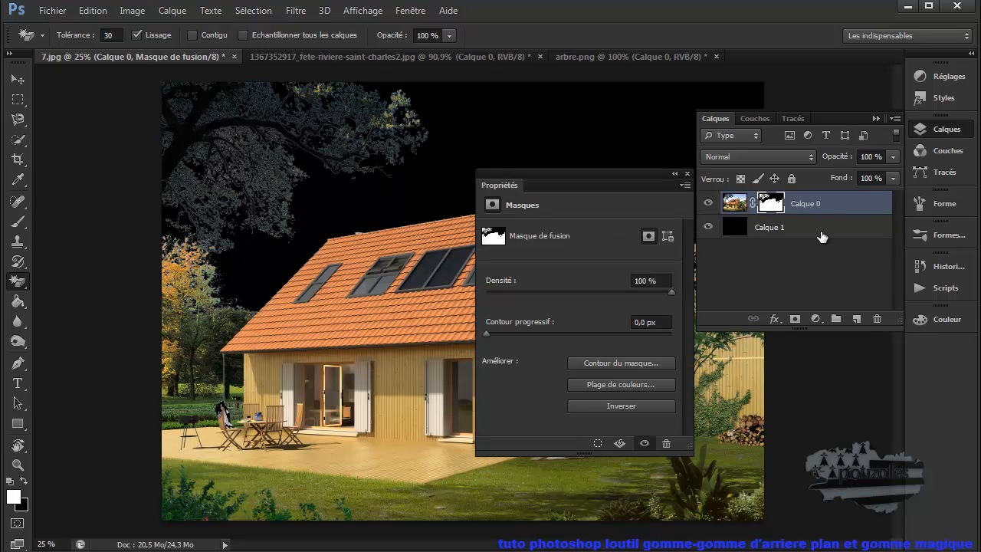
left_click(819, 274)
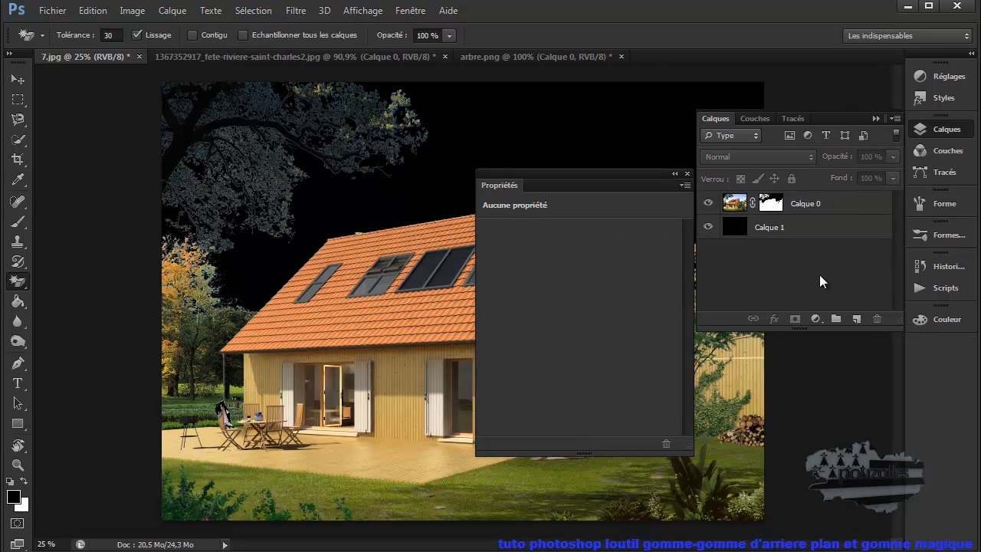
left_click(769, 204, "shift")
left_click(770, 204, "shift")
left_click(771, 207, "shift")
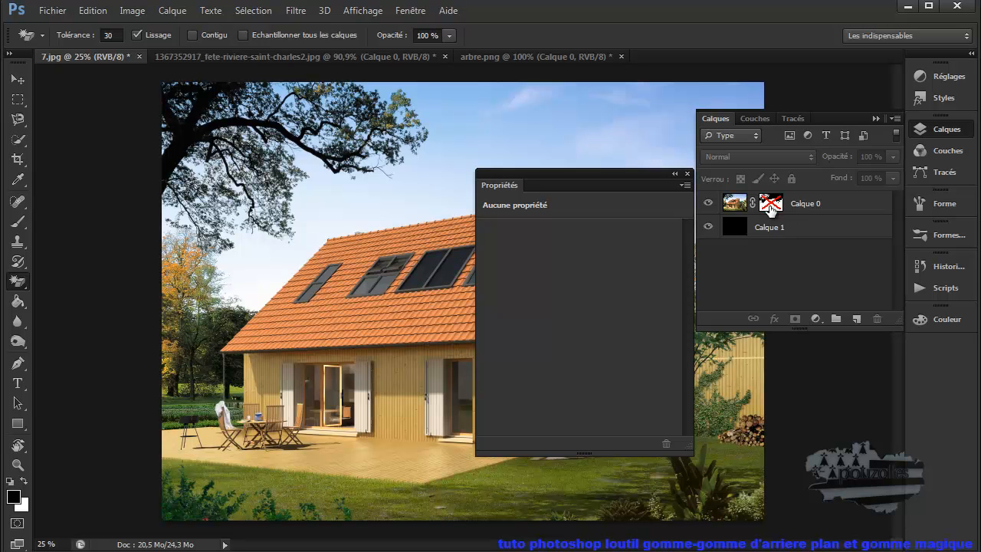
left_click(676, 174)
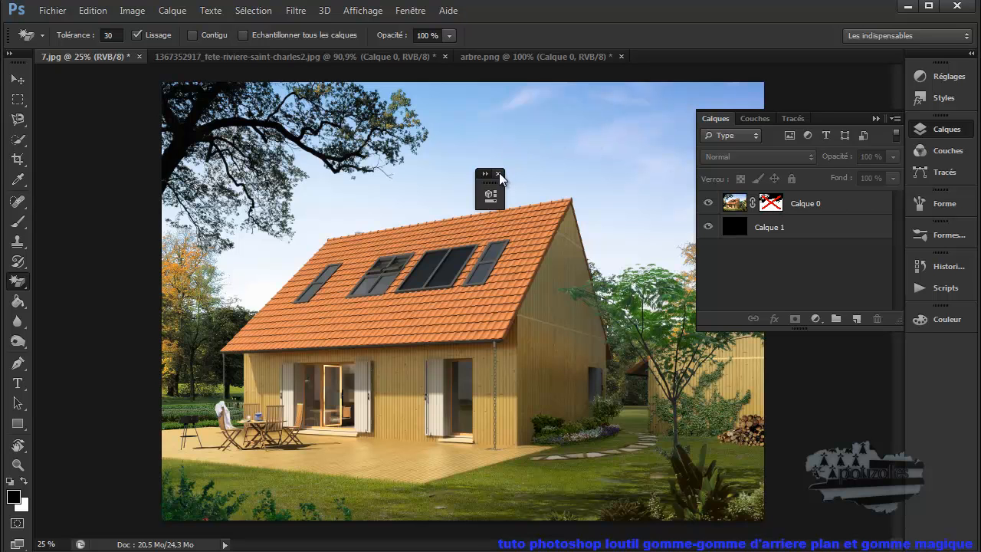
left_click(499, 173)
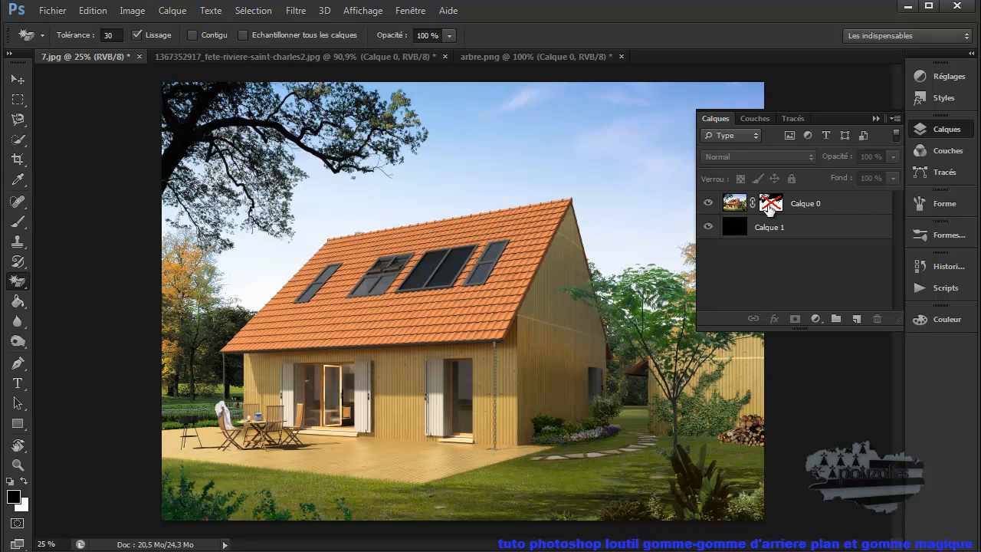
left_click(770, 204, "shift")
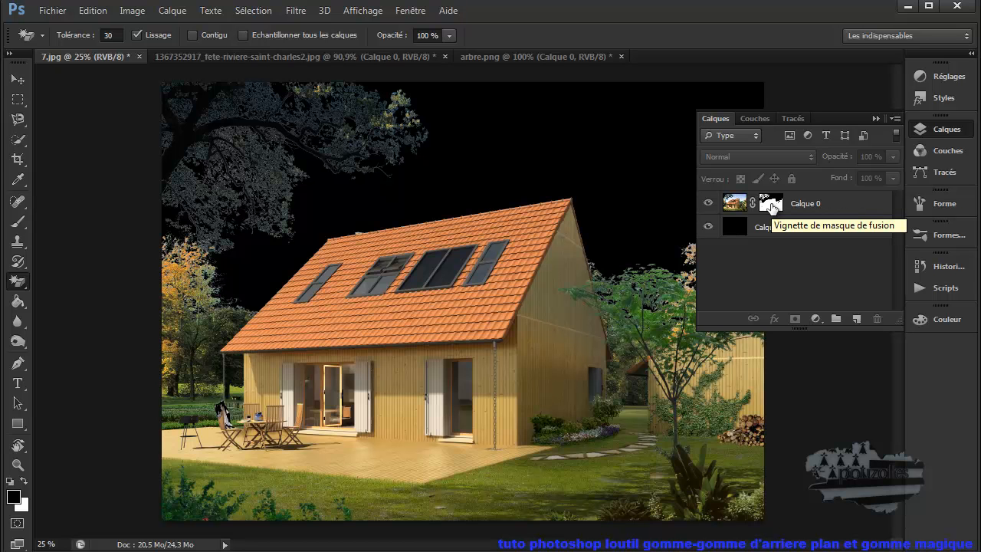
Step: Make the black Calque 1 layer active in the layer stack
left_click(875, 118)
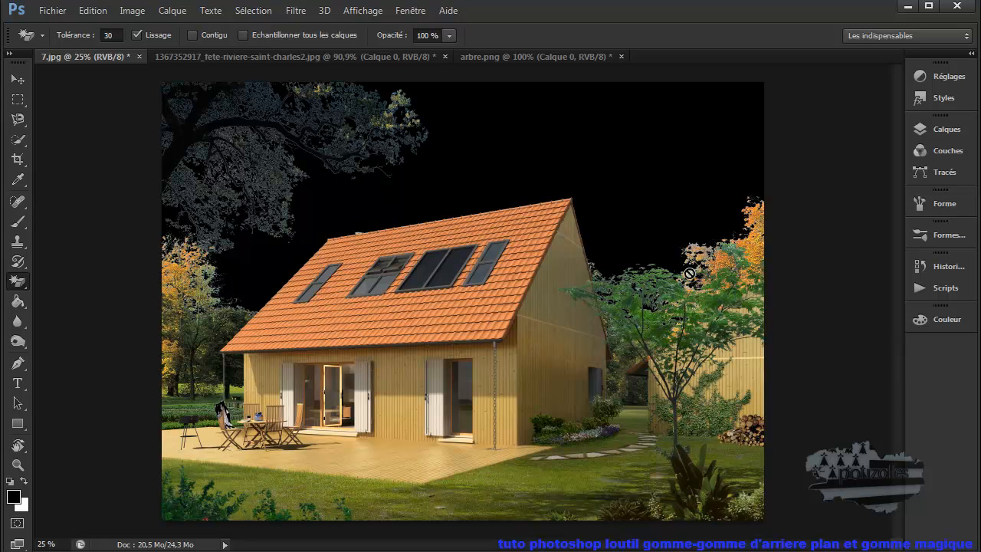
left_click(931, 138)
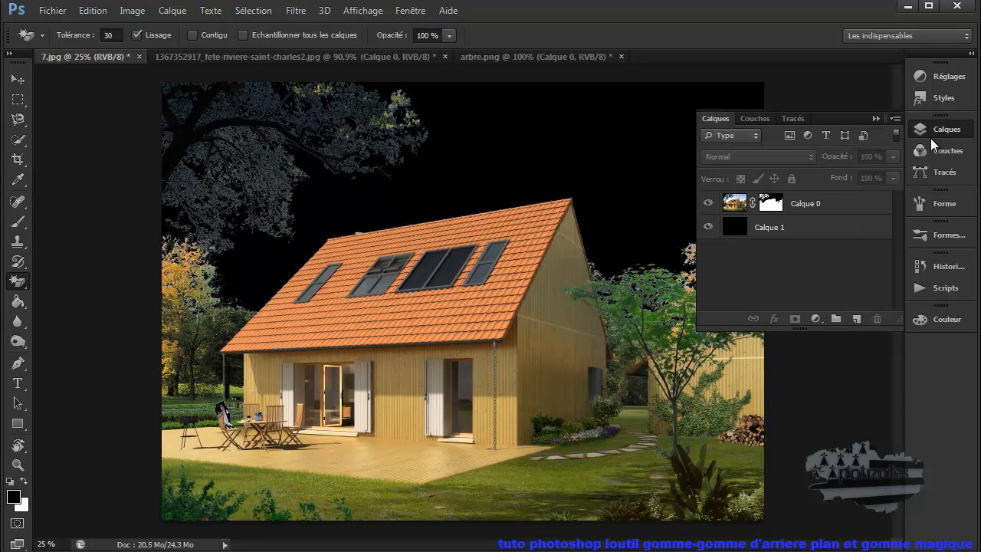
left_click(760, 230)
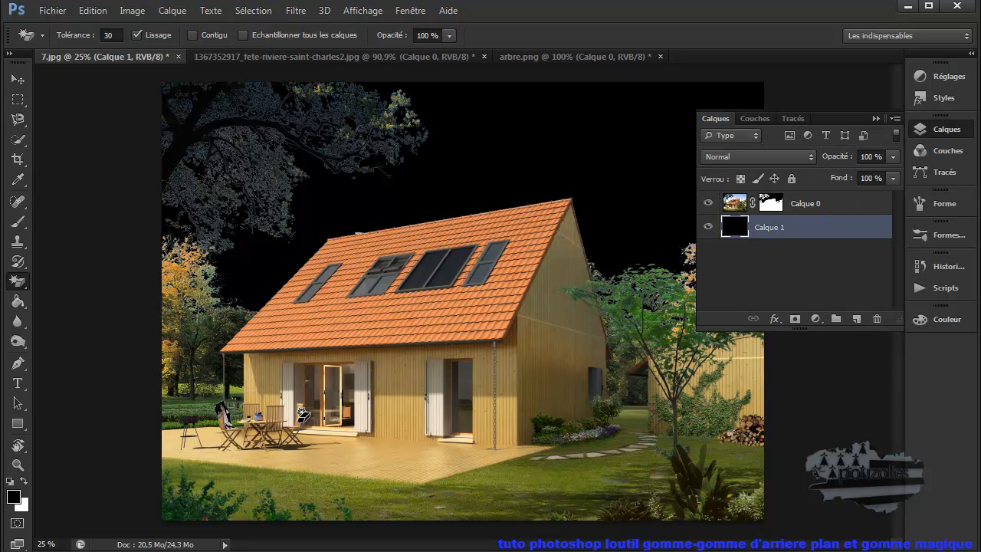
Step: Set the foreground colour to bright red (ee0a0a) and fill Calque 1 with it using the Paint Bucket
left_click(13, 500)
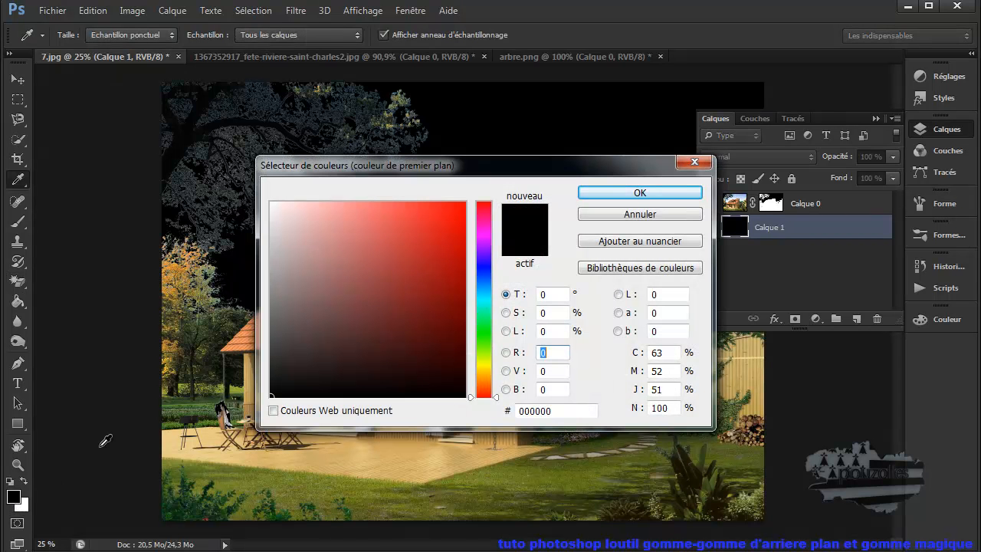
left_click(461, 220)
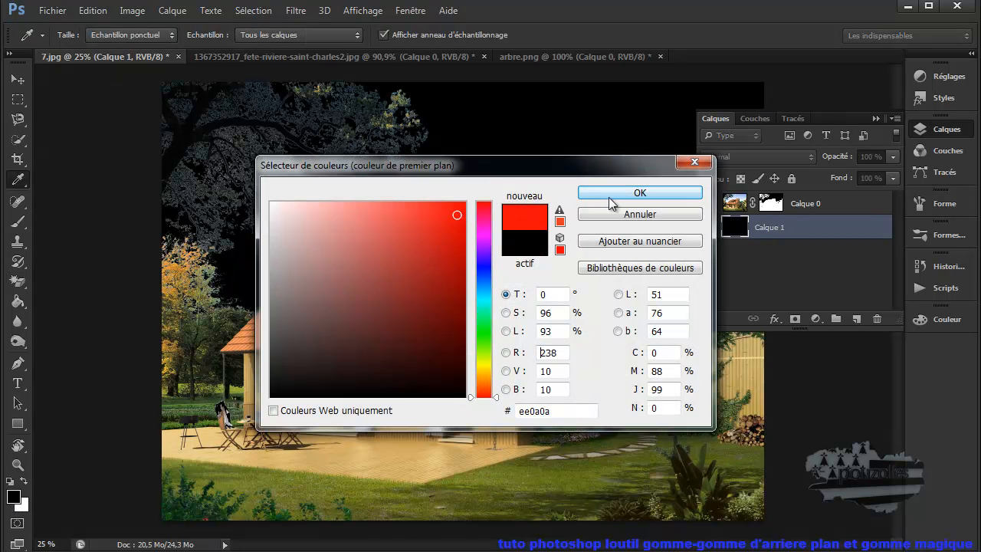
left_click(636, 192)
left_click(17, 301)
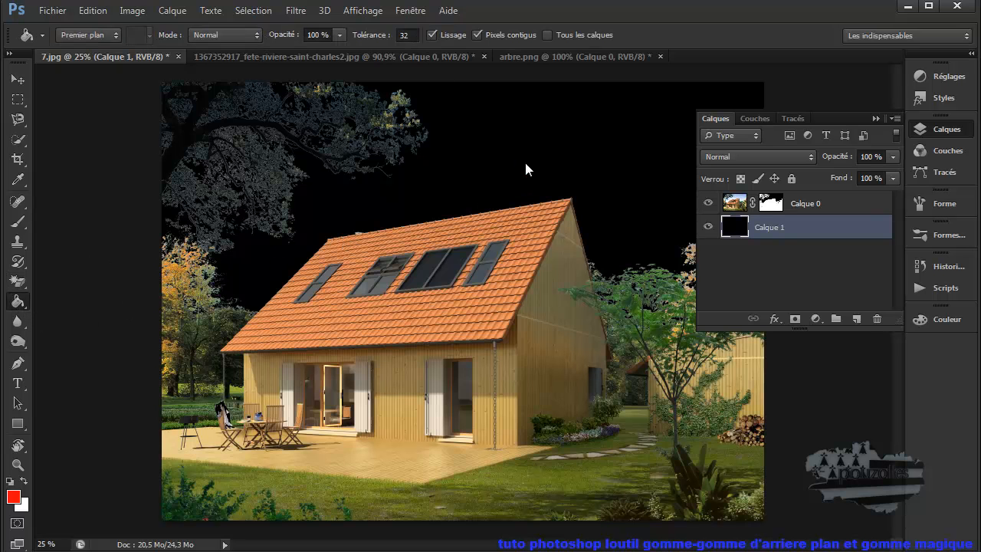
left_click(526, 164)
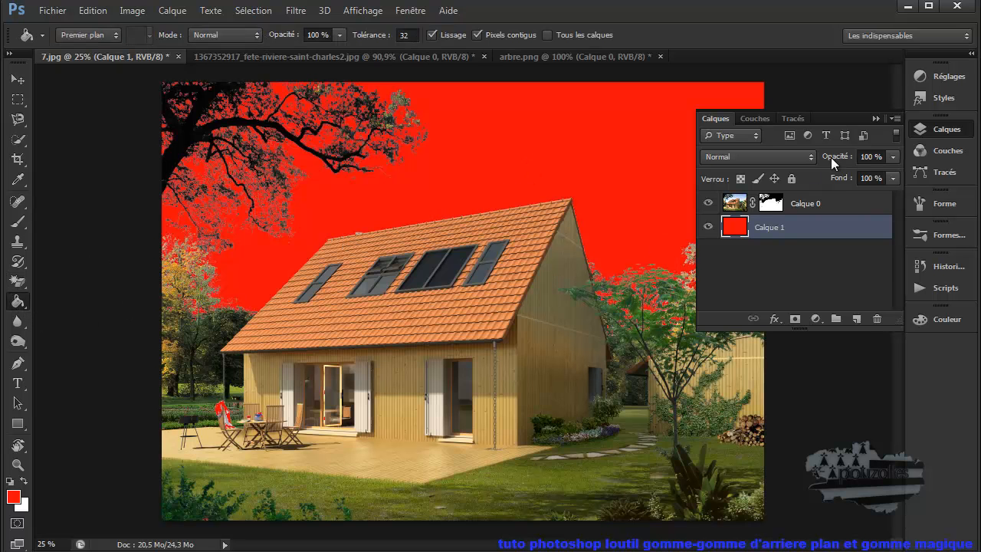
left_click(873, 118)
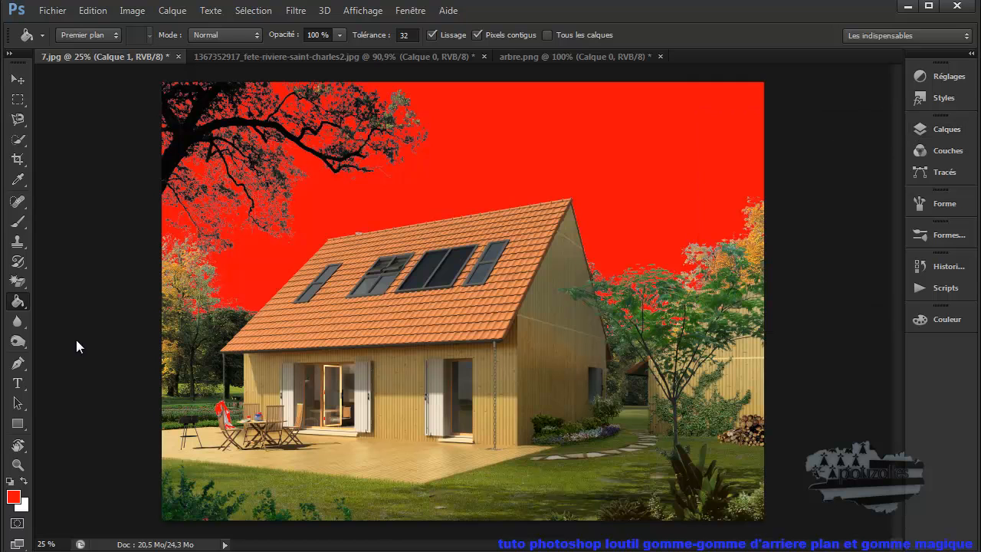
Step: Return to the Magic Eraser, restore the last selection and invert it
left_click(17, 281)
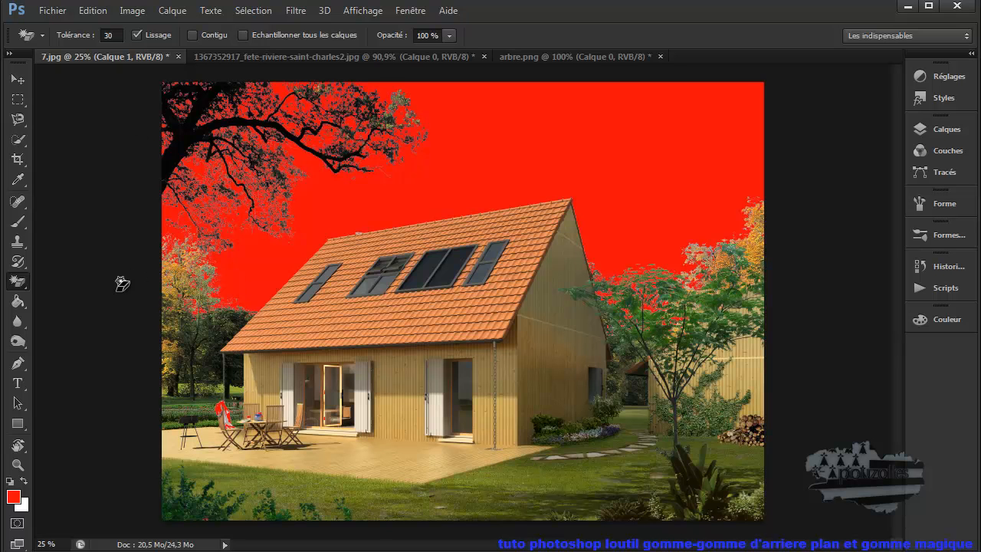
left_click(252, 11)
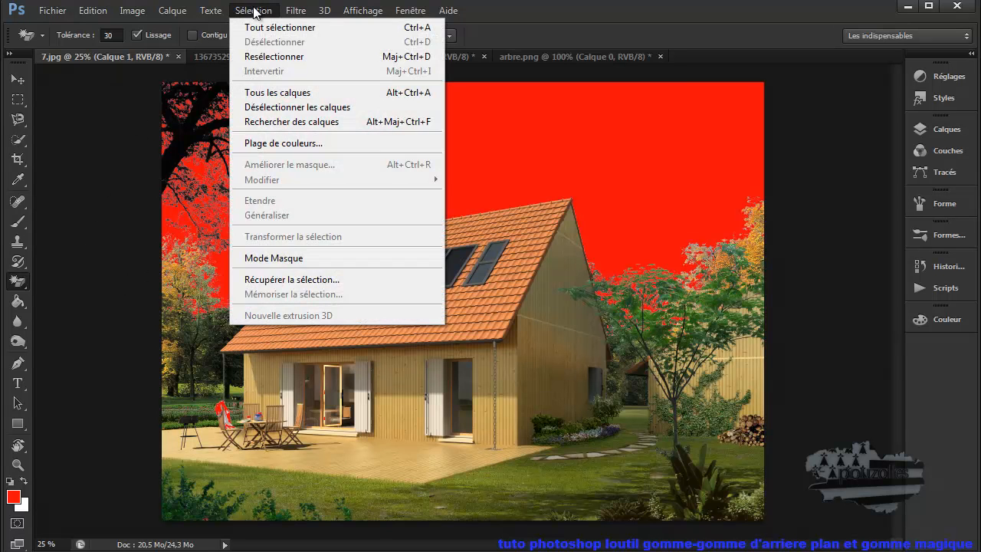
left_click(268, 56)
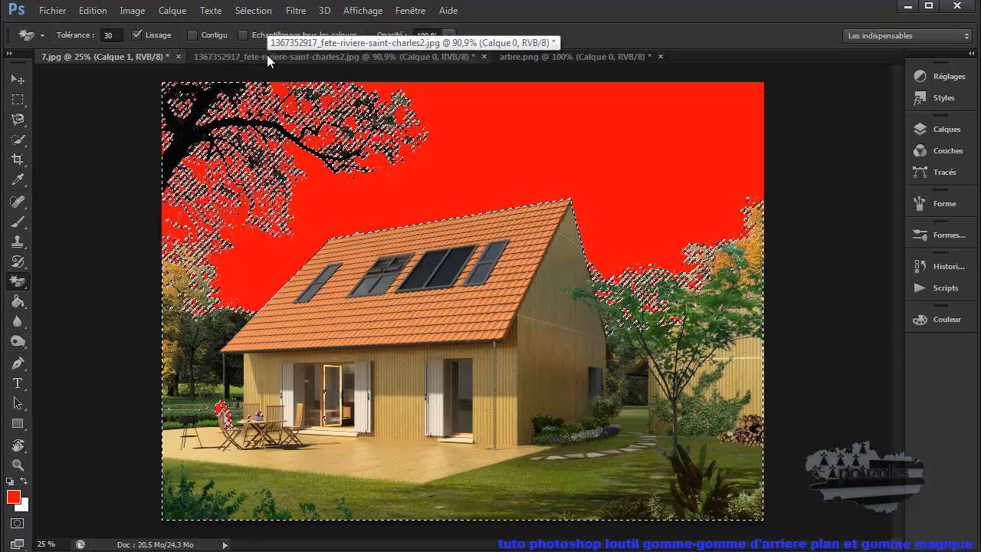
left_click(251, 11)
left_click(264, 71)
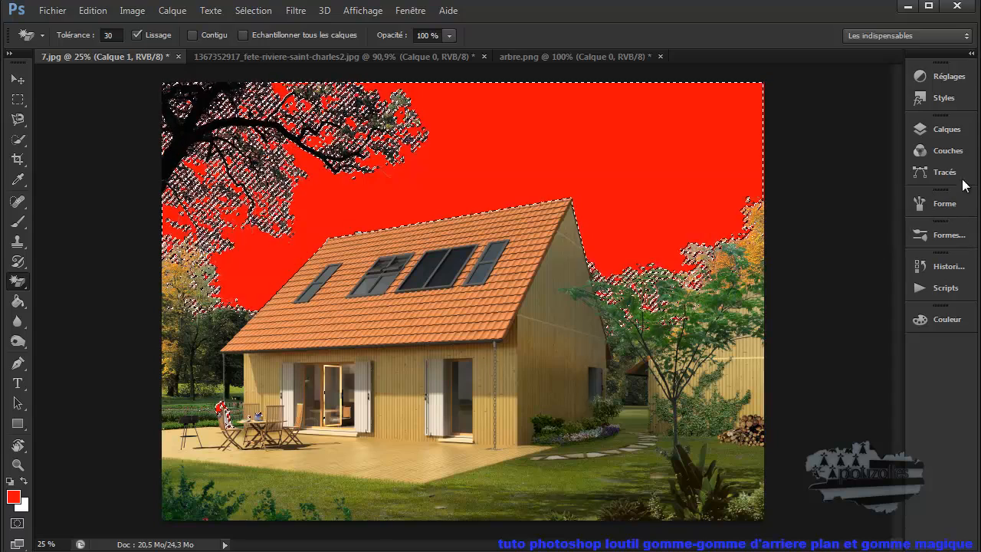
Step: Display Calque 0's layer mask alone in black and white on the canvas, and deselect everything
left_click(946, 130)
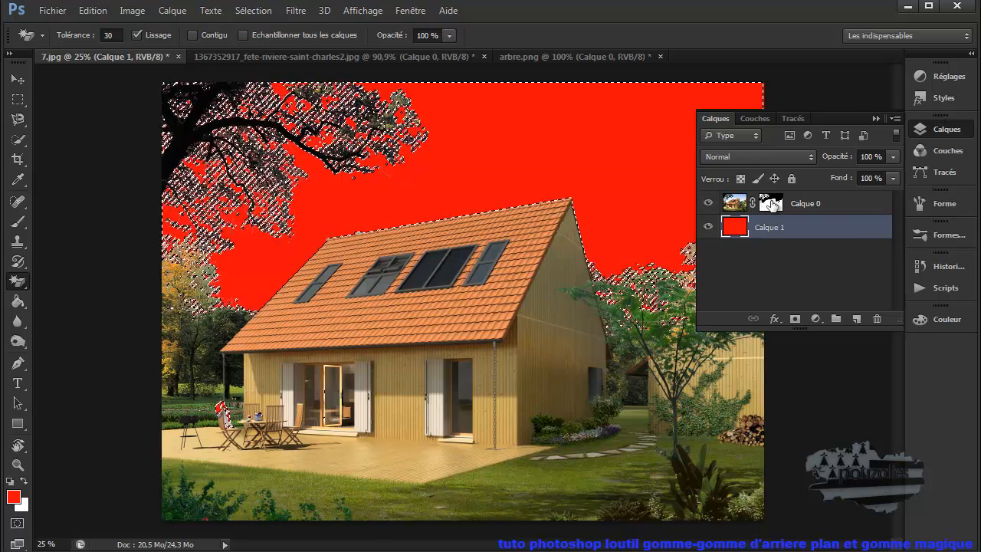
key("alt")
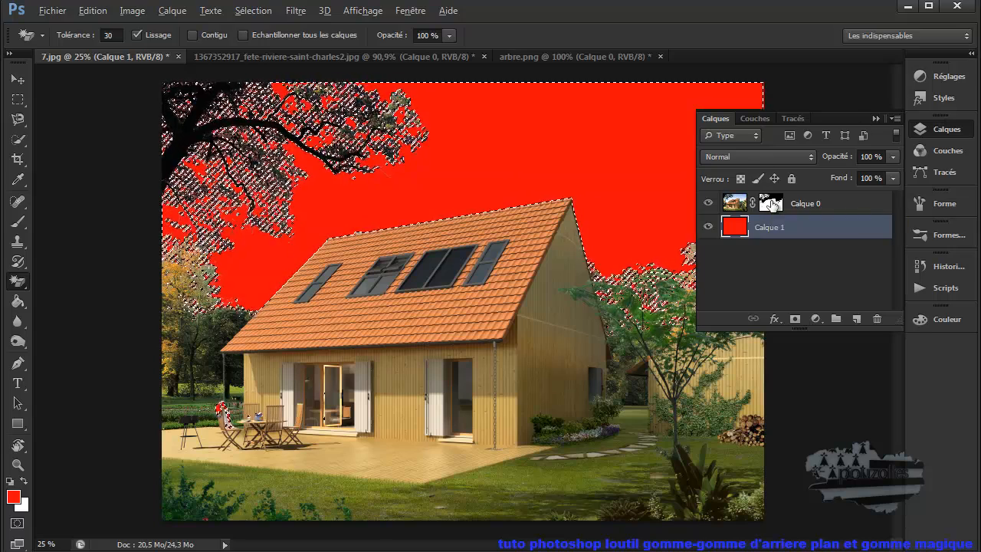
left_click(771, 204, "alt")
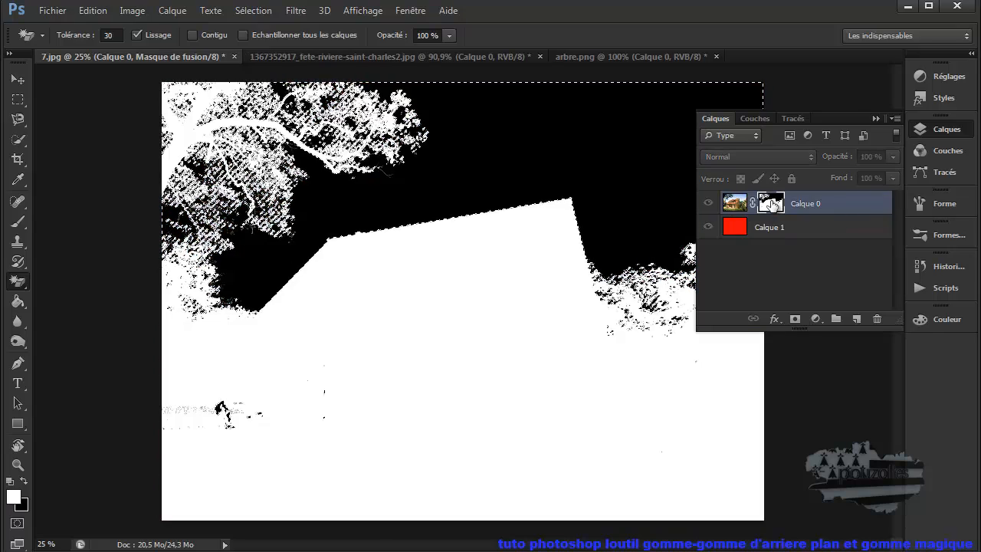
left_click(872, 120)
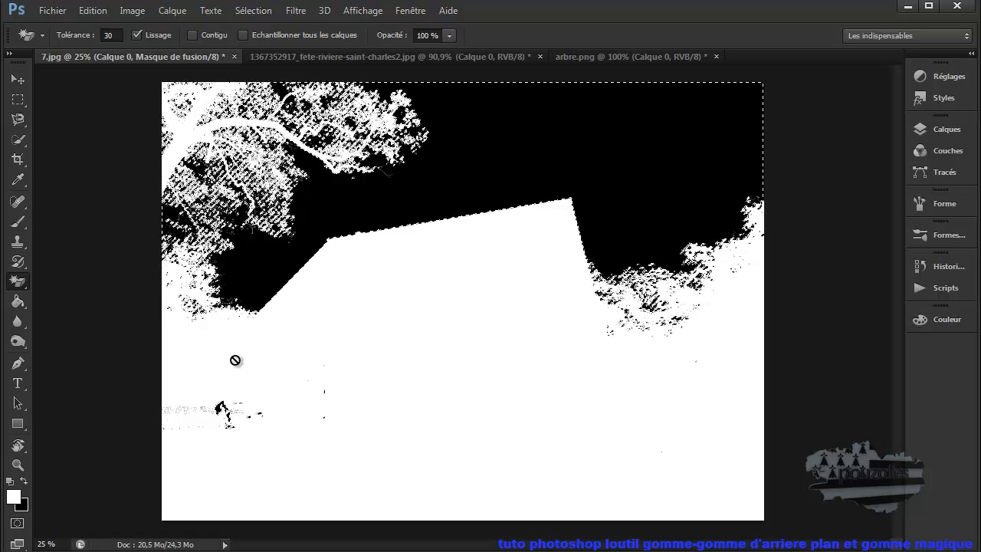
left_click(264, 12)
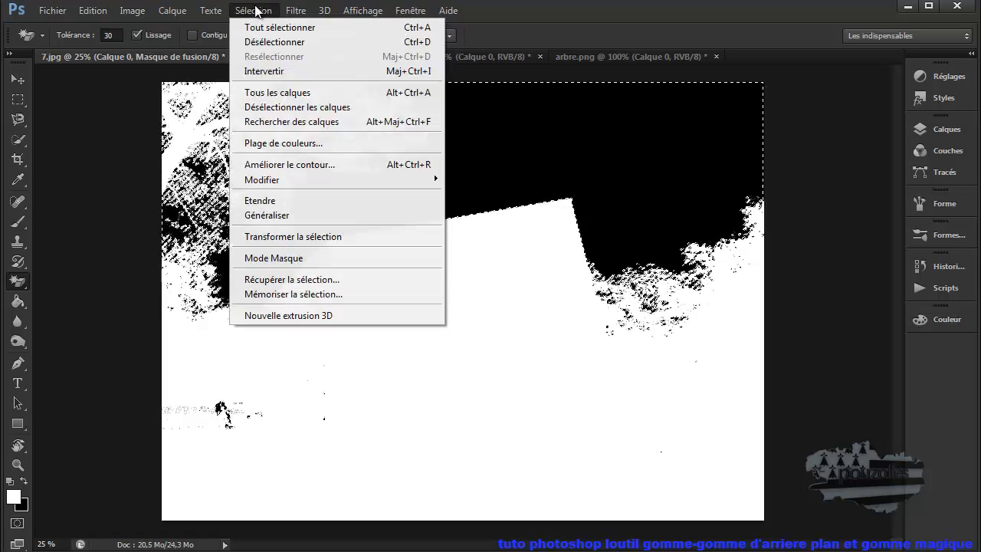
left_click(270, 43)
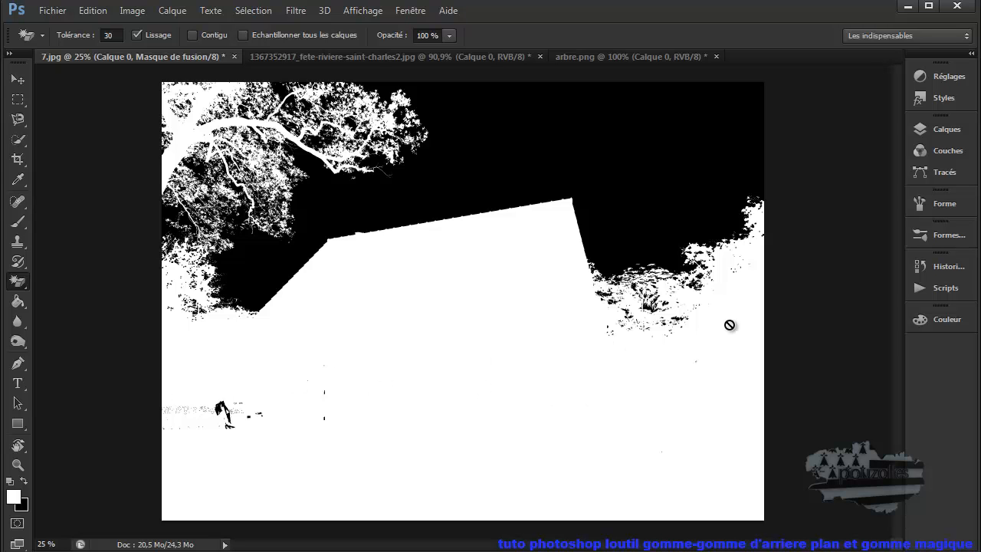
Step: Leave the mask-only view by targeting Calque 0's image, and make its layer mask active
left_click(939, 129)
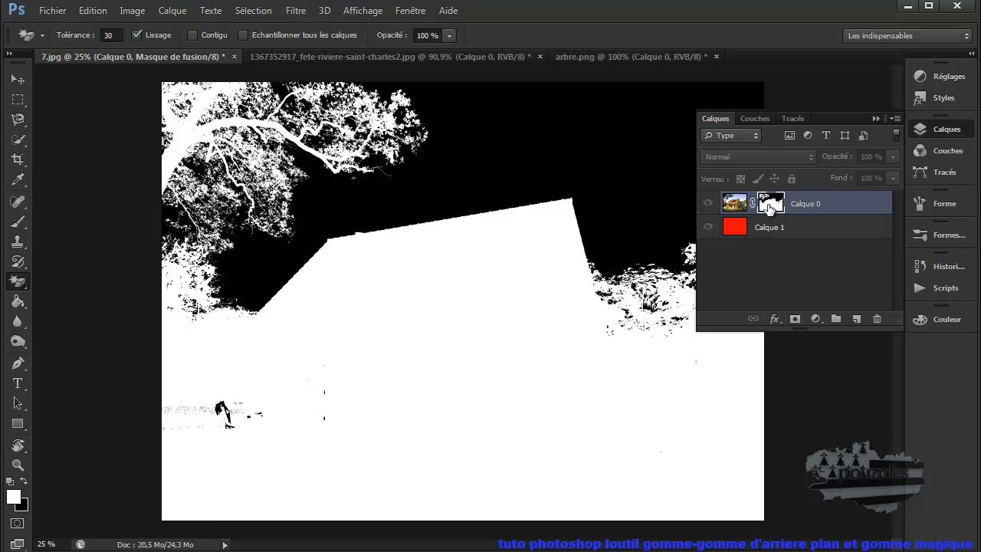
left_click(728, 205)
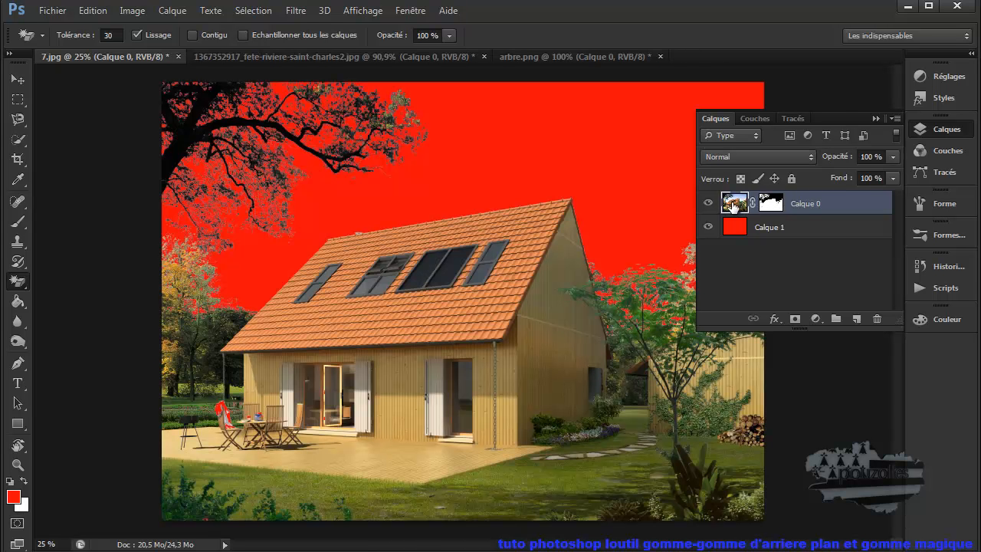
left_click(771, 204)
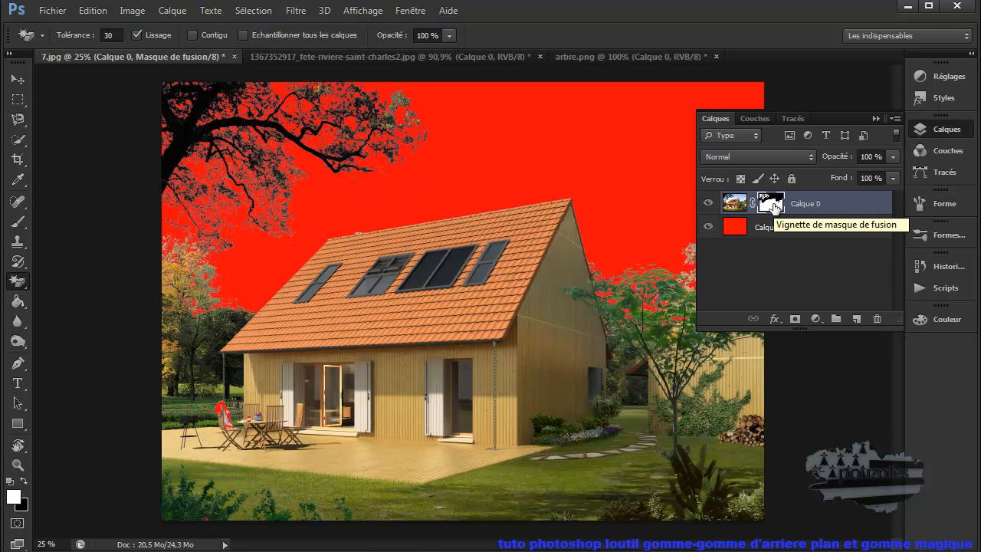
Step: Display Calque 0's mask alone, brush white over the black specks around the terrace and lower area, and return to the image
left_click(774, 205, "alt")
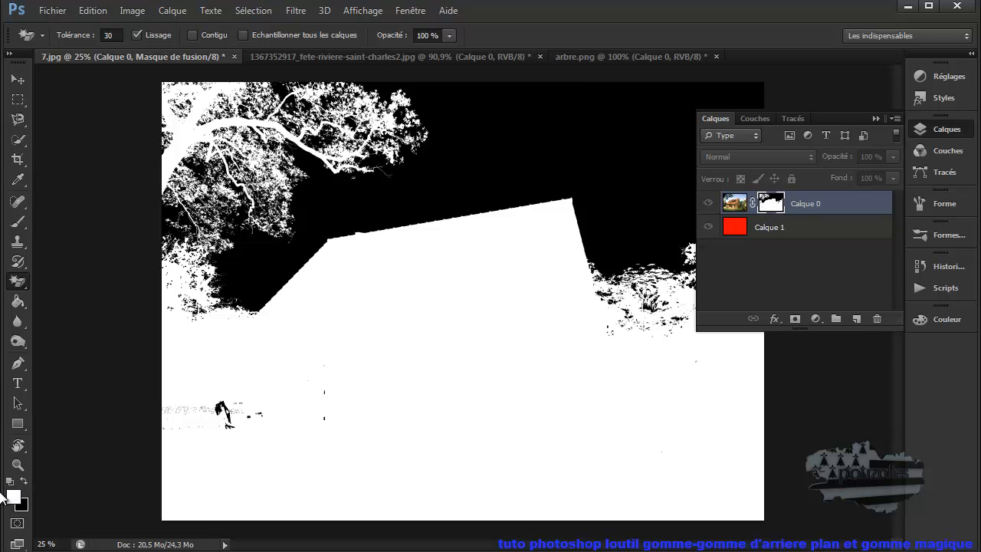
left_click(18, 221)
left_click_drag(241, 430, 307, 389)
mouse_move(693, 427)
left_mouse_down()
mouse_move(647, 450)
mouse_move(193, 394)
mouse_move(183, 432)
mouse_move(280, 460)
mouse_move(471, 457)
left_mouse_up()
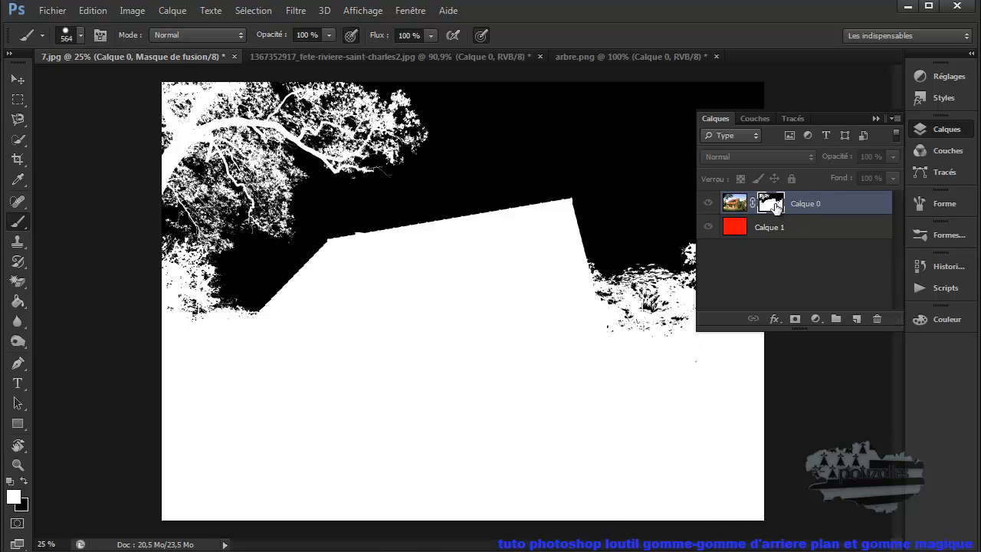
left_click(733, 202)
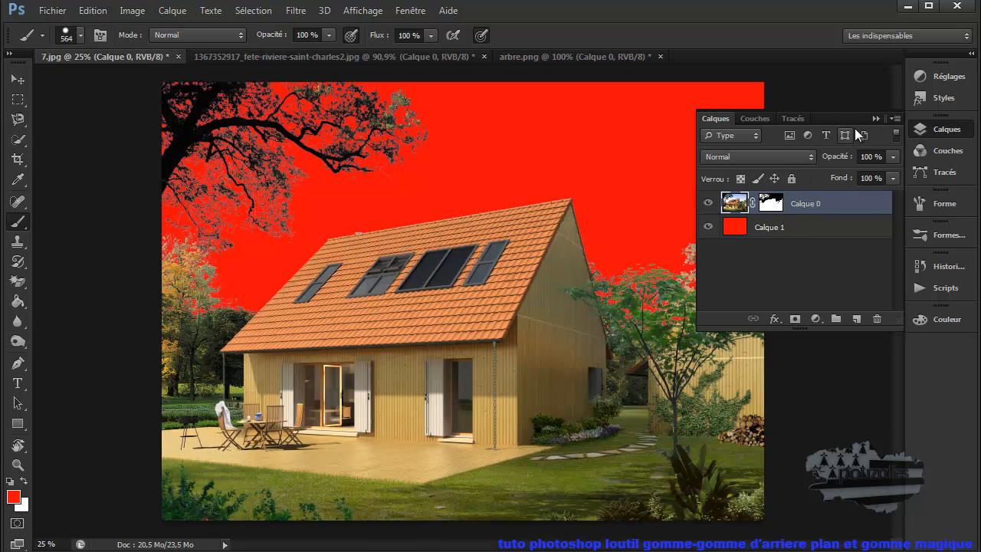
left_click(875, 119)
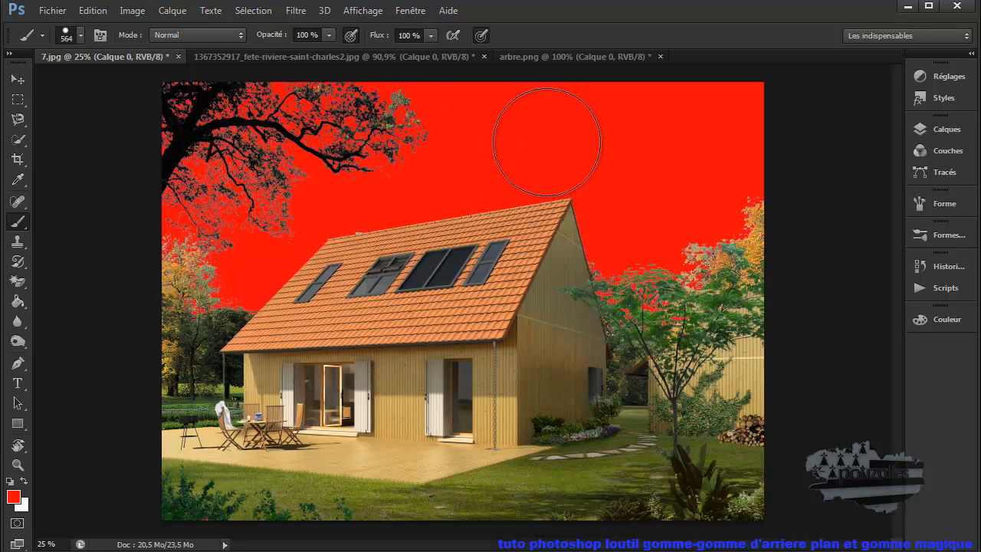
left_click(328, 57)
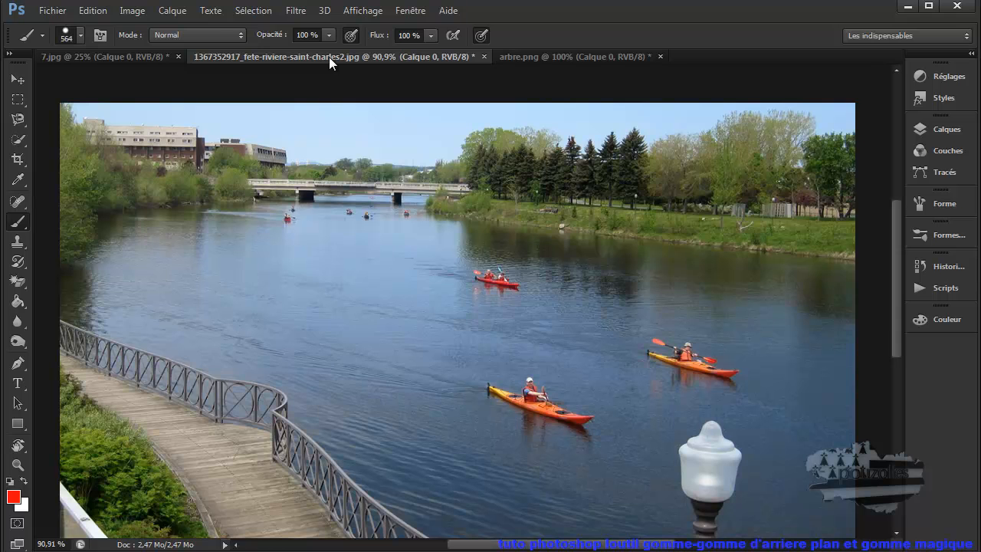
left_click(20, 282)
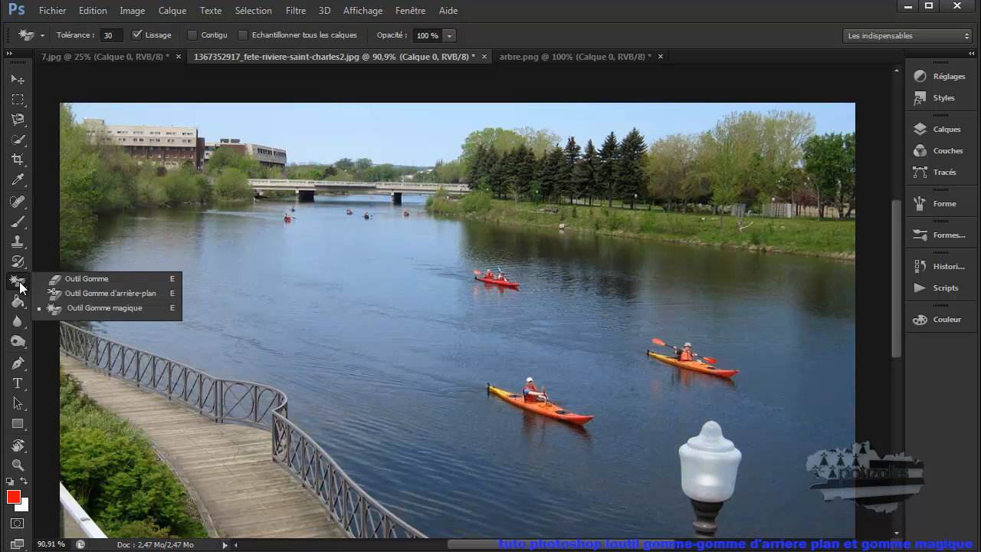
left_click(110, 309)
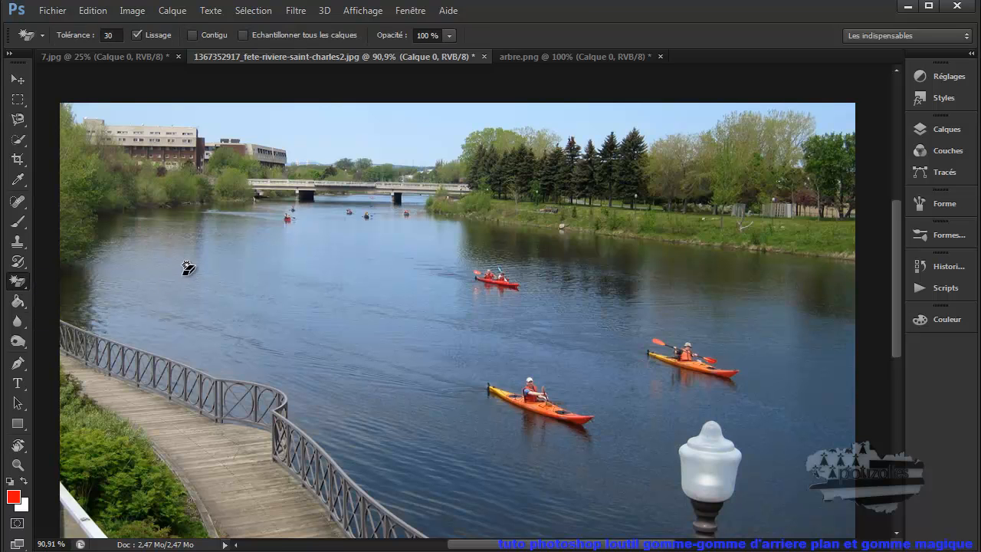
Step: Try erasing the sky above the river with the Magic Eraser at tolerance 30, and undo it
left_click(250, 123)
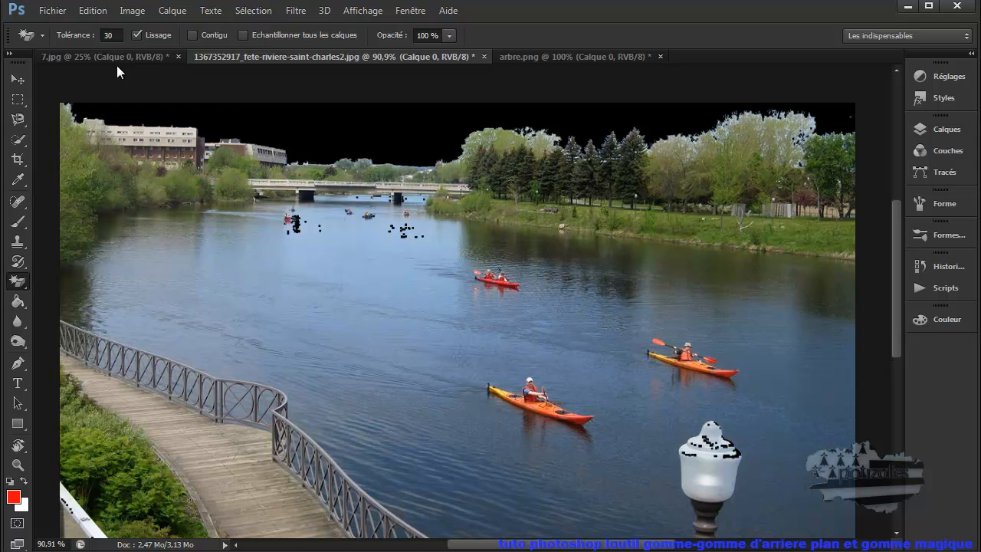
left_click(100, 14)
left_click(103, 26)
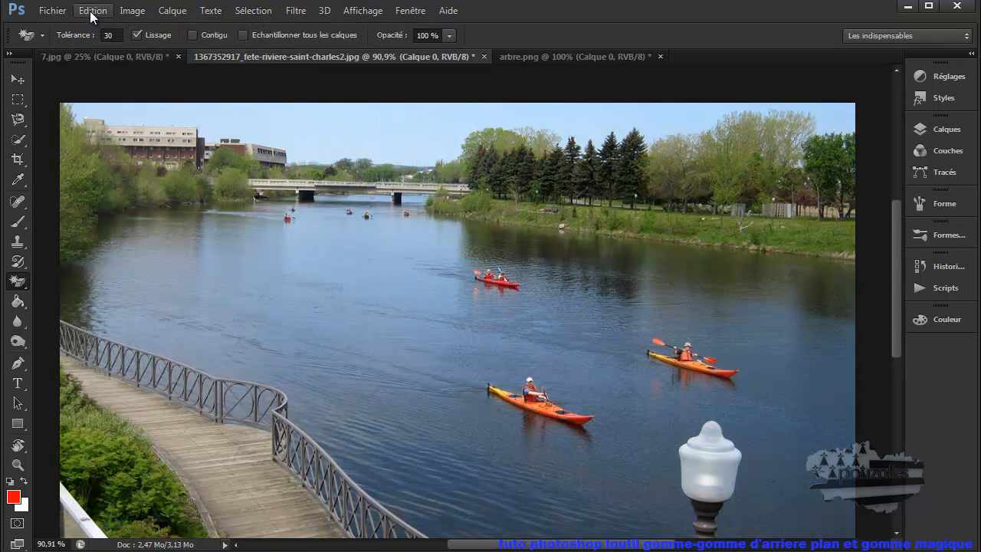
Step: Set the Magic Eraser tolerance to 47 and erase the sky of the river photo
left_click(110, 36)
left_click(281, 115)
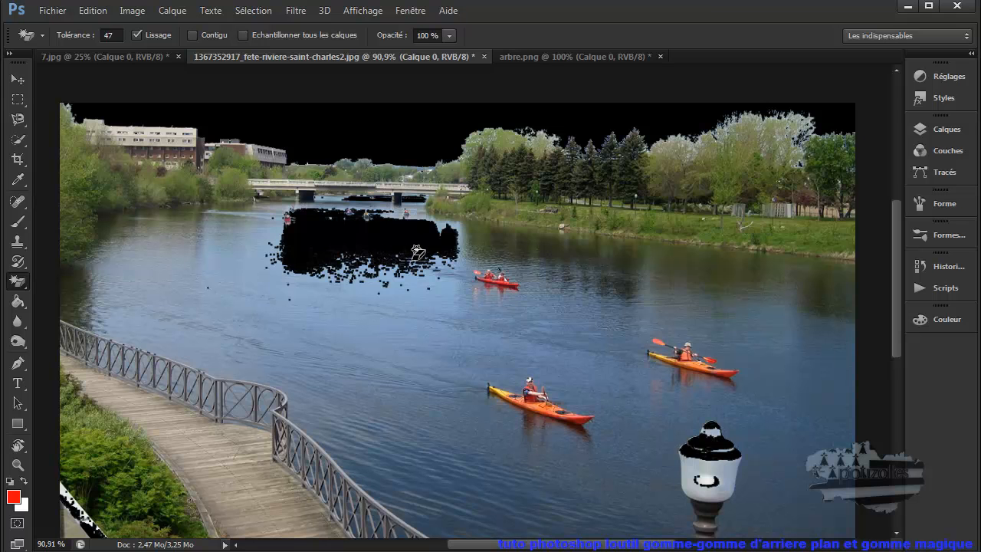
Step: Switch to arbre.png and erase the blue sky, the clouds and the remaining light blue patches with the Magic Eraser
left_click(541, 57)
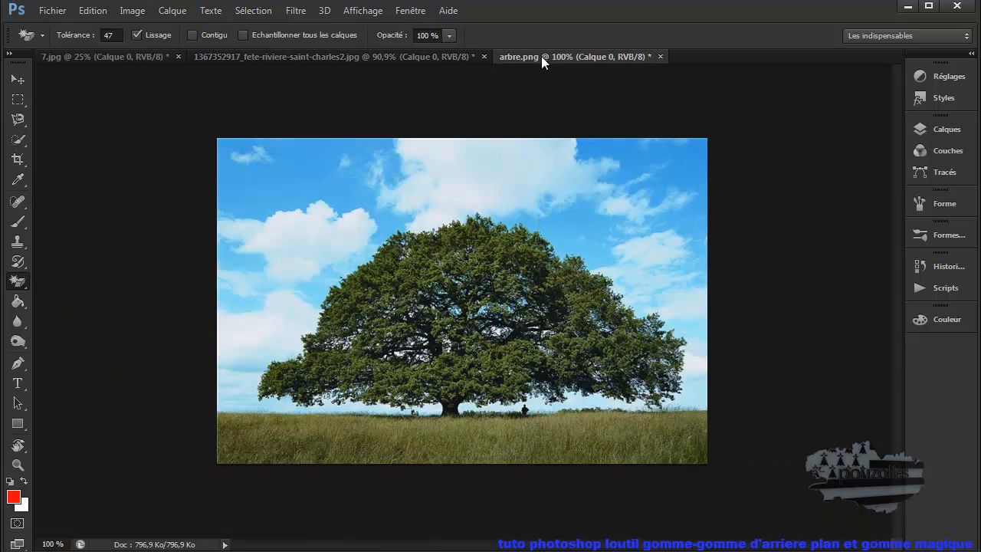
left_click(315, 183)
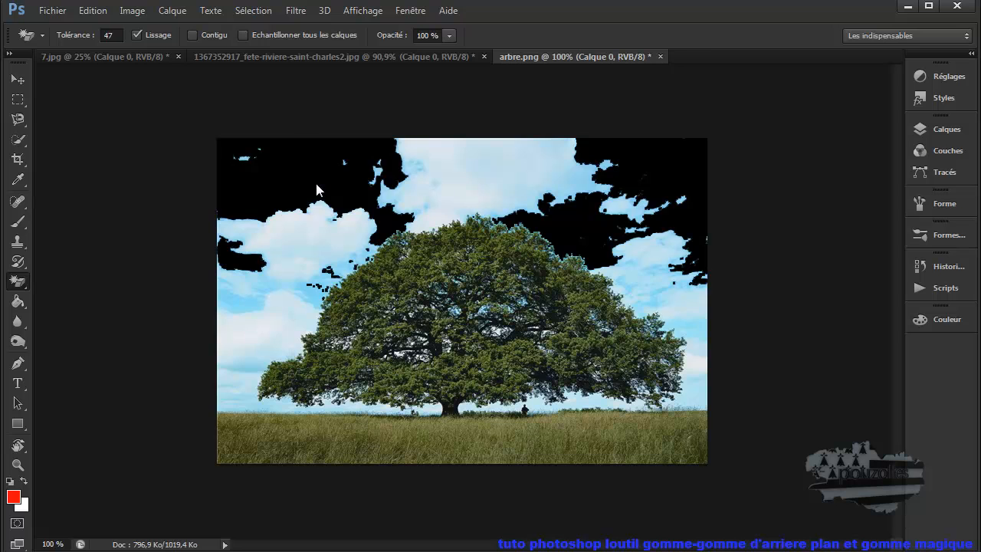
left_click(305, 226)
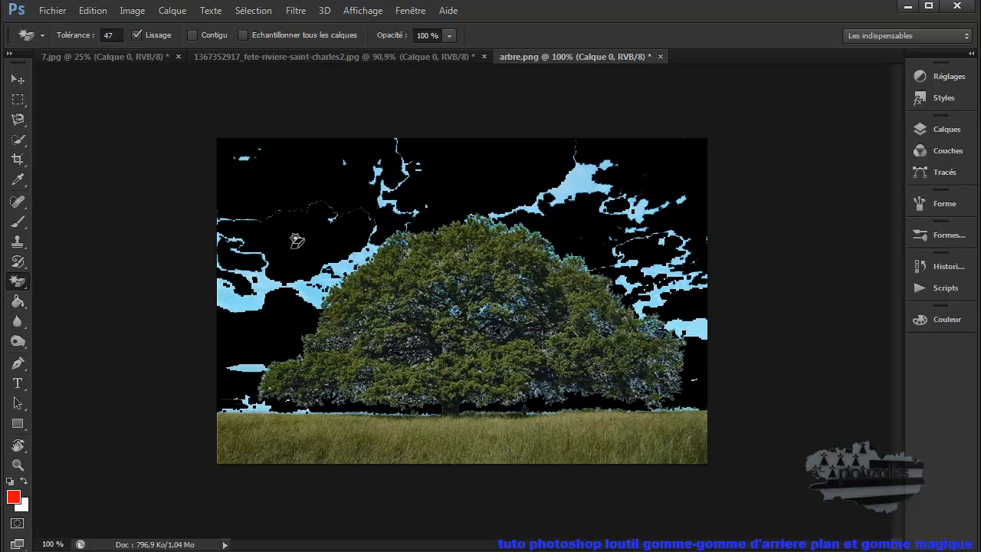
left_click(261, 289)
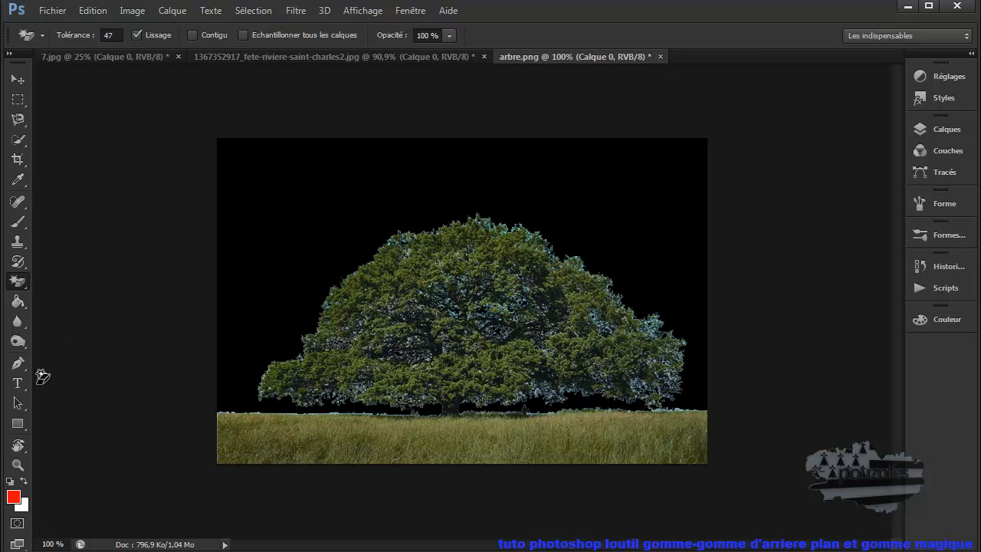
Step: Choose the Background Eraser and erase the blue sky fringes along the crown and between the leaves of the tree at 47% tolerance
left_click(18, 281)
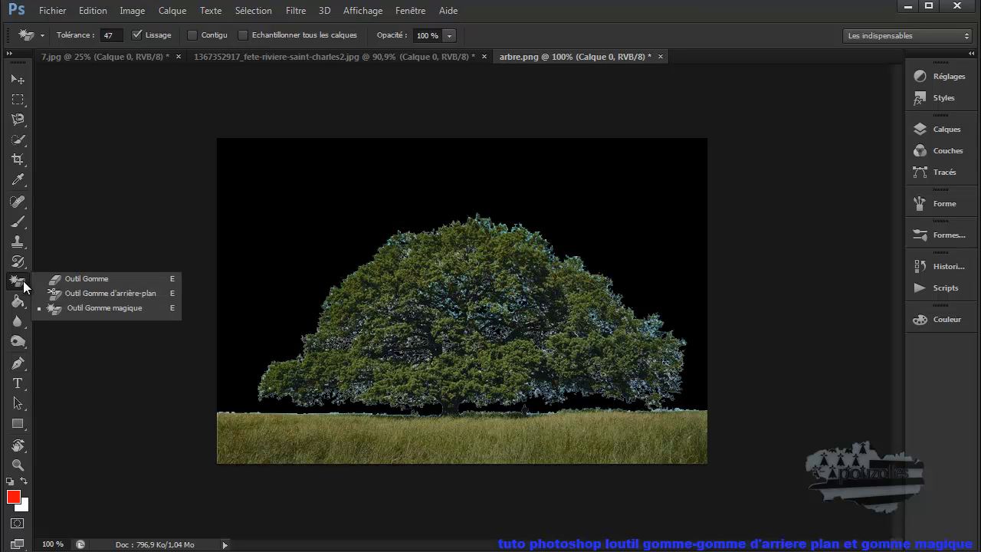
left_click(79, 294)
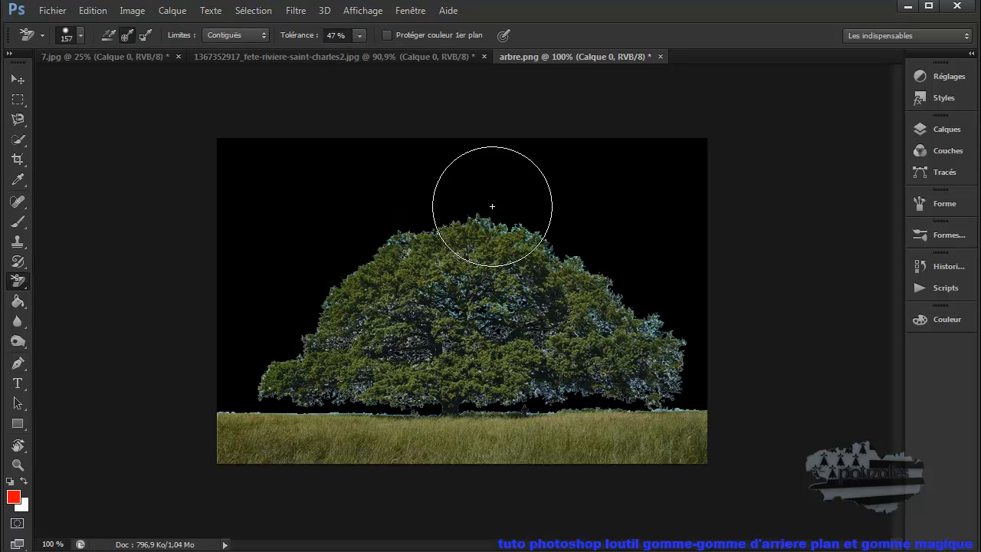
left_click(549, 268)
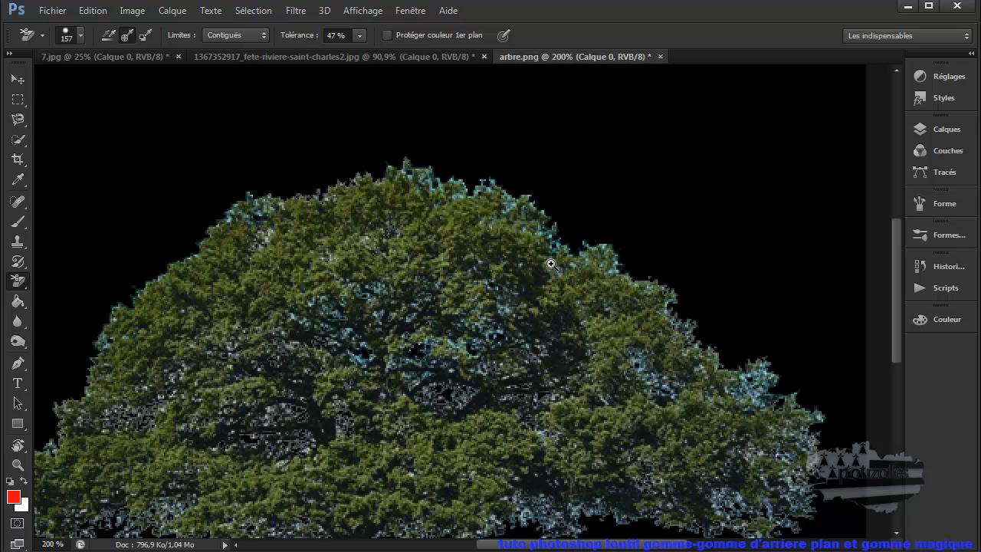
left_click(564, 243)
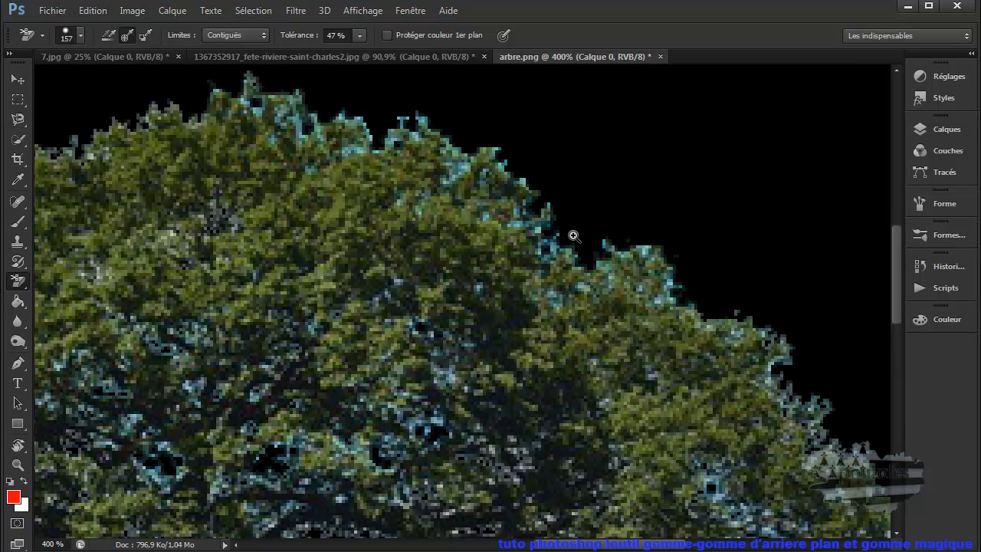
left_click(573, 235)
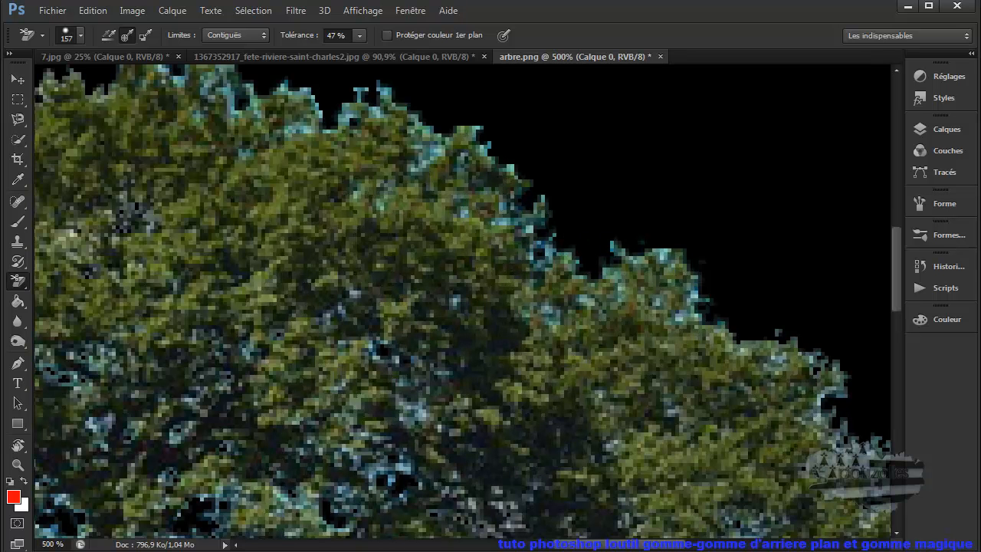
left_click(397, 144)
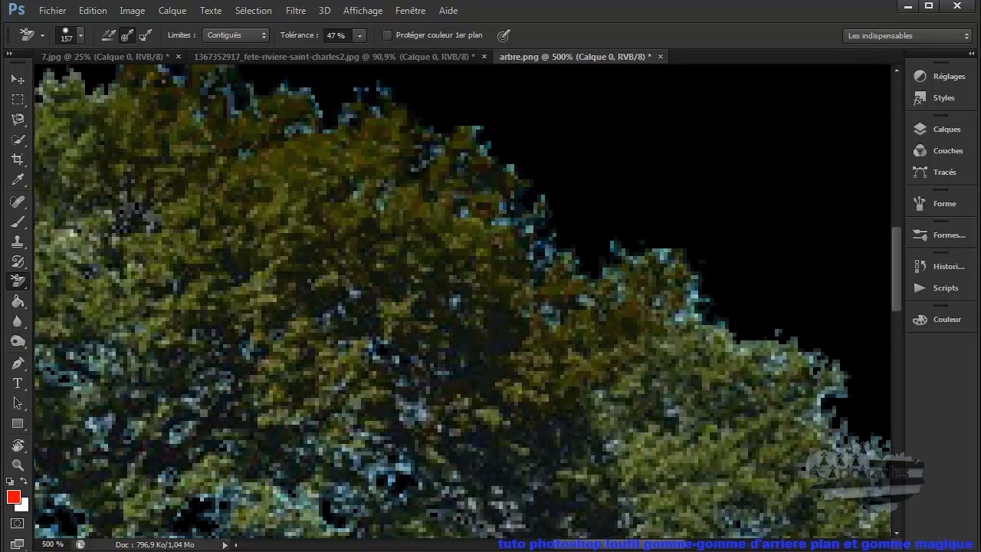
left_click(675, 372)
left_click(803, 426)
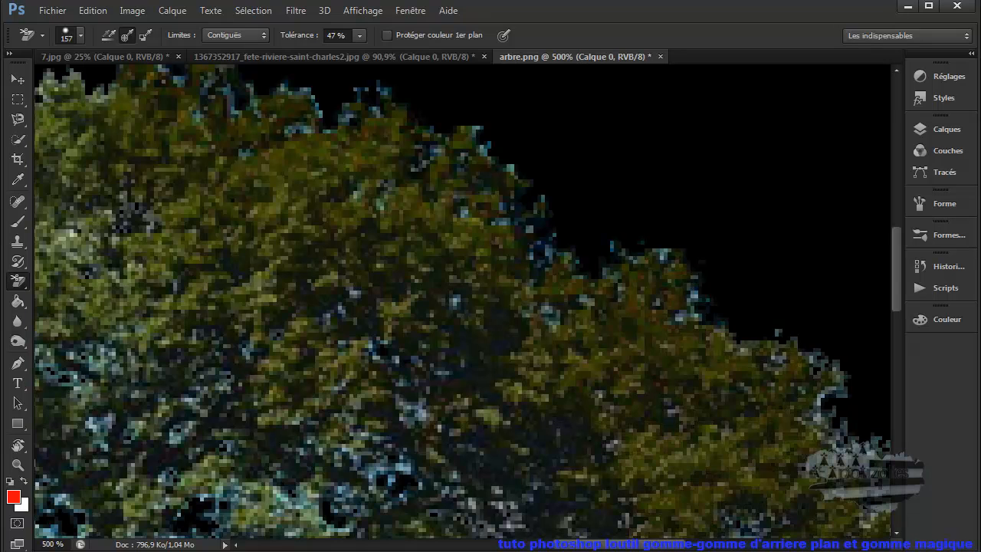
left_click(66, 247)
left_click(254, 297)
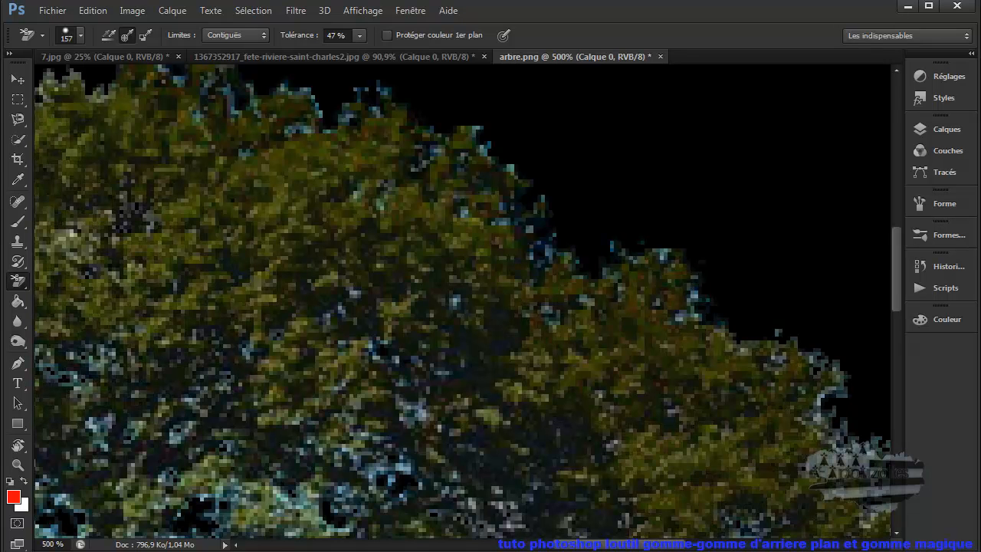
left_click(239, 518)
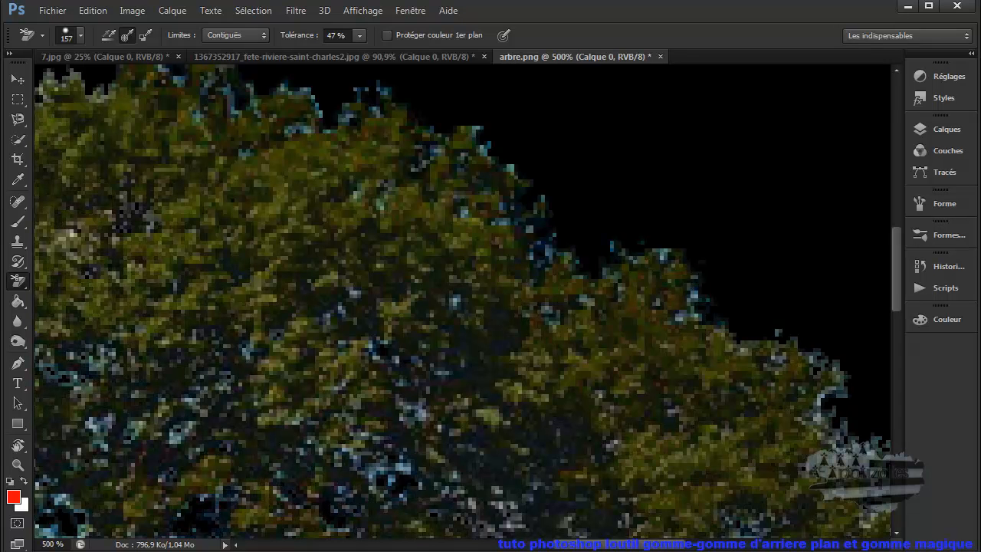
left_click(837, 423)
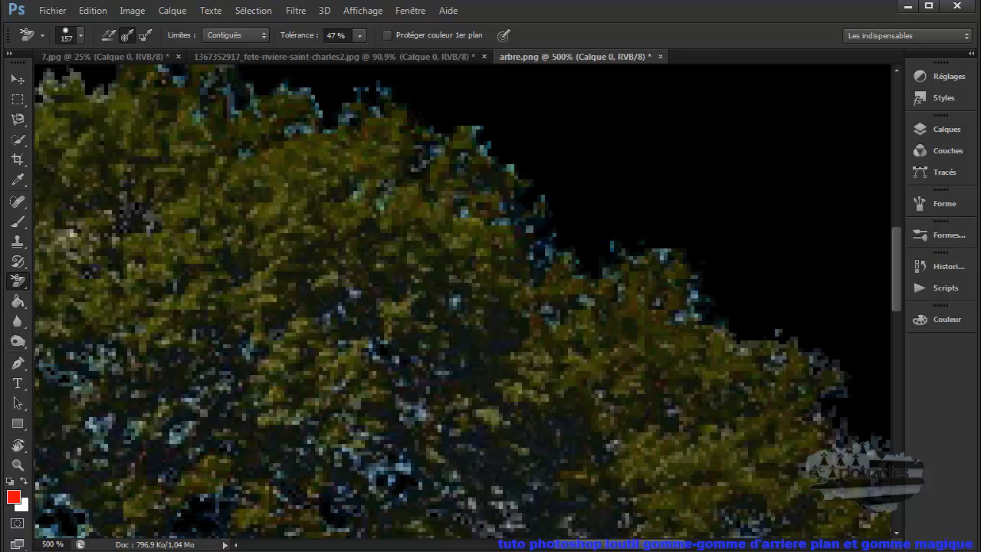
scroll(459, 295, "down", 8)
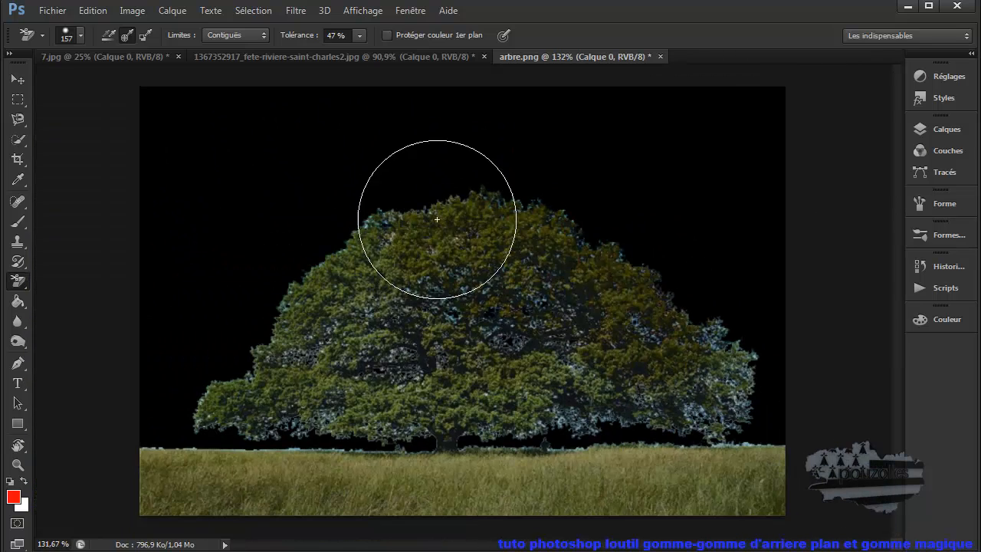
Step: Compare the house photo 7.jpg with arbre.png, ending on the house photo
left_click(130, 58)
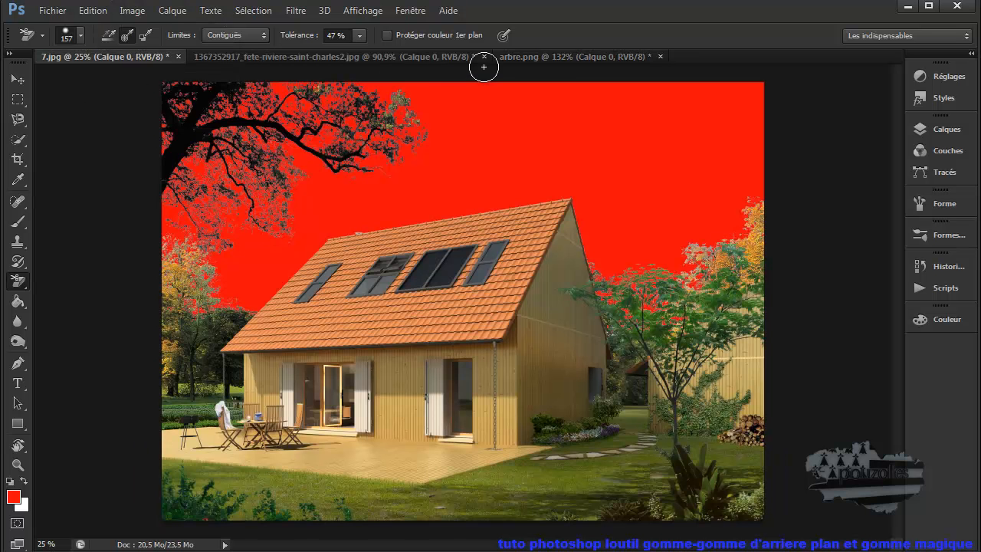
left_click(546, 57)
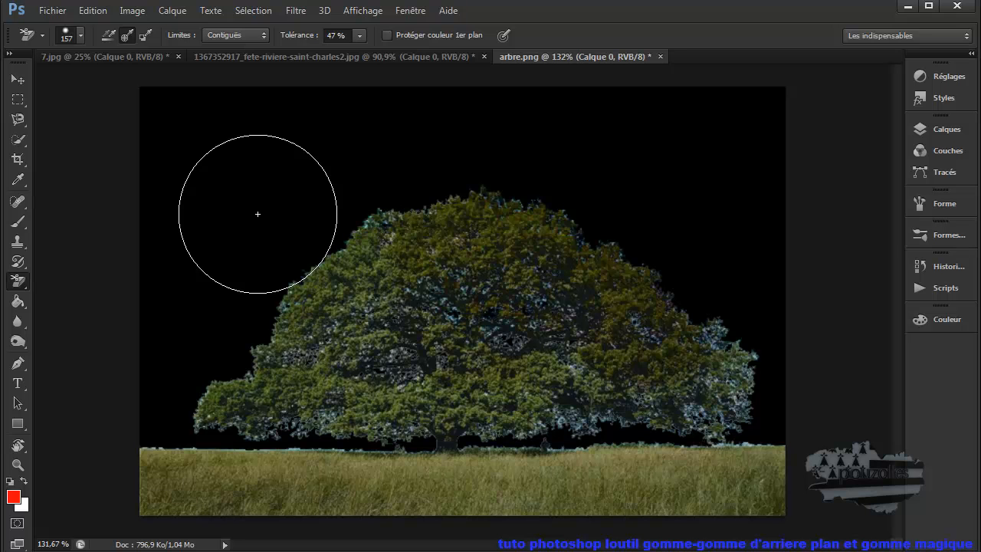
left_click(126, 56)
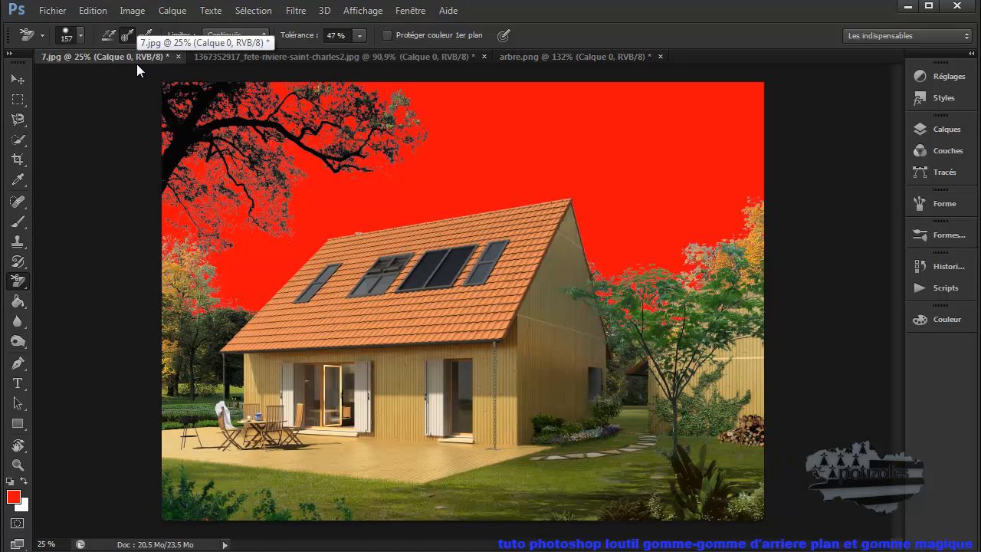
Step: Go through the Eyedropper and eraser tool variants and make the Magic Eraser the active tool
left_click(22, 285)
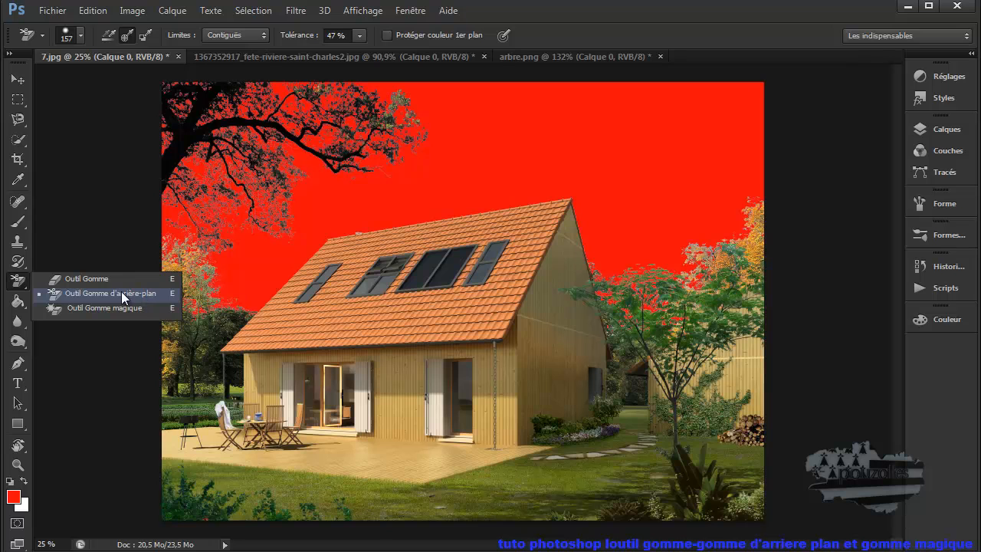
left_click(25, 180)
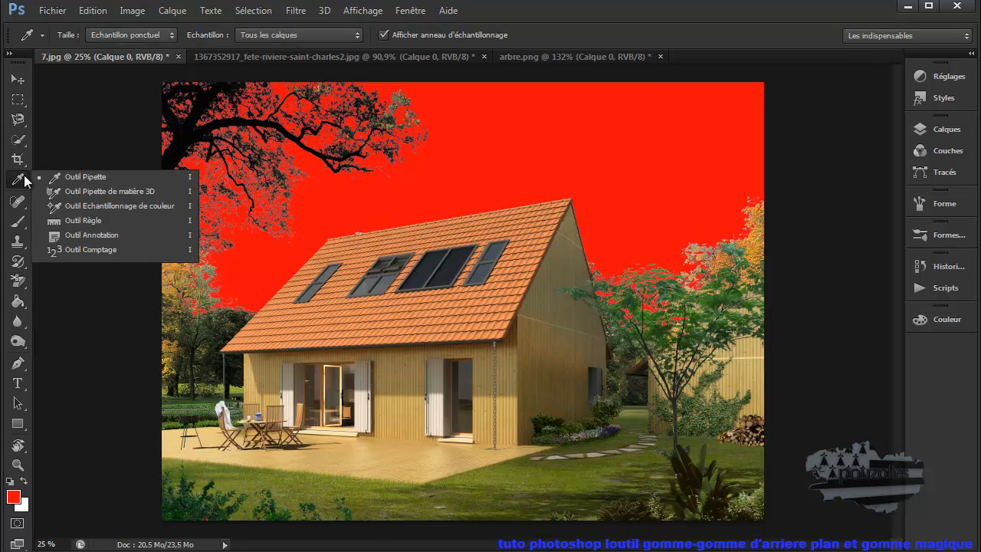
left_click(25, 180)
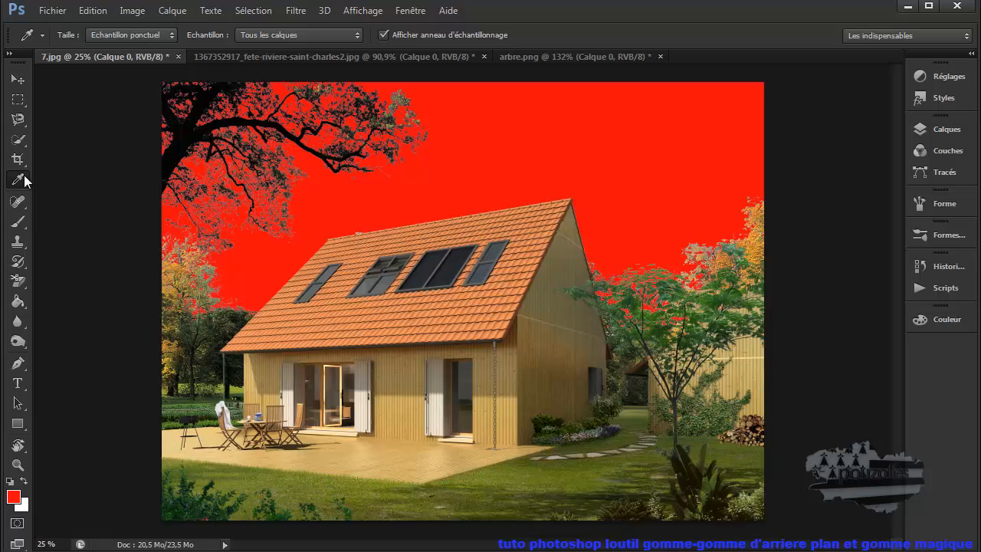
left_click(18, 281)
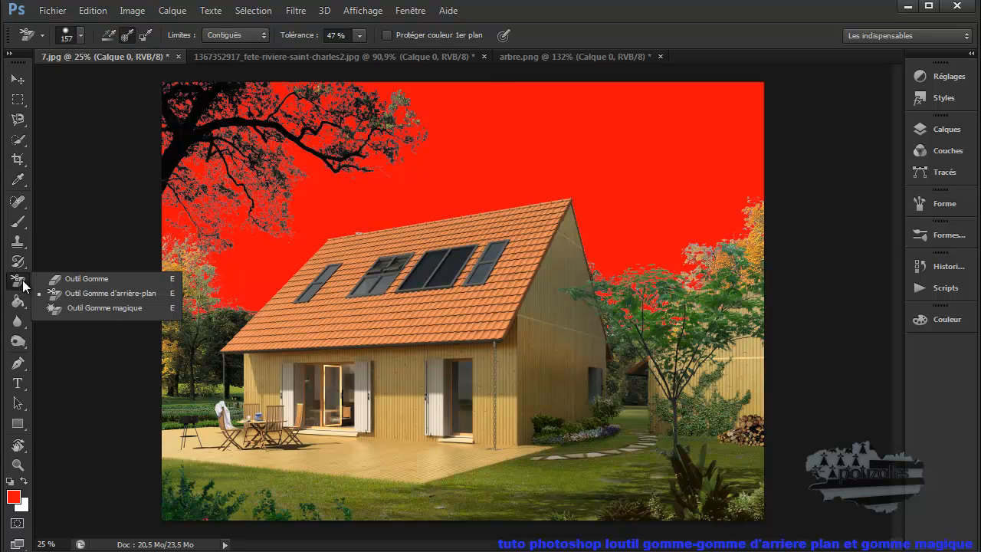
left_click(82, 278)
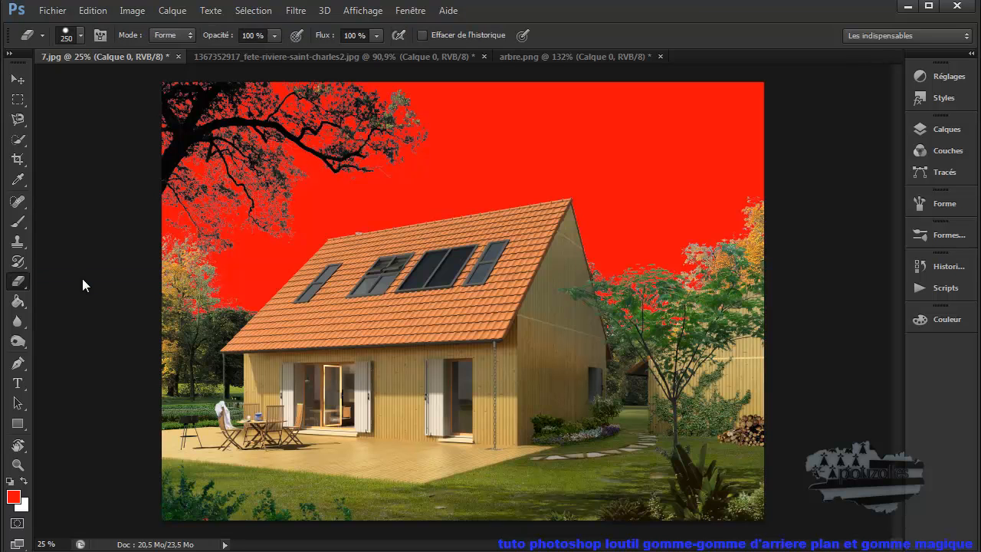
left_click(25, 280)
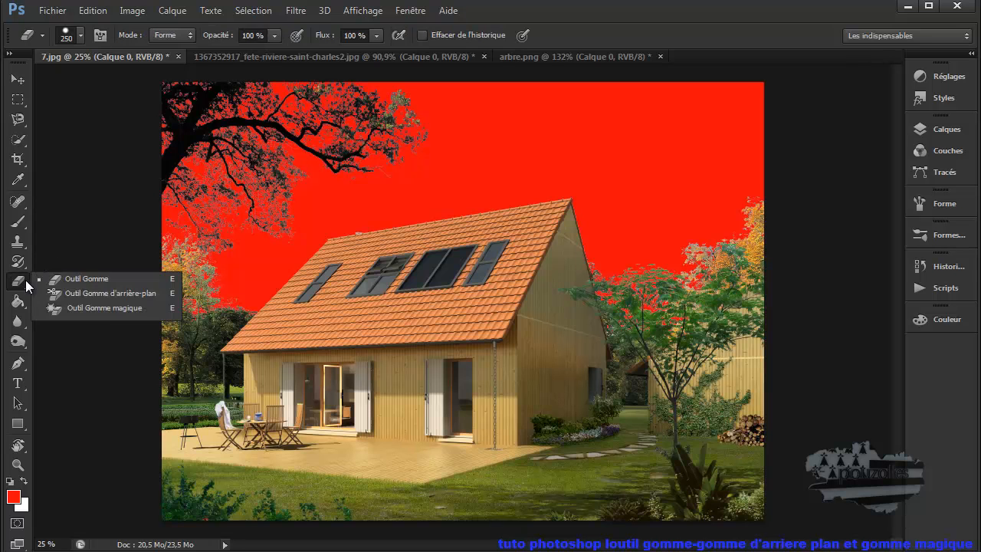
left_click(102, 307)
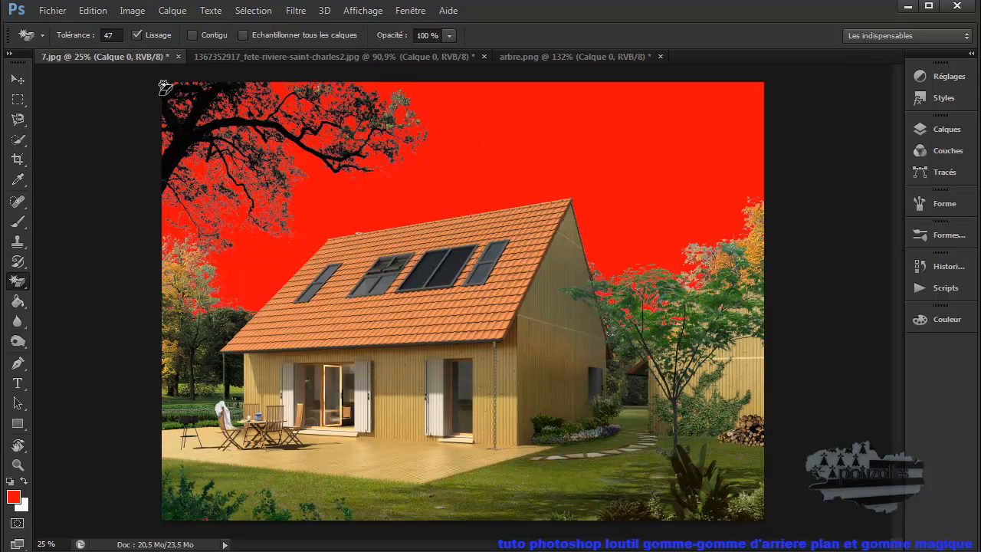
Step: Fill the house layer with History in Normal mode at 100% opacity, and repeat the same fill
left_click(85, 11)
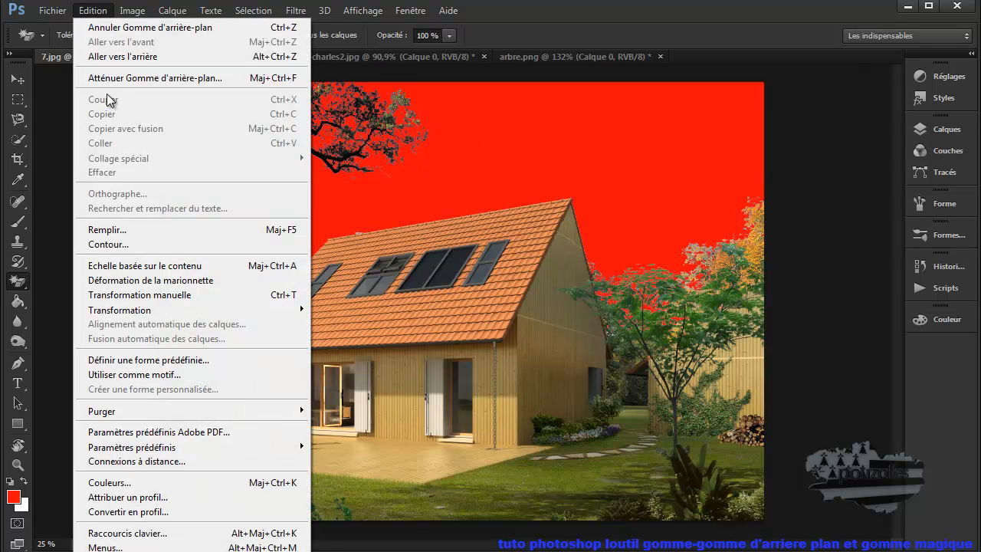
left_click(120, 230)
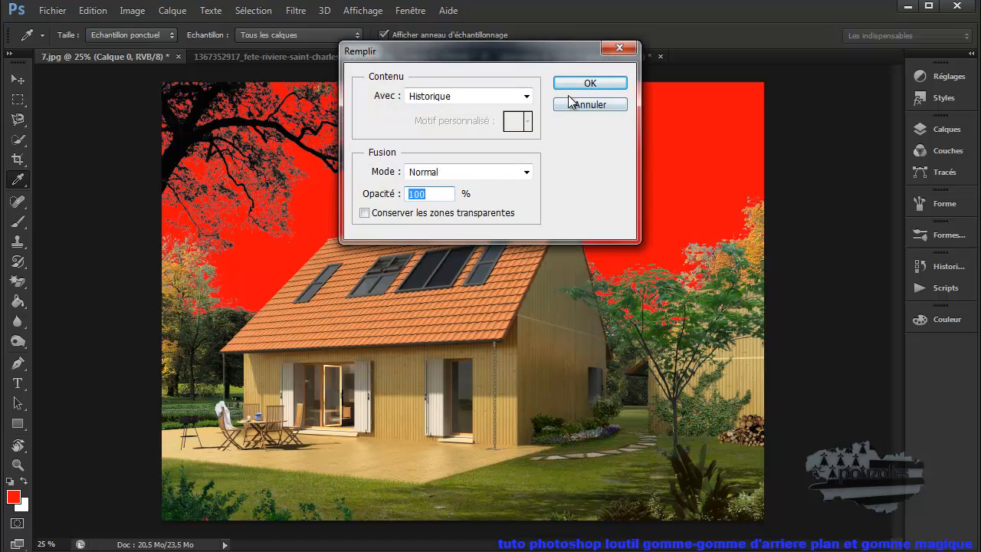
left_click(594, 86)
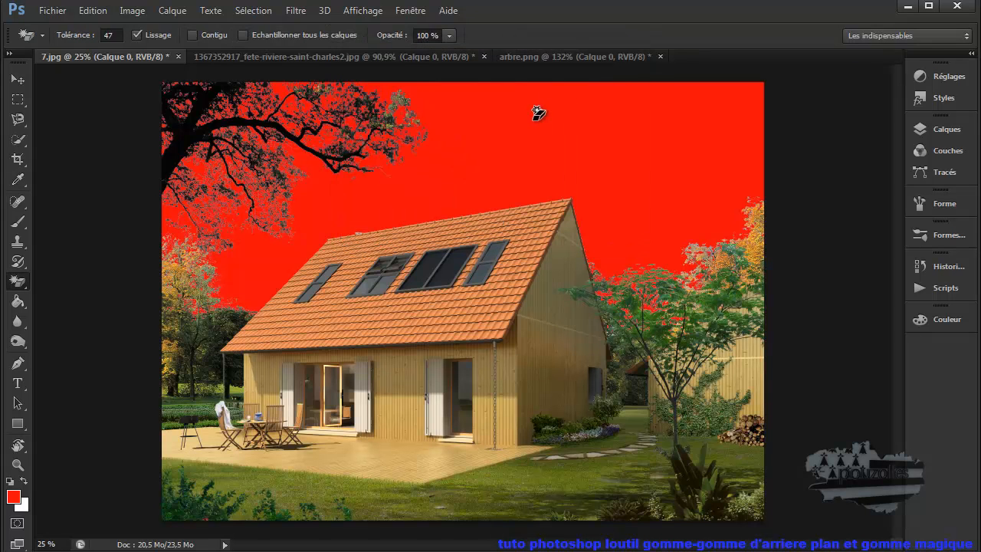
left_click(93, 11)
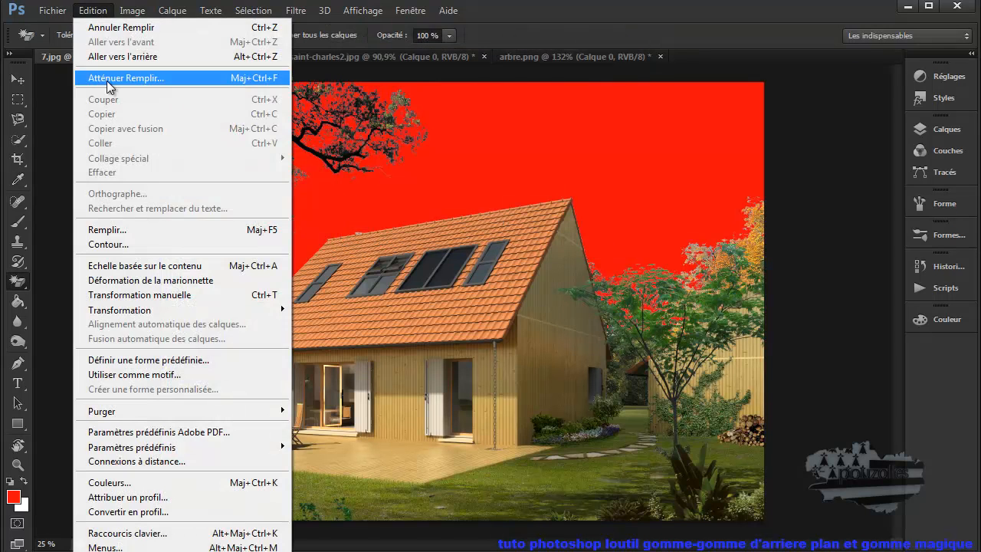
left_click(117, 232)
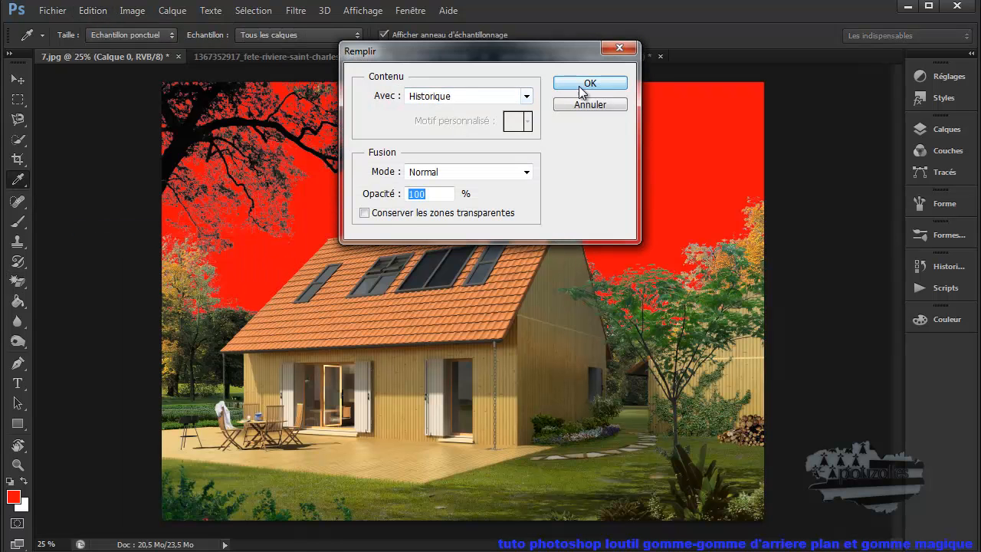
left_click(587, 83)
key("e")
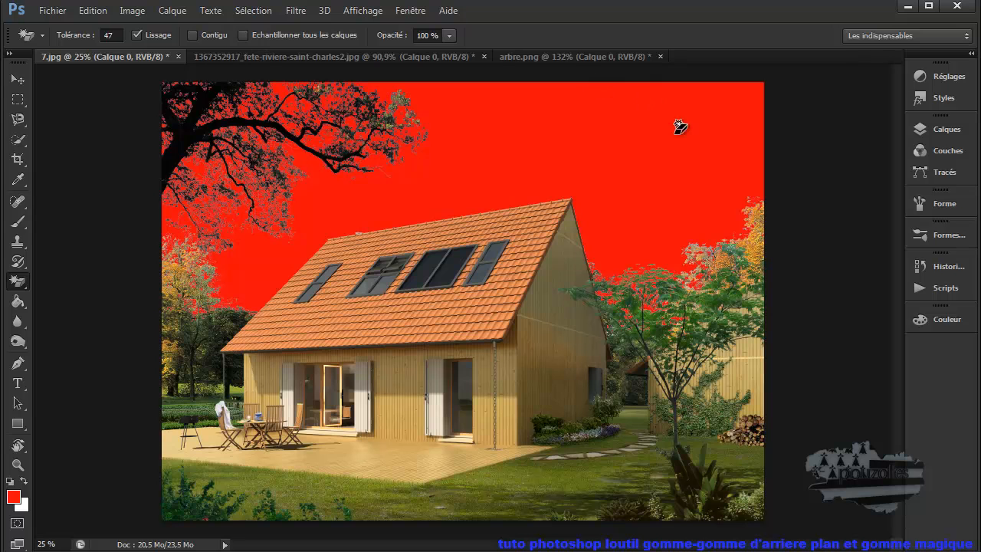
Step: Disable the layer mask of Calque 0 in the house photo and make the layer's image active instead of the mask
left_click(947, 130)
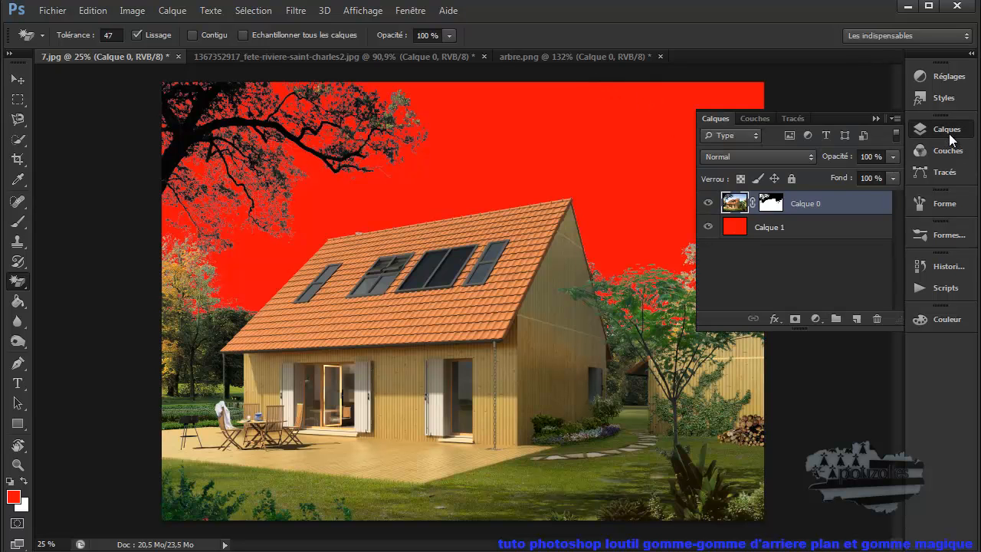
left_click(776, 205, "alt")
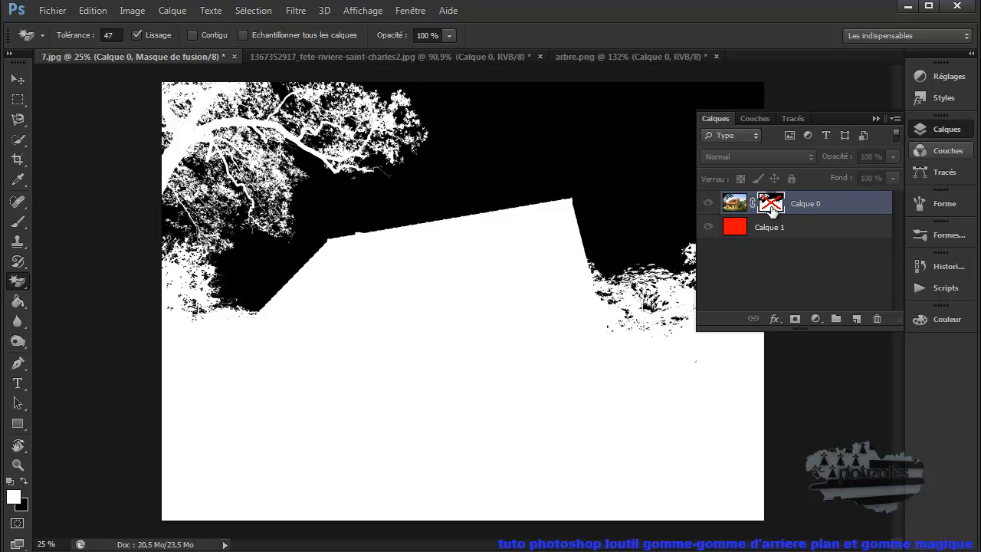
left_click(733, 205)
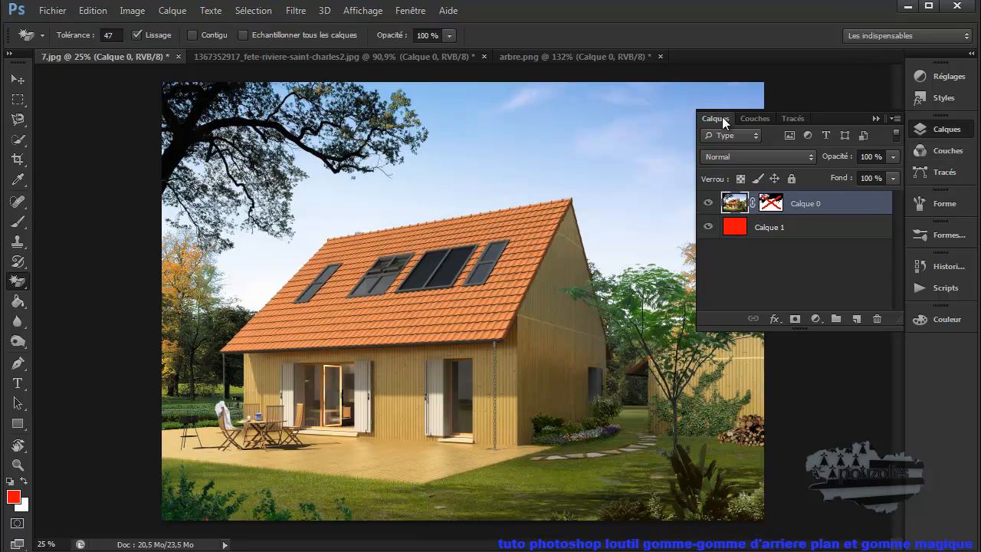
left_click(875, 118)
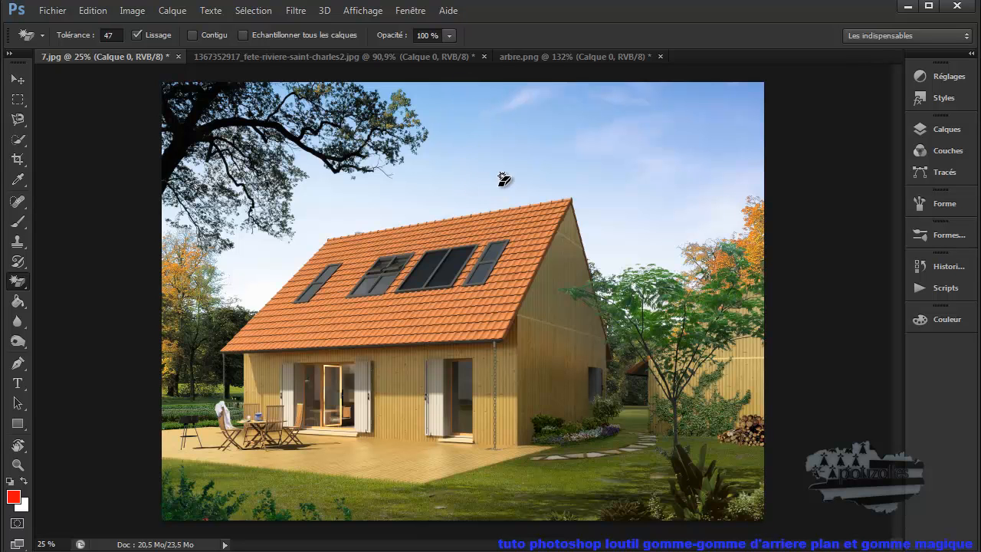
left_click(321, 55)
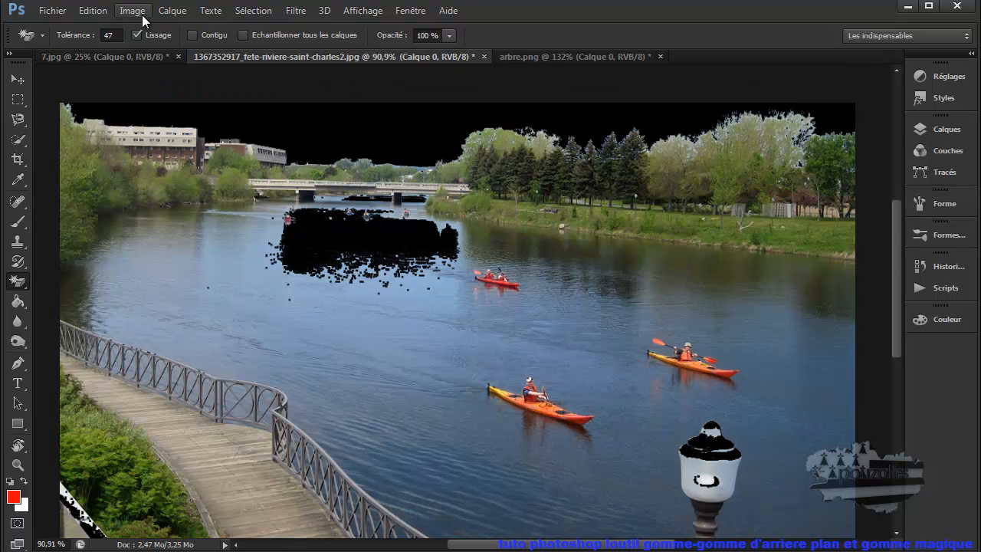
left_click(93, 10)
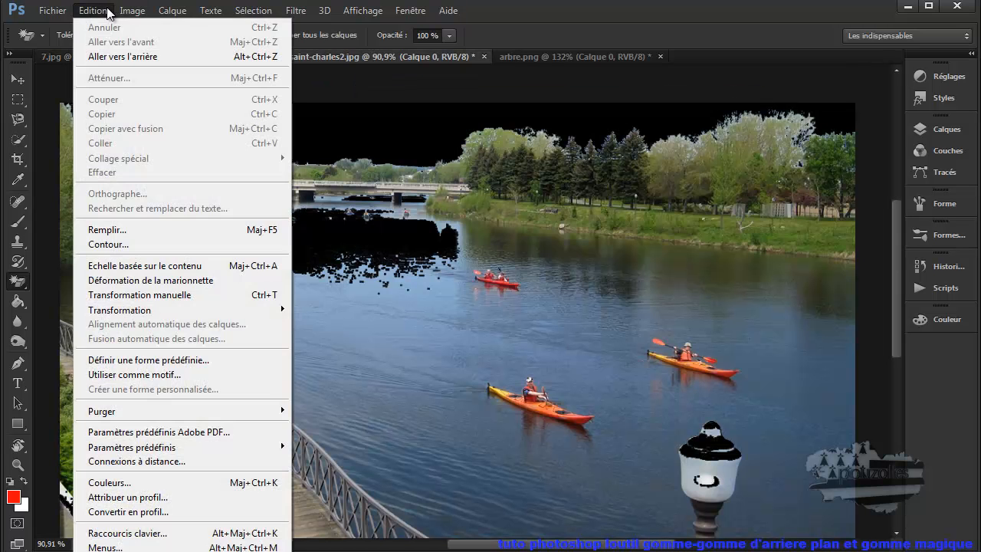
left_click(105, 230)
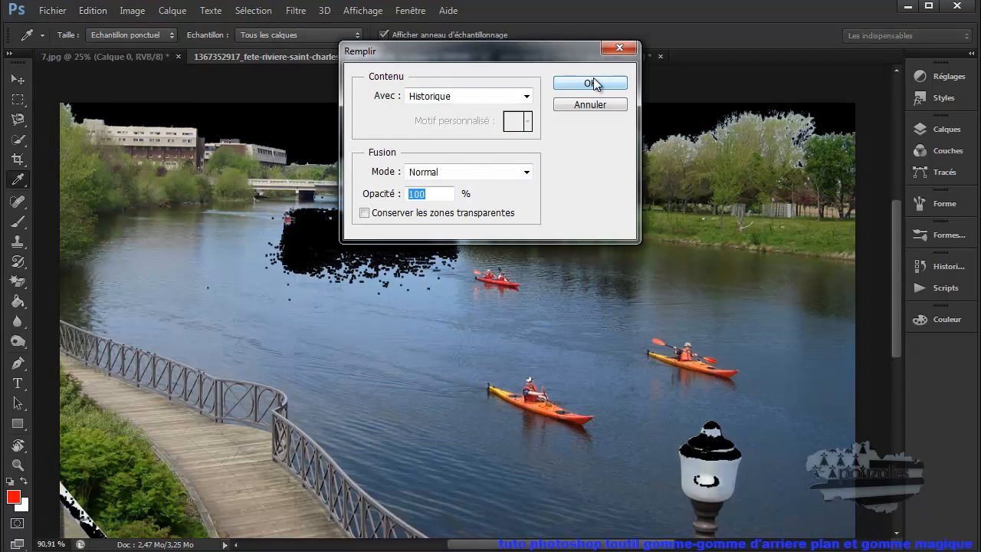
left_click(592, 82)
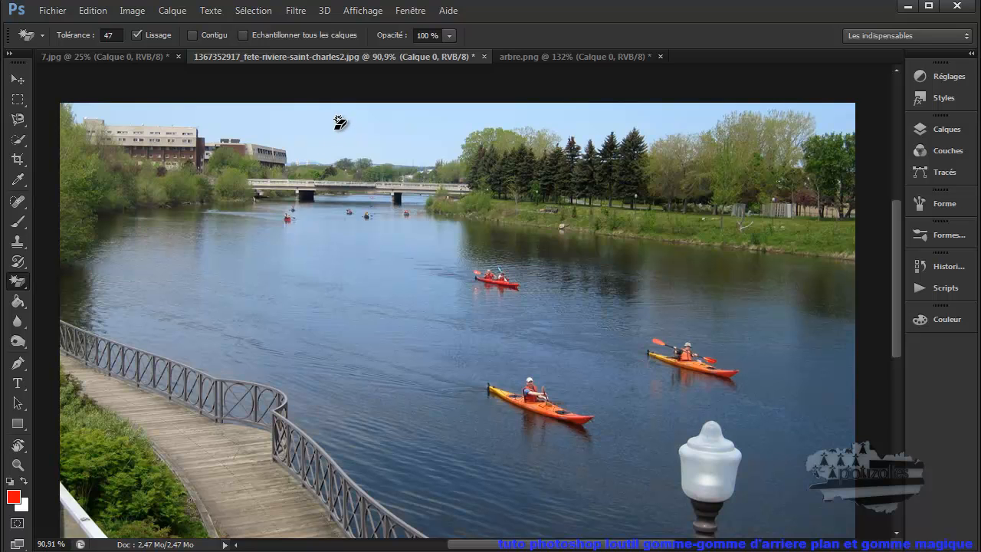
Step: Restore the sky in the river photo and run the Background Eraser over it at 47% tolerance
key("ctrl+z")
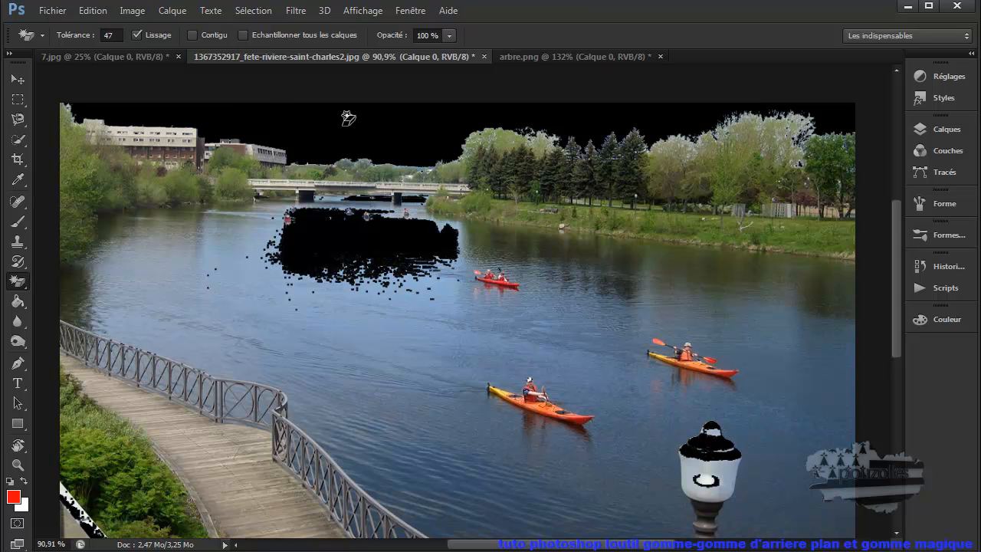
left_click(19, 289)
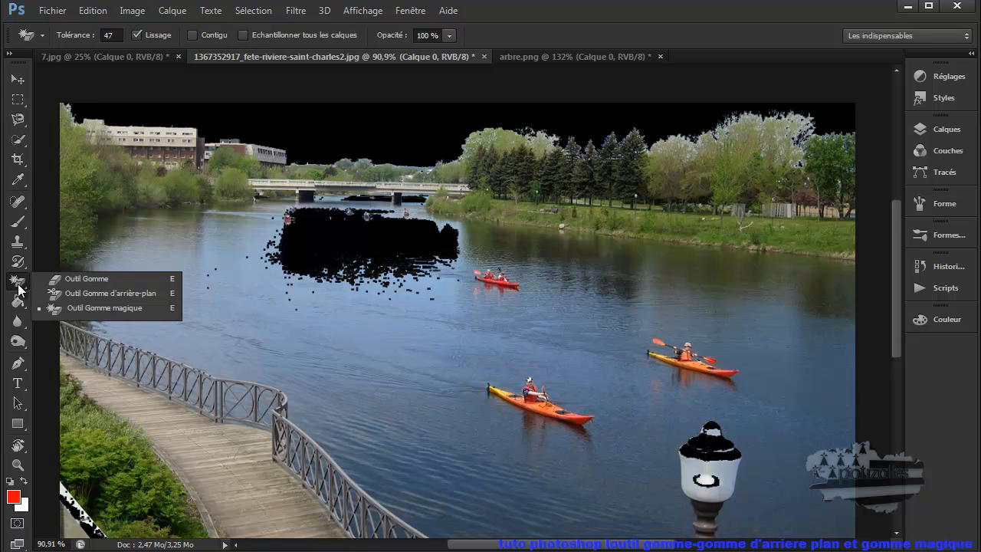
left_click(106, 293)
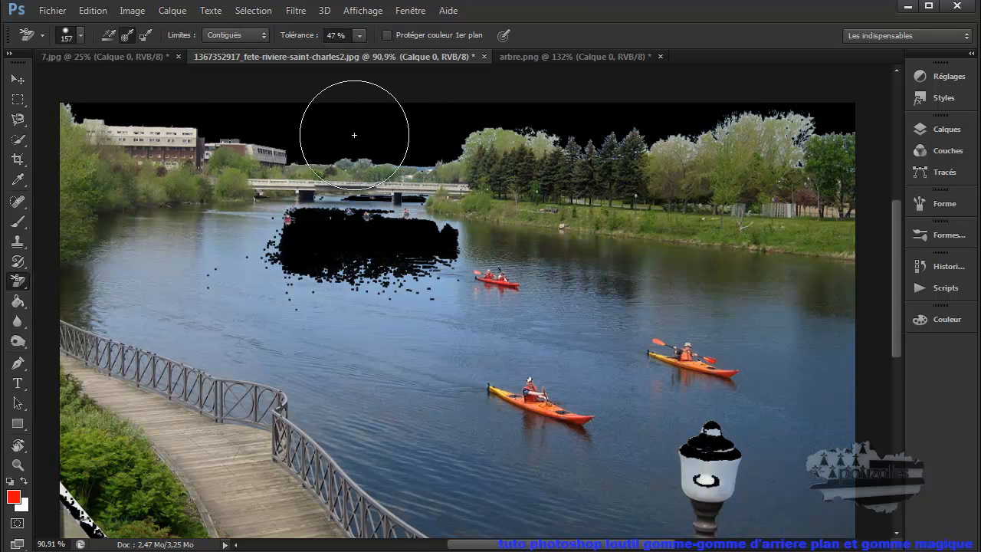
left_click(93, 9)
left_click(145, 26)
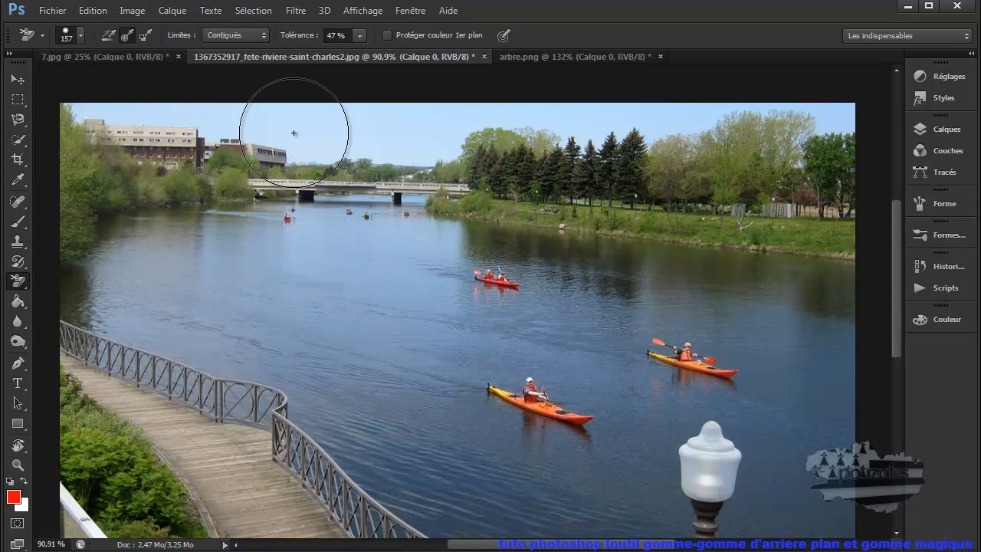
mouse_move(316, 145)
left_mouse_down()
mouse_move(442, 140)
mouse_move(172, 122)
mouse_move(699, 131)
mouse_move(592, 131)
mouse_move(806, 121)
mouse_move(702, 117)
mouse_move(817, 106)
mouse_move(848, 125)
mouse_move(653, 180)
mouse_move(672, 124)
mouse_move(710, 105)
mouse_move(836, 102)
mouse_move(841, 110)
mouse_move(821, 102)
mouse_move(629, 111)
mouse_move(540, 103)
mouse_move(619, 116)
mouse_move(526, 101)
mouse_move(417, 120)
mouse_move(304, 115)
mouse_move(345, 127)
mouse_move(347, 138)
mouse_move(404, 148)
mouse_move(377, 153)
mouse_move(401, 151)
mouse_move(358, 148)
mouse_move(398, 142)
mouse_move(381, 141)
mouse_move(375, 102)
left_mouse_up()
Step: Switch to the tree photo arbre.png and fill it with History in Normal mode at 100% opacity
left_click(575, 55)
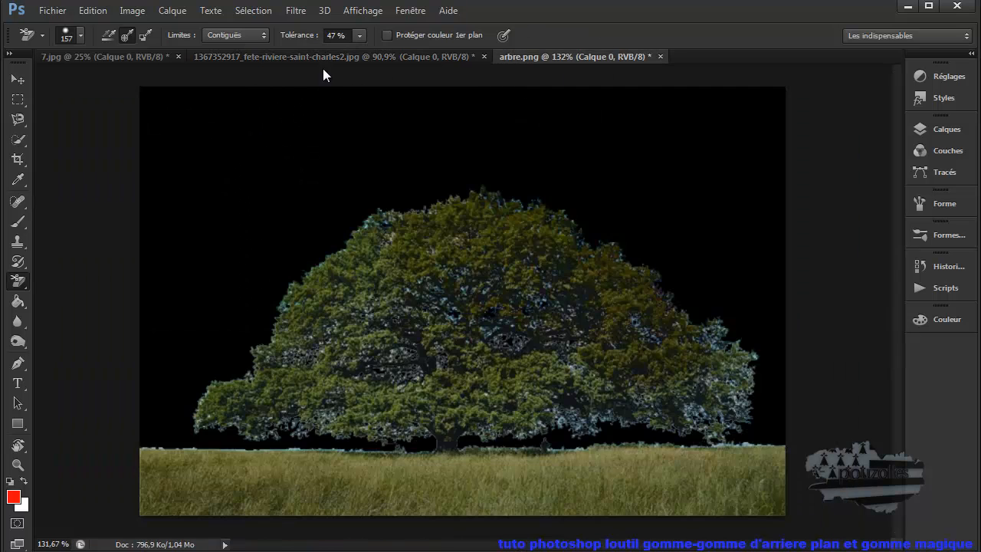
left_click(93, 11)
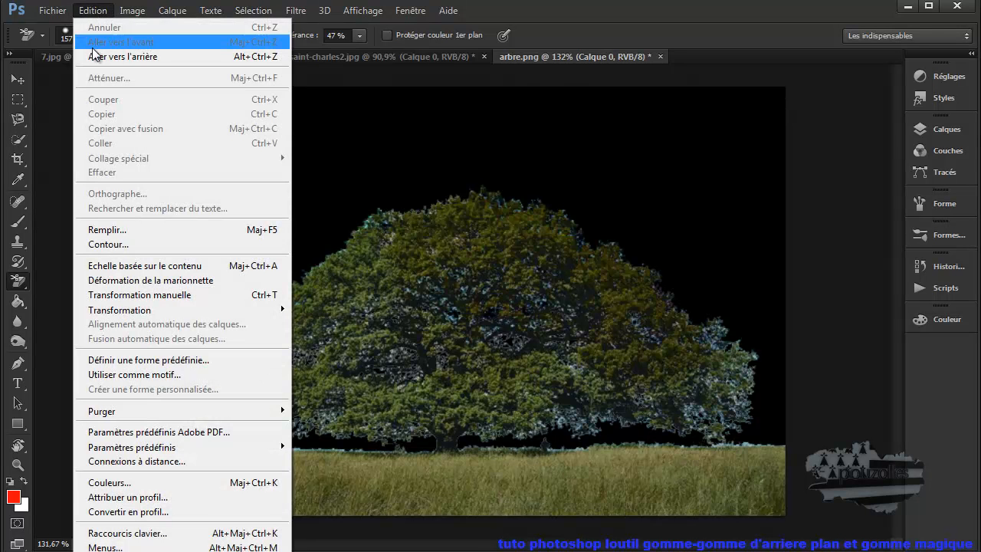
left_click(103, 230)
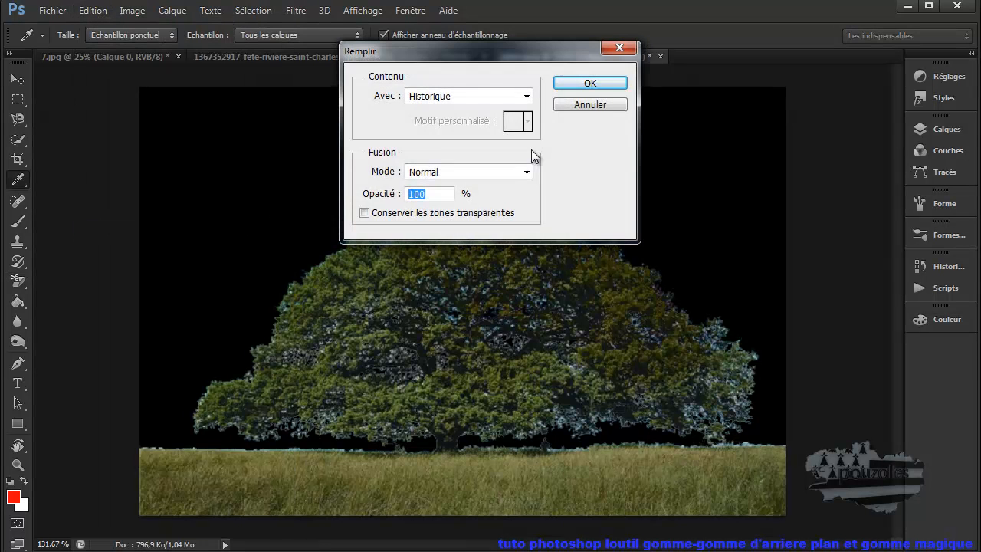
left_click(590, 84)
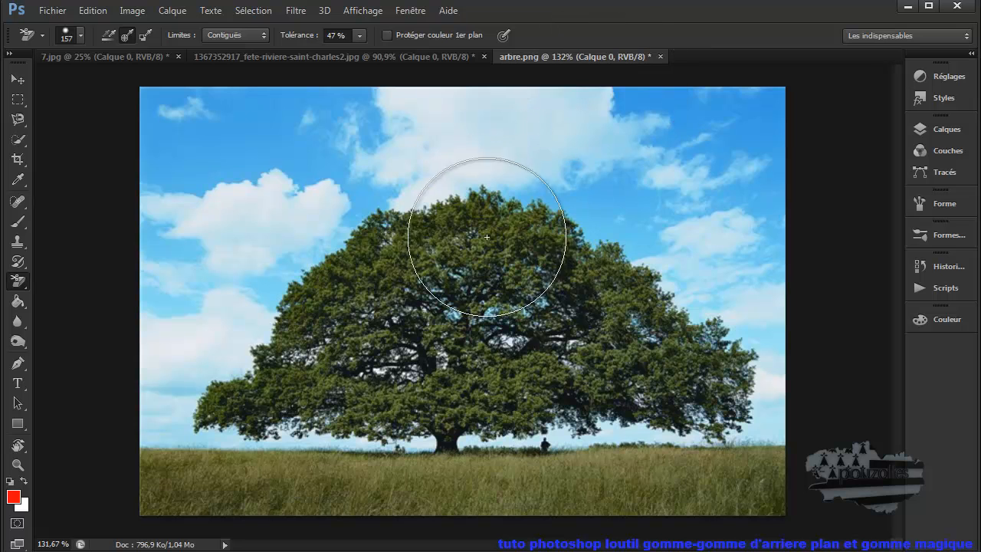
Step: Erase the clouds and blue sky beside the tree's left edge with the Background Eraser, size 157 and 47% tolerance
left_click(19, 281)
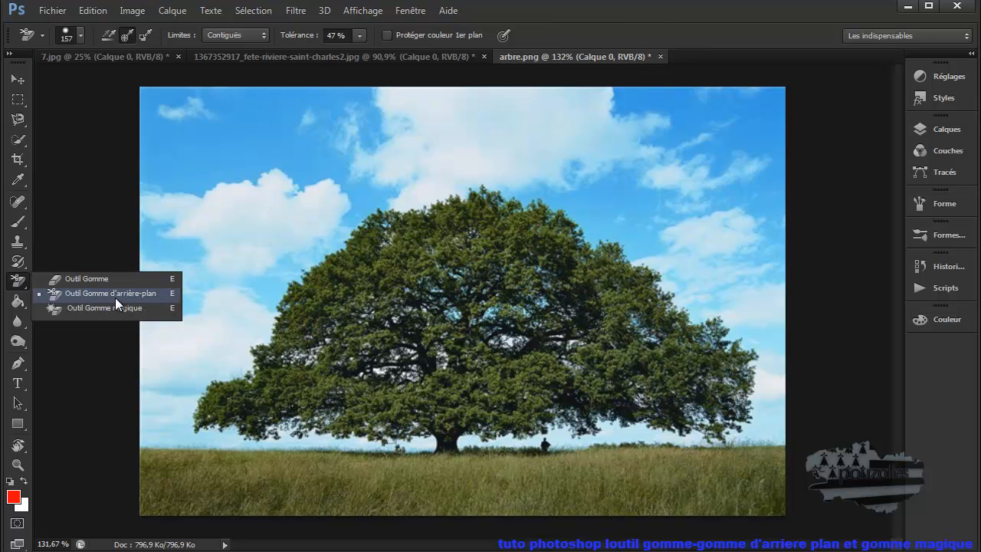
mouse_move(236, 190)
left_mouse_down()
mouse_move(331, 289)
mouse_move(378, 314)
mouse_move(393, 308)
mouse_move(244, 201)
mouse_move(338, 272)
left_mouse_up()
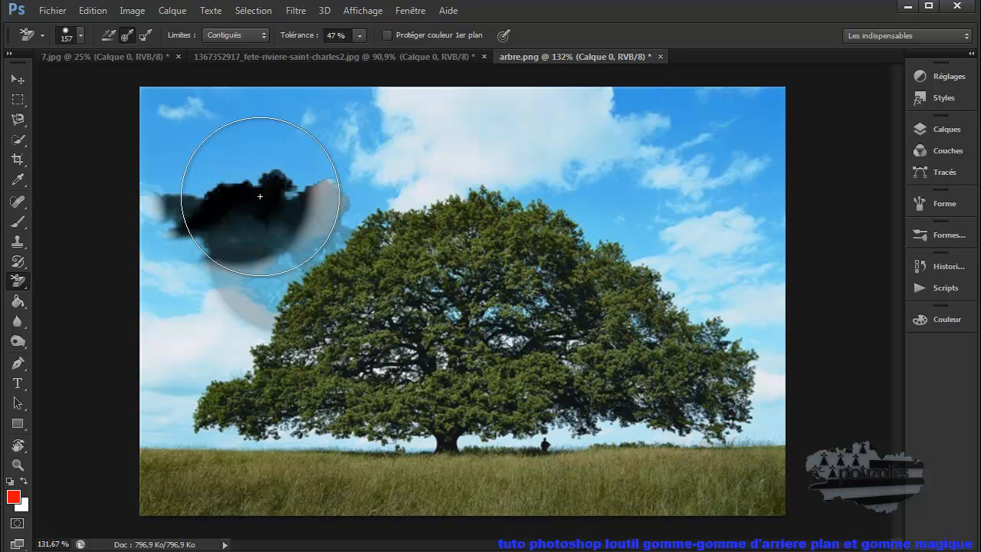
mouse_move(307, 151)
left_mouse_down()
mouse_move(272, 207)
mouse_move(273, 172)
mouse_move(279, 197)
mouse_move(338, 200)
mouse_move(258, 205)
mouse_move(257, 231)
mouse_move(262, 149)
mouse_move(256, 188)
mouse_move(226, 177)
mouse_move(225, 187)
mouse_move(269, 202)
mouse_move(296, 241)
mouse_move(316, 254)
mouse_move(332, 245)
mouse_move(298, 269)
mouse_move(268, 340)
mouse_move(265, 300)
left_mouse_up()
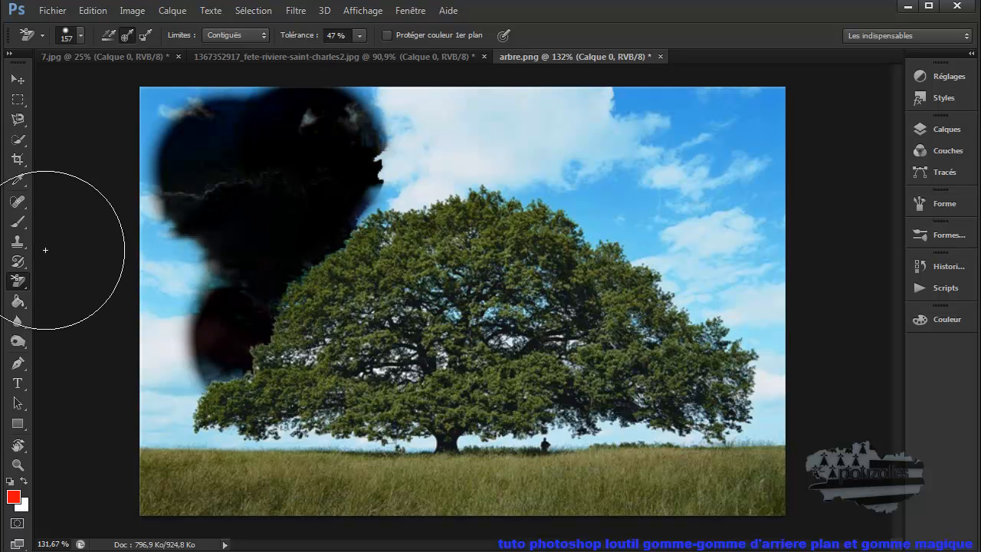
Step: With the Magic Eraser at tolerance 47, try erasing the foliage, undo it, and erase the white clouds and blue sky instead
right_click(24, 281)
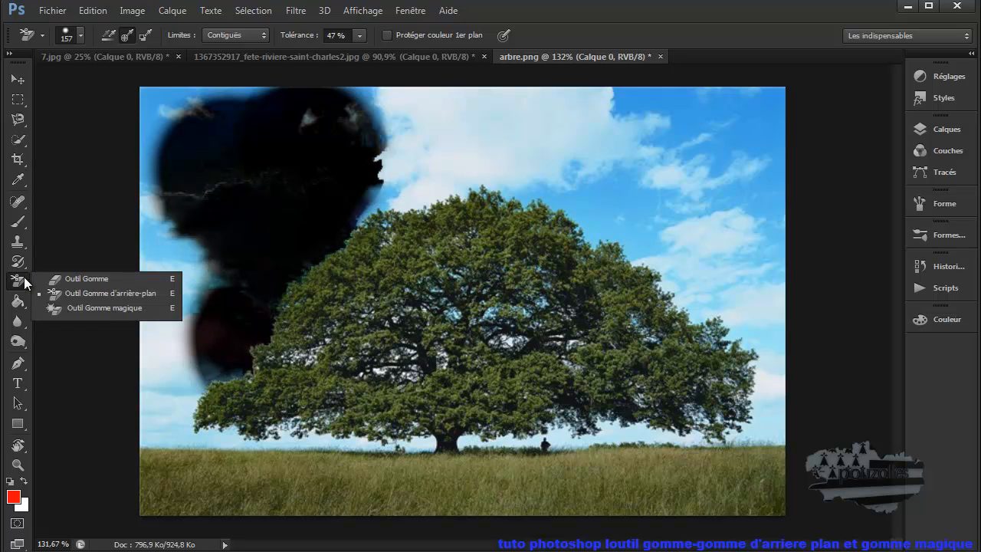
left_click(92, 306)
left_click(419, 204)
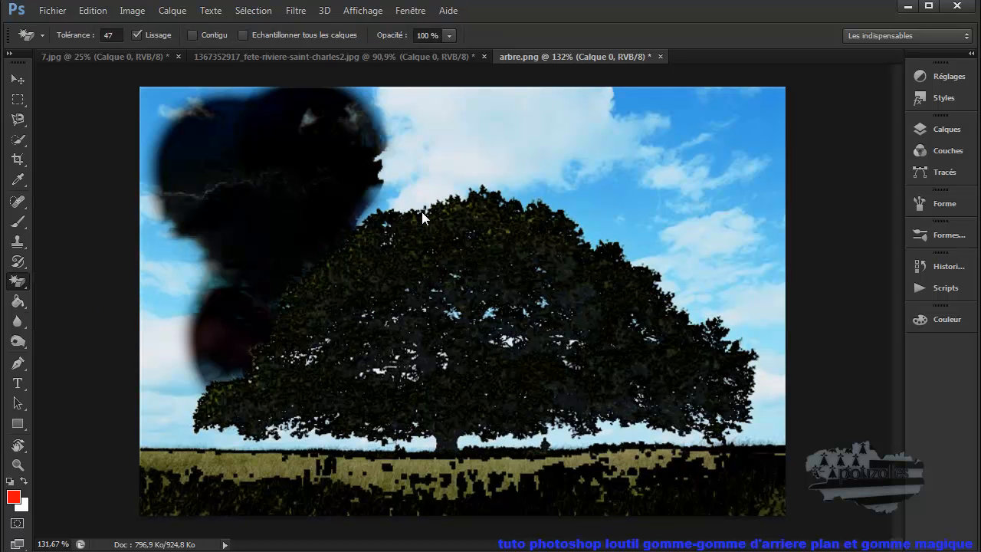
left_click(93, 10)
left_click(98, 25)
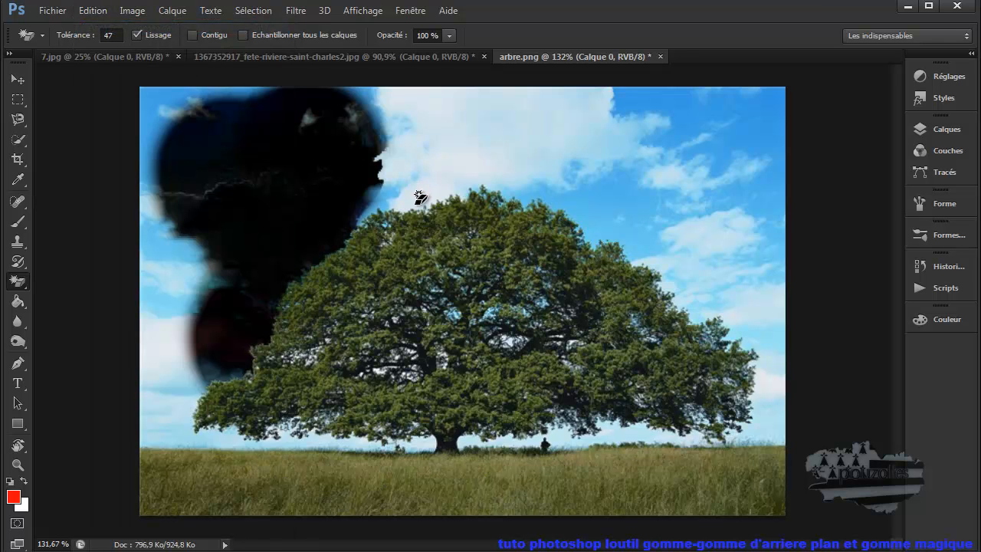
left_click(415, 204)
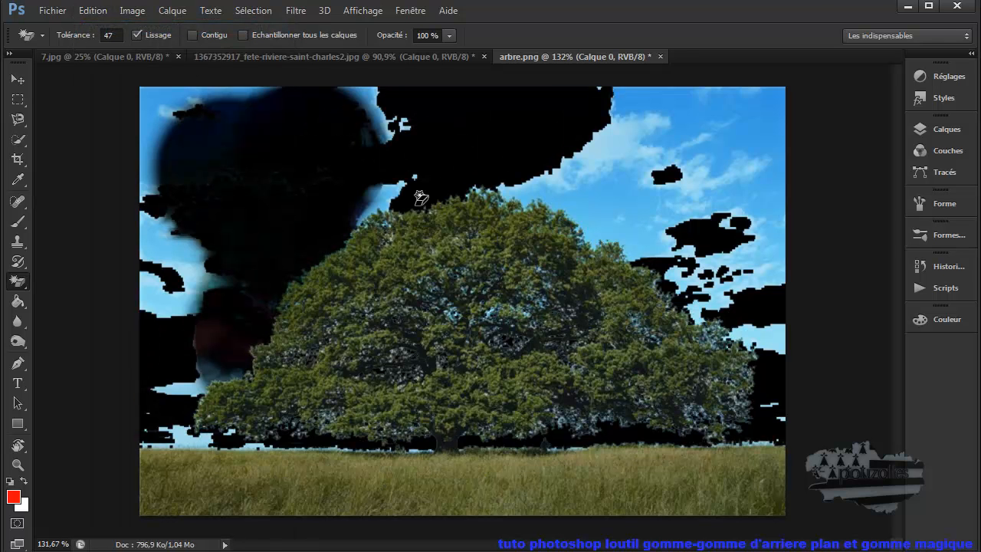
left_click(590, 198)
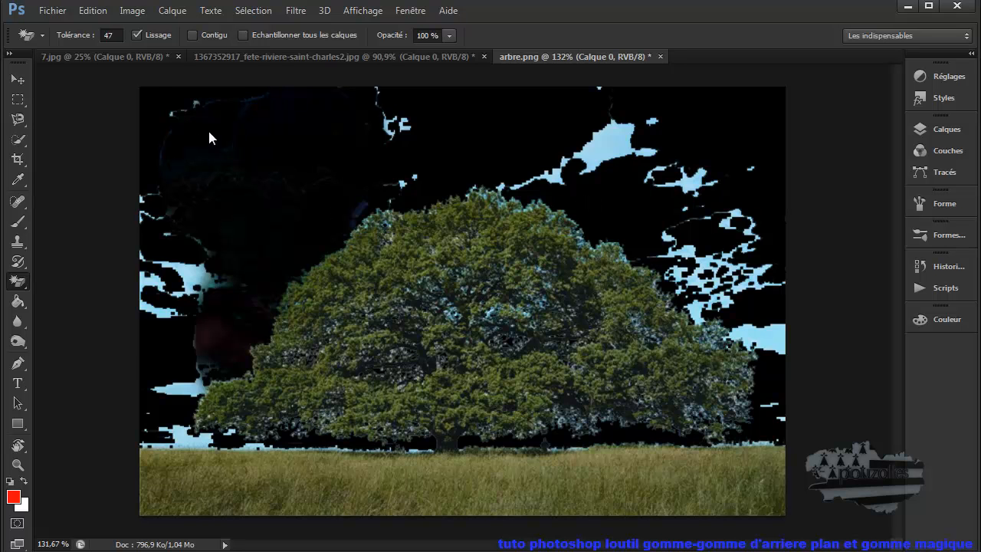
Step: Restore the tree photo by filling it with History in Normal mode at 100% opacity
left_click(93, 10)
left_click(92, 11)
left_click(93, 11)
left_click(92, 11)
left_click(92, 11)
left_click(96, 12)
left_click(96, 13)
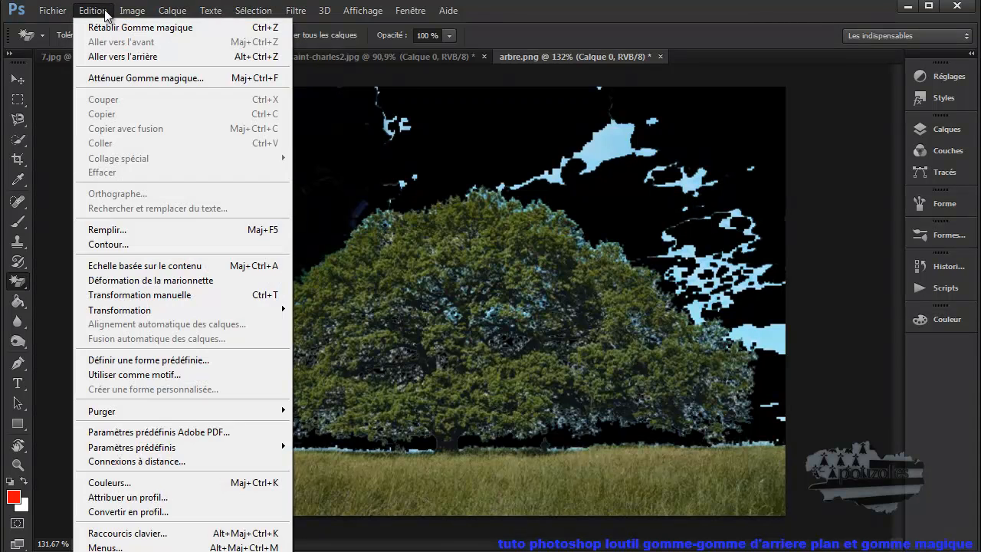
mouse_move(125, 12)
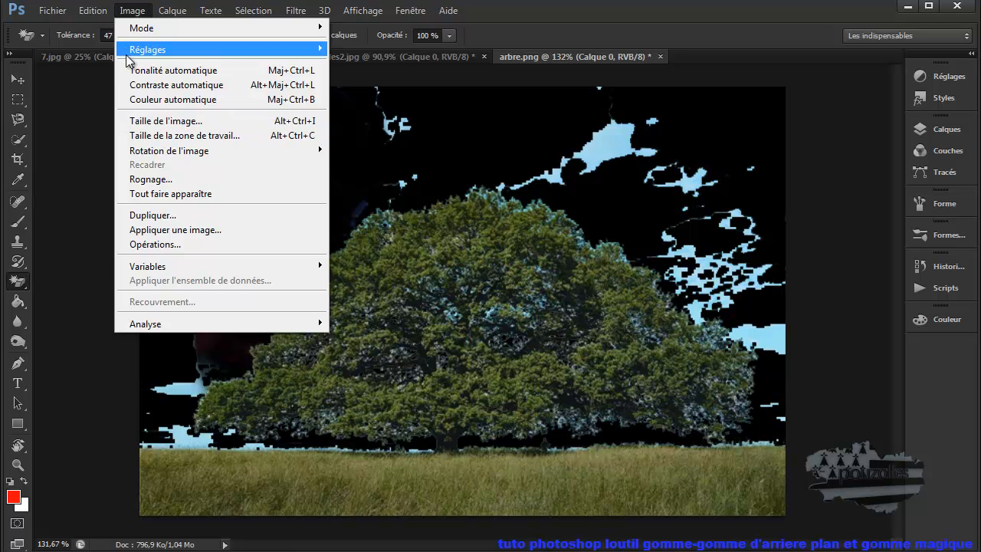
mouse_move(93, 10)
left_click(112, 229)
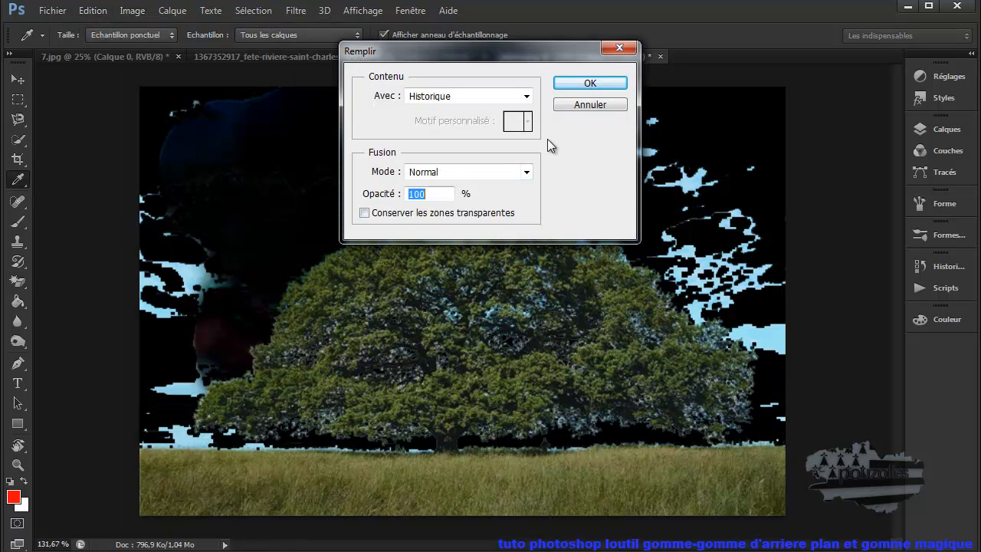
left_click(596, 84)
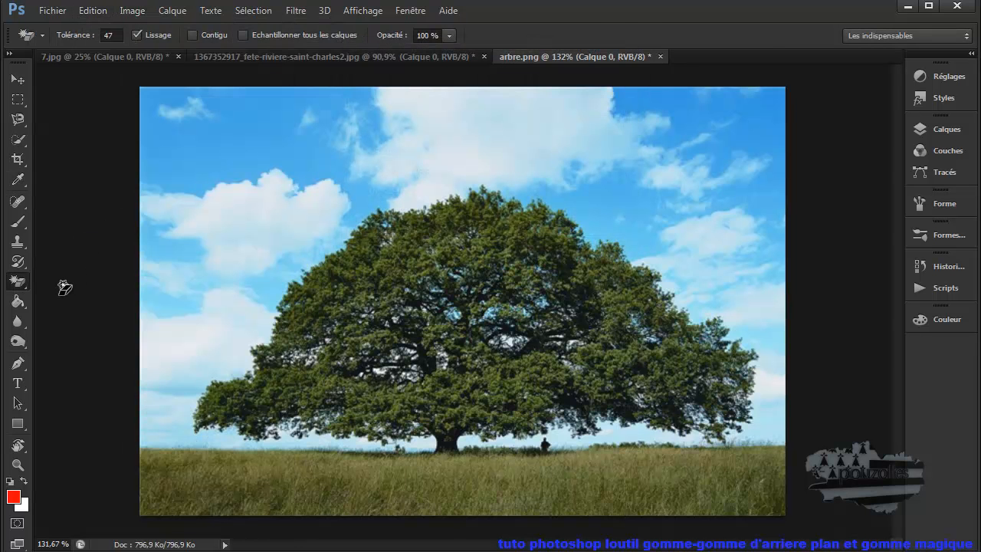
Step: Set the Magic Eraser tolerance to 60 and erase the blue sky and the white clouds around the tree
left_click_drag(114, 37, 99, 38)
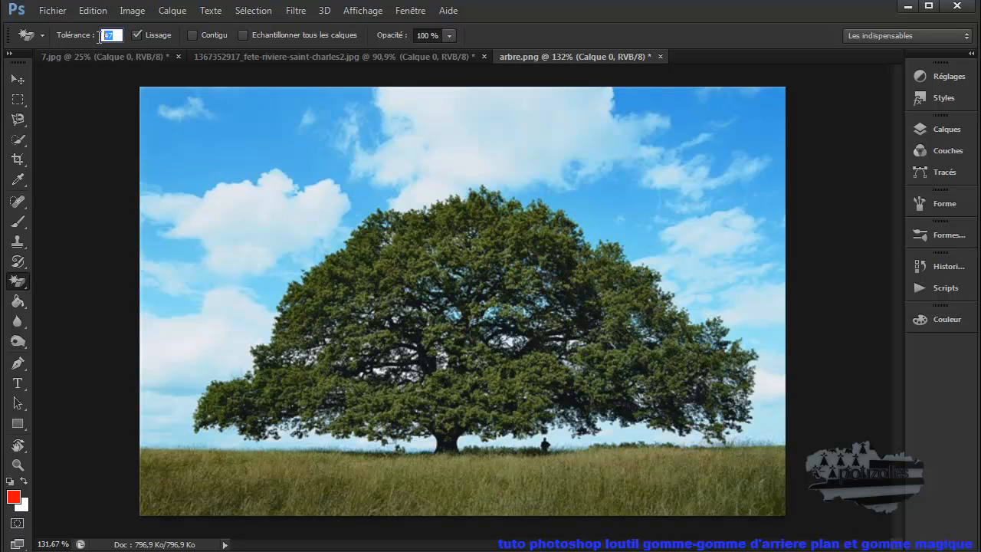
type("60")
left_click(236, 167)
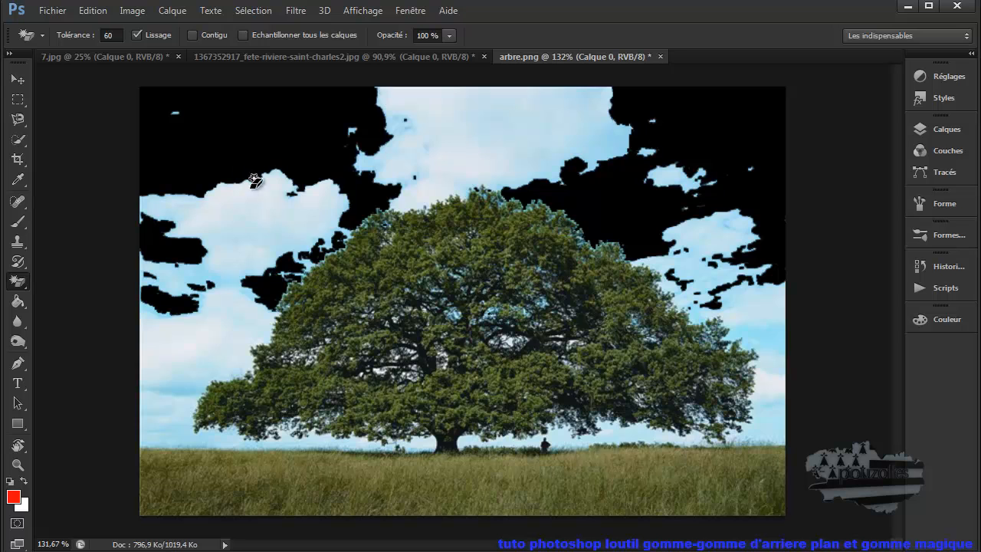
left_click(261, 230)
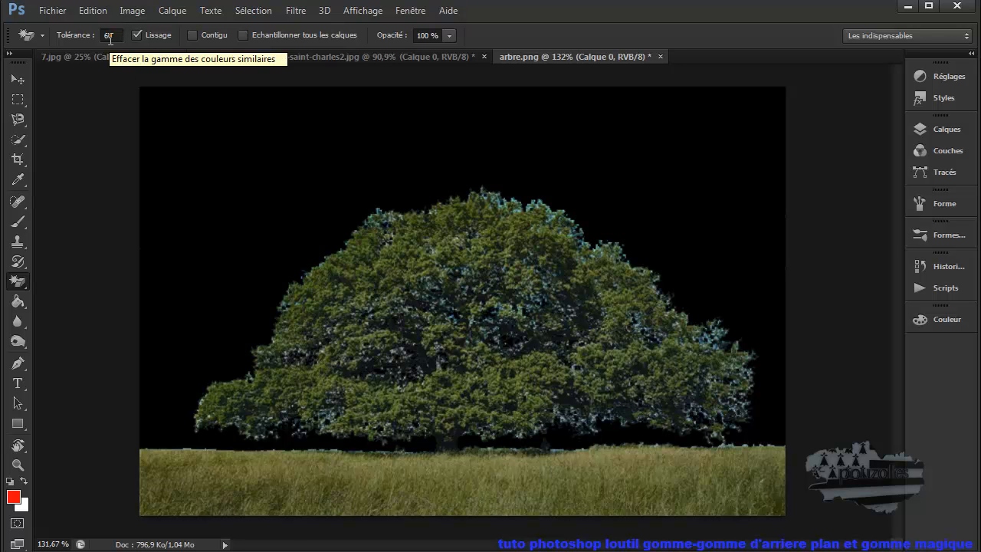
Step: Fill the tree layer with History again, in Normal mode at 100% opacity
left_click(95, 10)
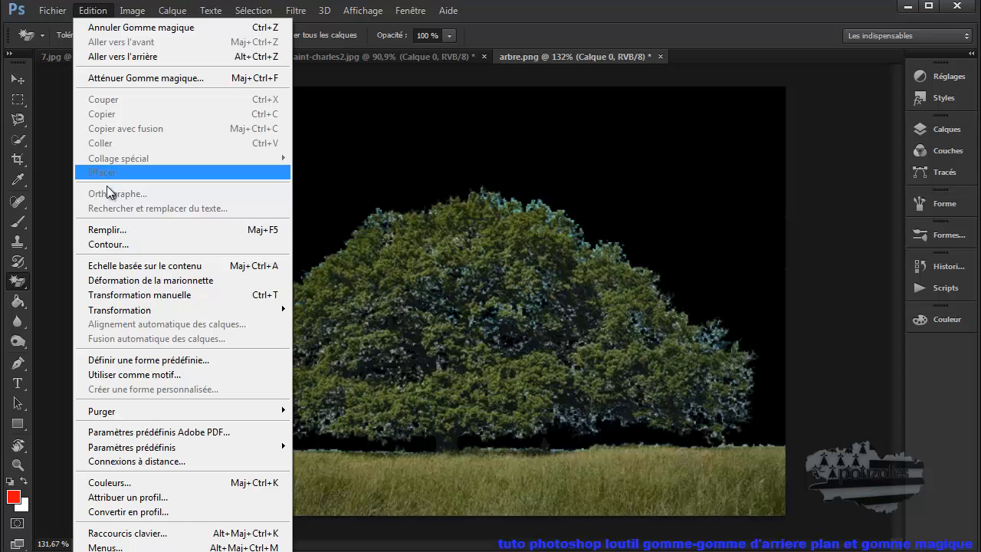
left_click(111, 230)
left_click(582, 85)
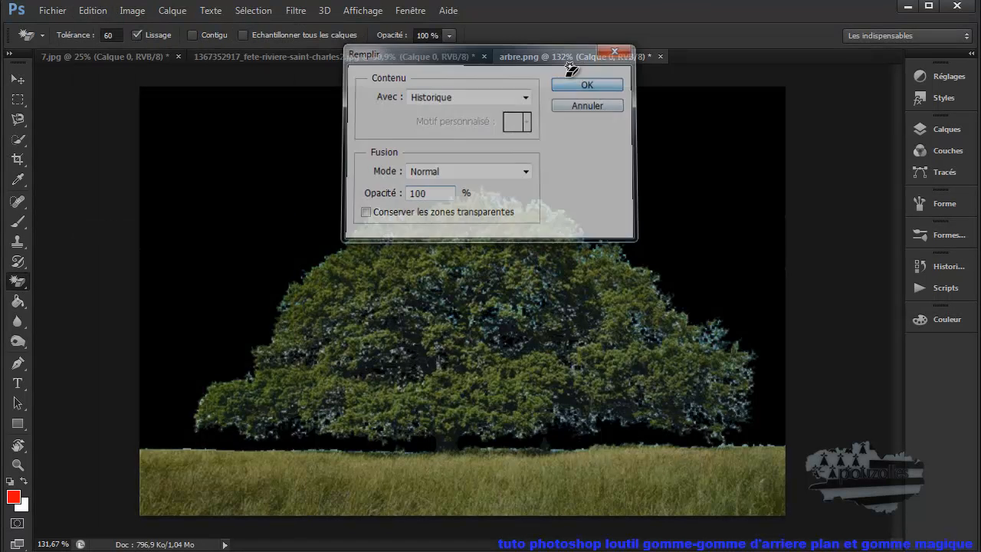
Step: Set the Magic Eraser tolerance to 90 and erase the tree photo's blue sky and clouds
left_click(99, 35)
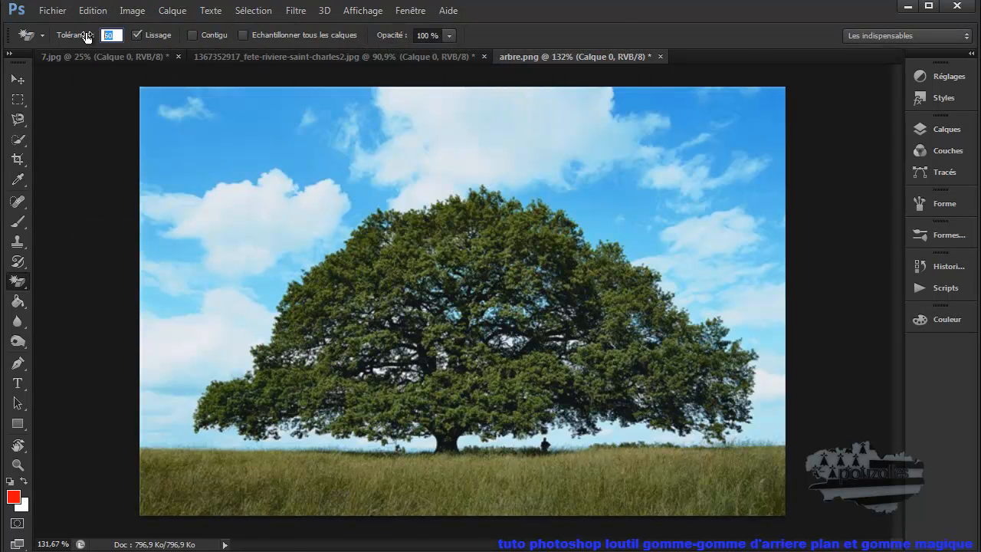
type("90")
left_click(227, 175)
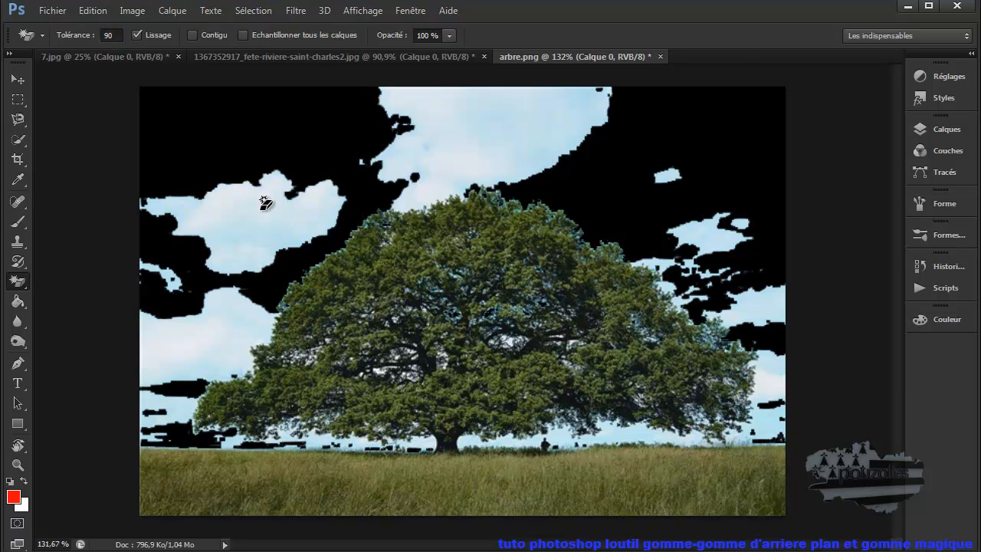
left_click(261, 217)
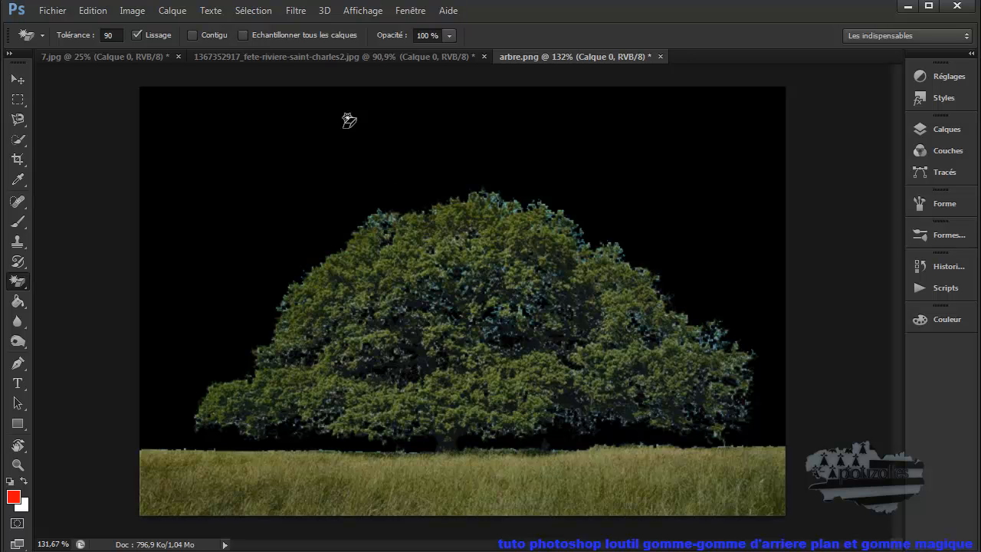
Step: Switch to the house photo 7.jpg and erase its sky with the Magic Eraser at tolerance 90
left_click(115, 56)
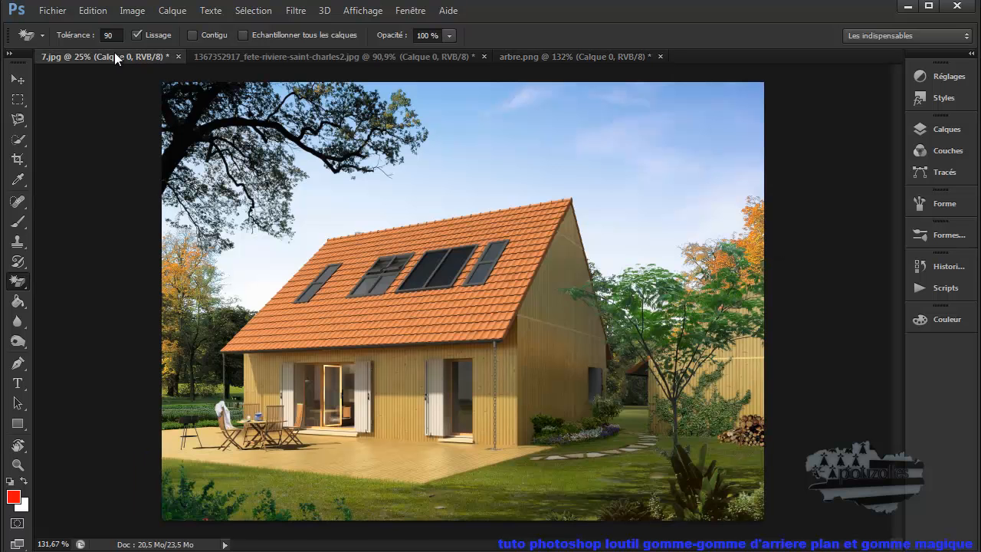
left_click(465, 163)
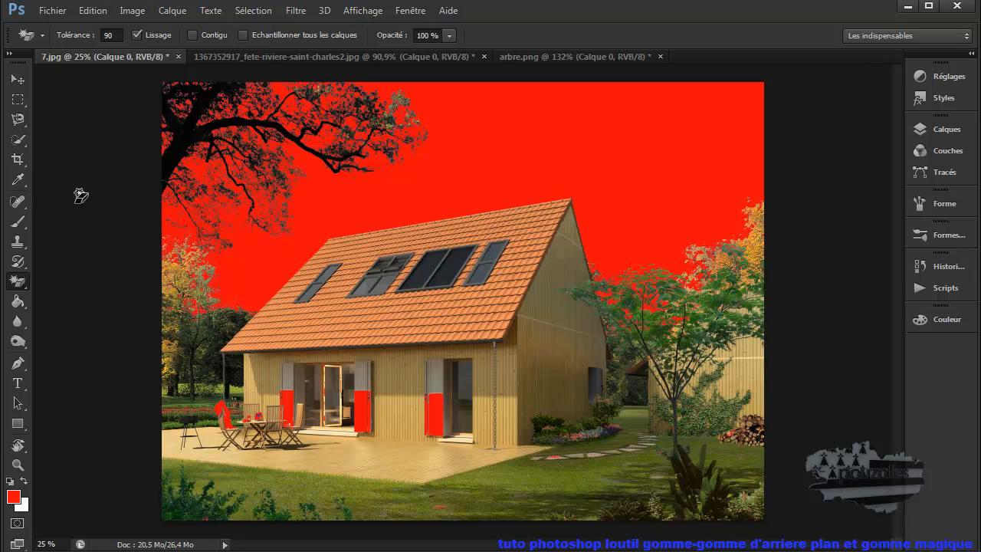
Step: Activate the standard Eraser, review the eraser variants, and make the Paint Bucket the active tool
right_click(23, 289)
left_click(74, 279)
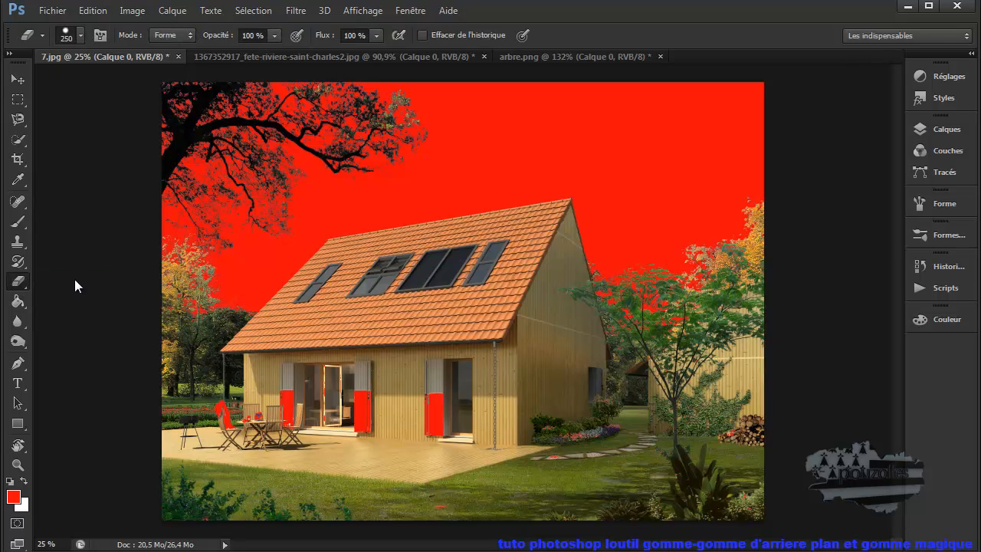
left_click(29, 287)
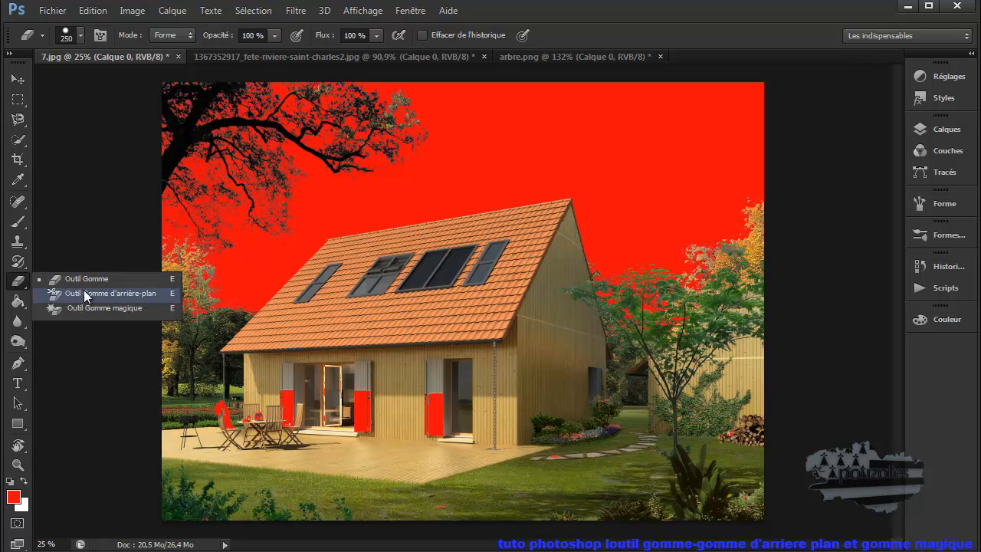
left_click(28, 283)
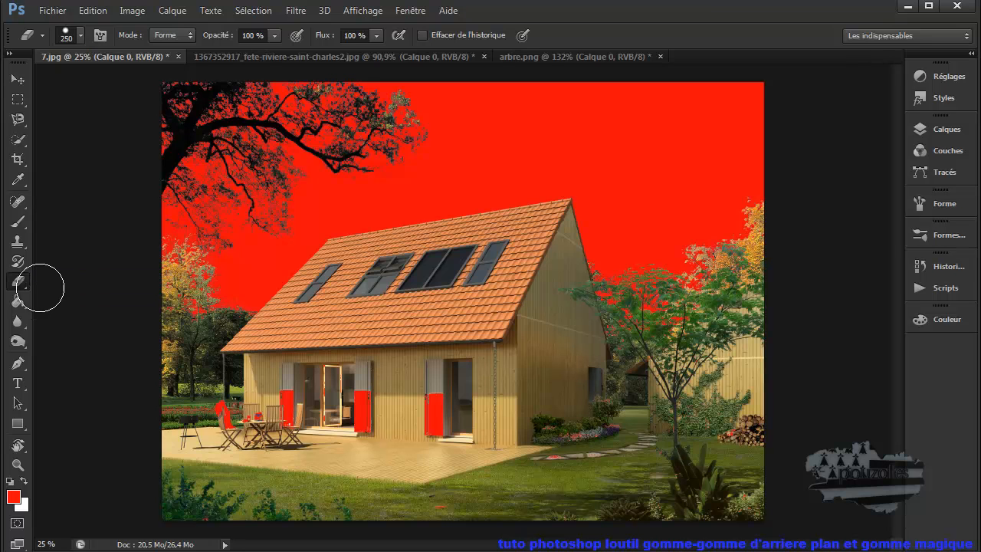
left_click(22, 305)
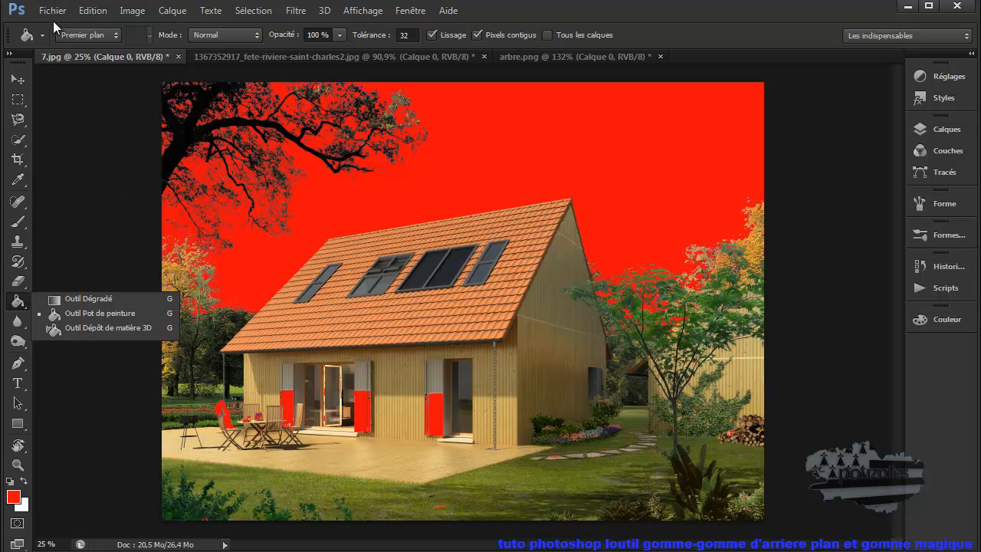
left_click(20, 303)
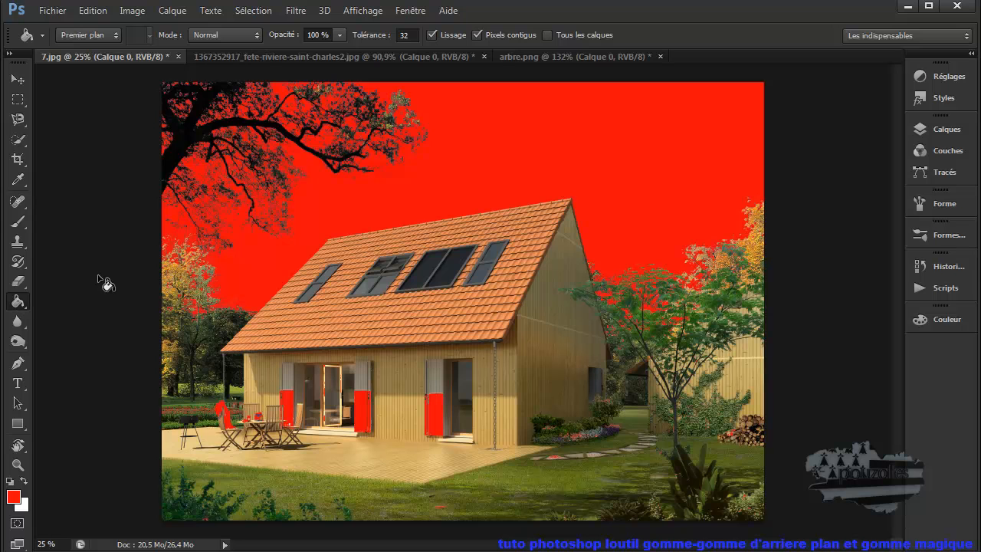